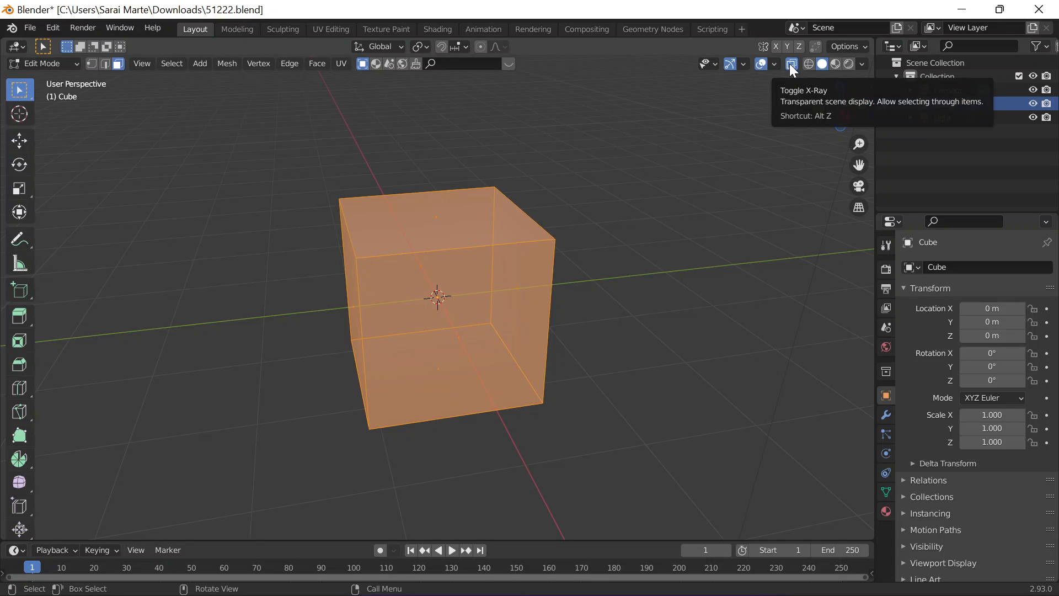
# Step: Select the cube's bottom face and add a level 2 Subdivision Surface modifier to the cube
pyautogui.click(431, 377)
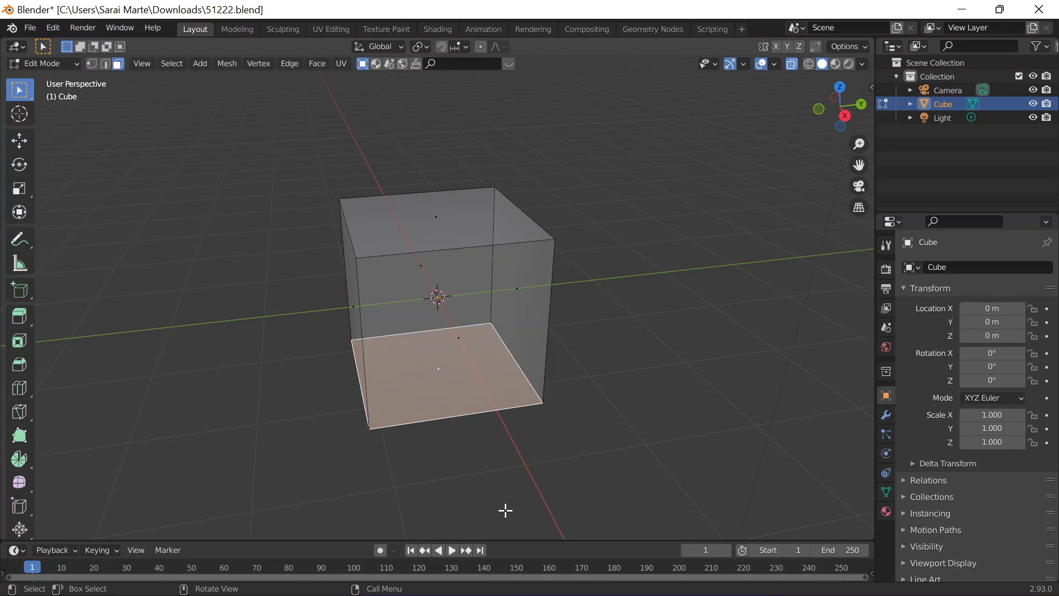
pyautogui.scroll(1, 500, 446)
pyautogui.press('Tab')
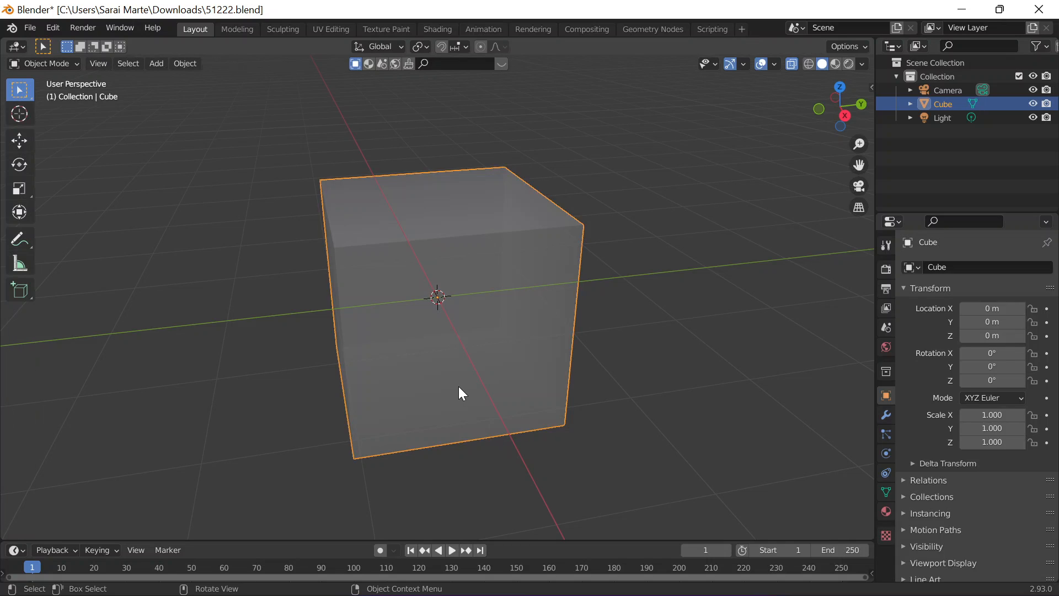
pyautogui.hotkey('ctrl', '2')
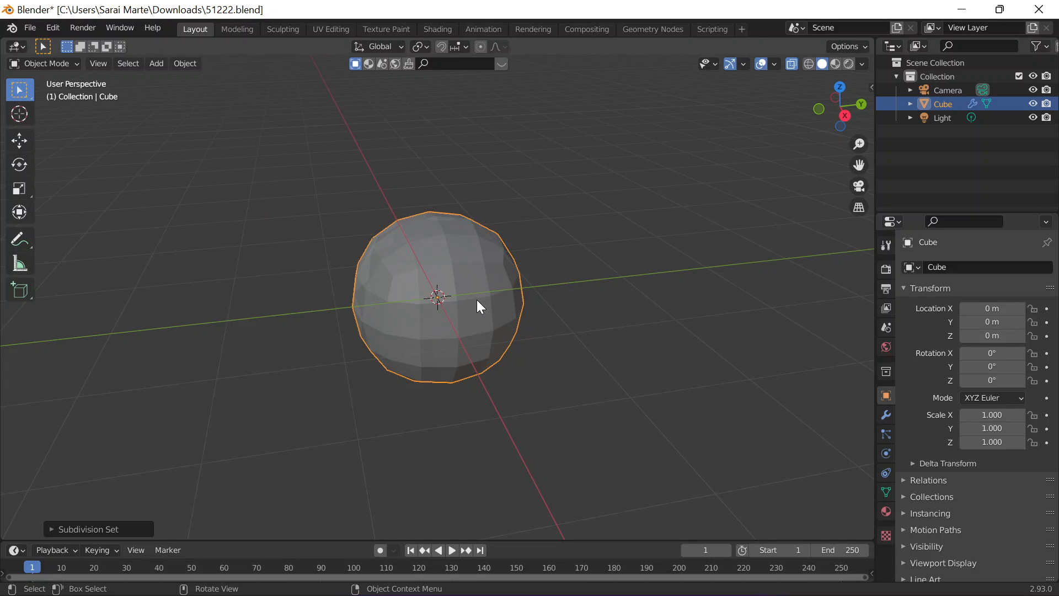
pyautogui.press('Tab')
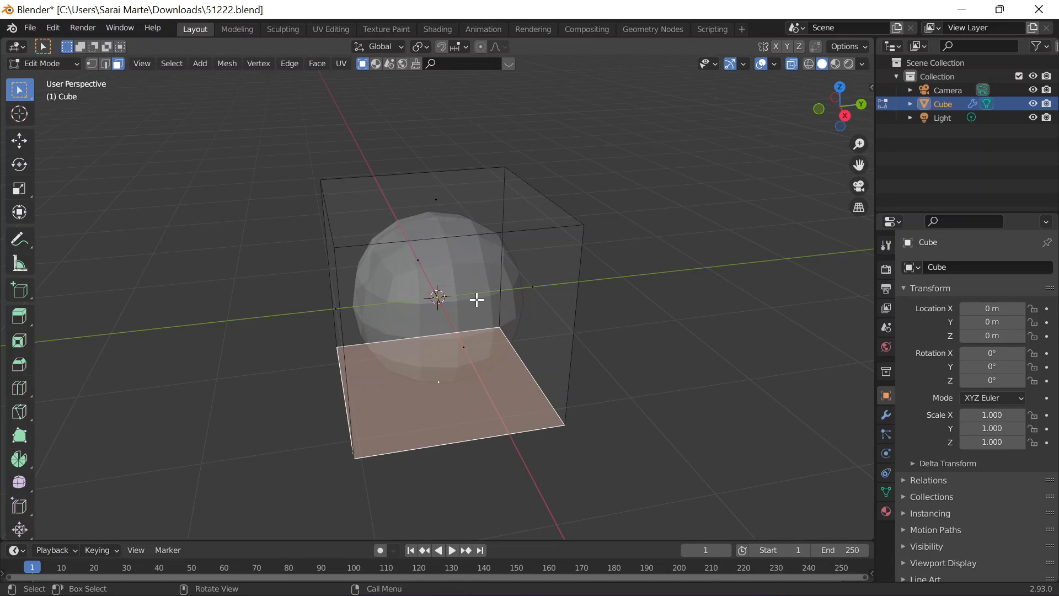
# Step: Inset the selected bottom face with almost no thickness to tighten the base edge
pyautogui.press('i')
pyautogui.click(539, 437)
pyautogui.scroll(-1, 638, 360)
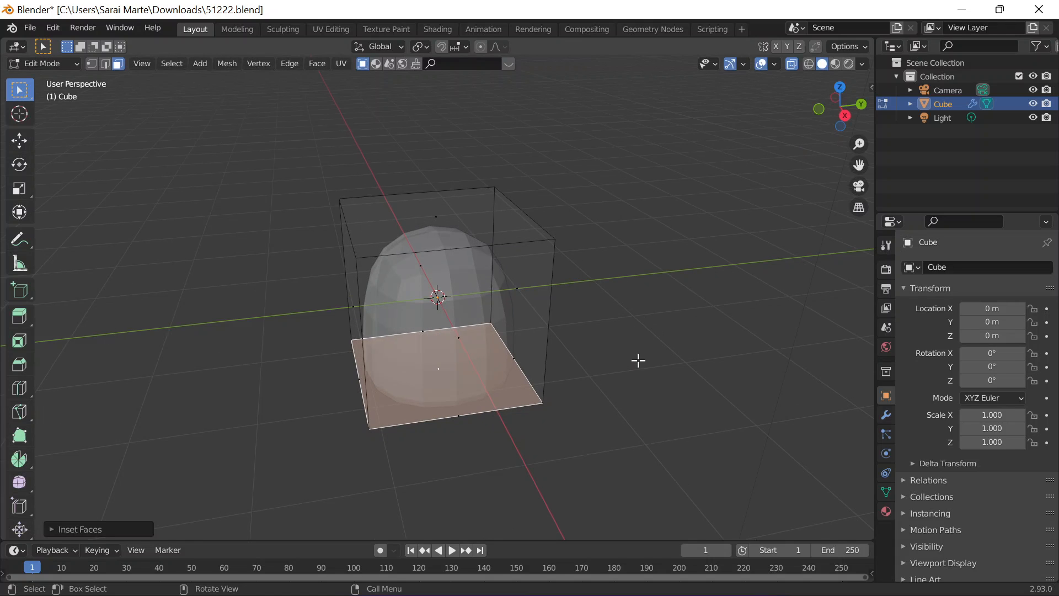
# Step: Add one horizontal loop cut around the cube and slide it all the way to the upper edge
pyautogui.moveTo(629, 360); pyautogui.dragTo(610, 348, button='middle')
pyautogui.scroll(5, 610, 348)
pyautogui.scroll(-4, 681, 385)
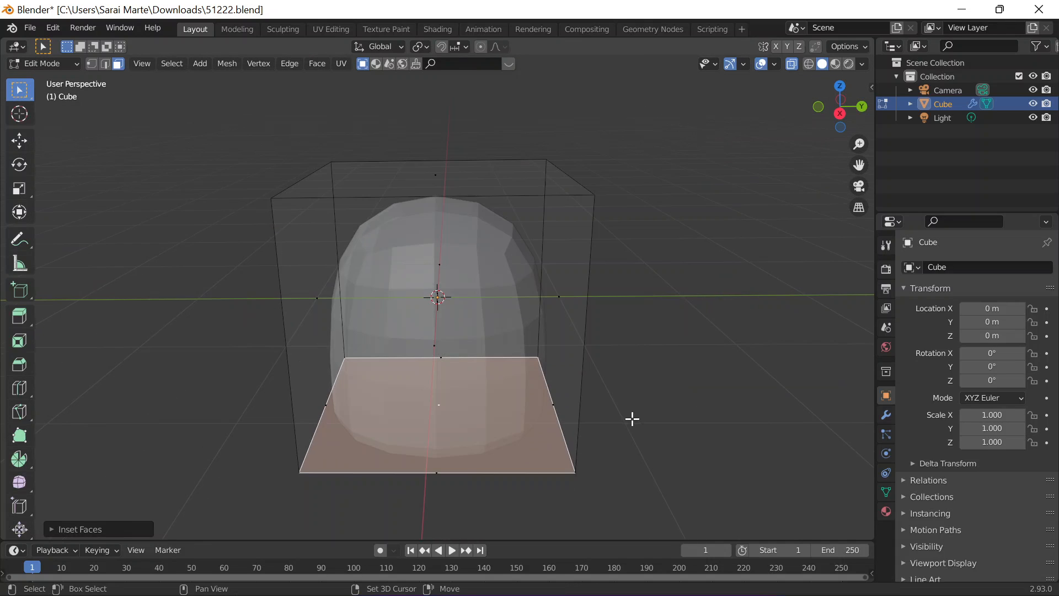
pyautogui.scroll(2, 632, 419)
pyautogui.hotkey('ctrl', 'r')
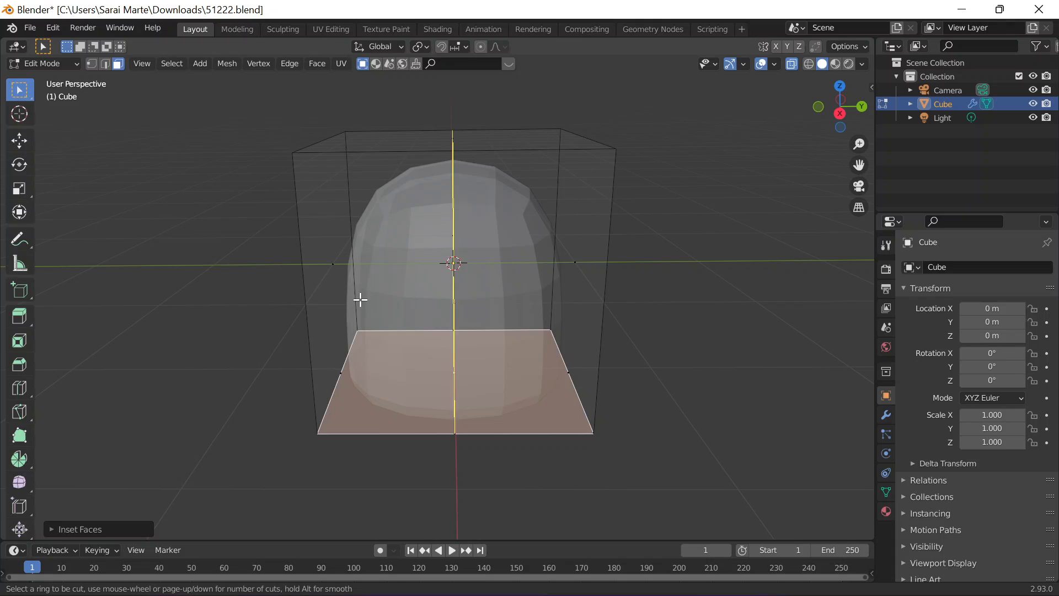
pyautogui.click(353, 231)
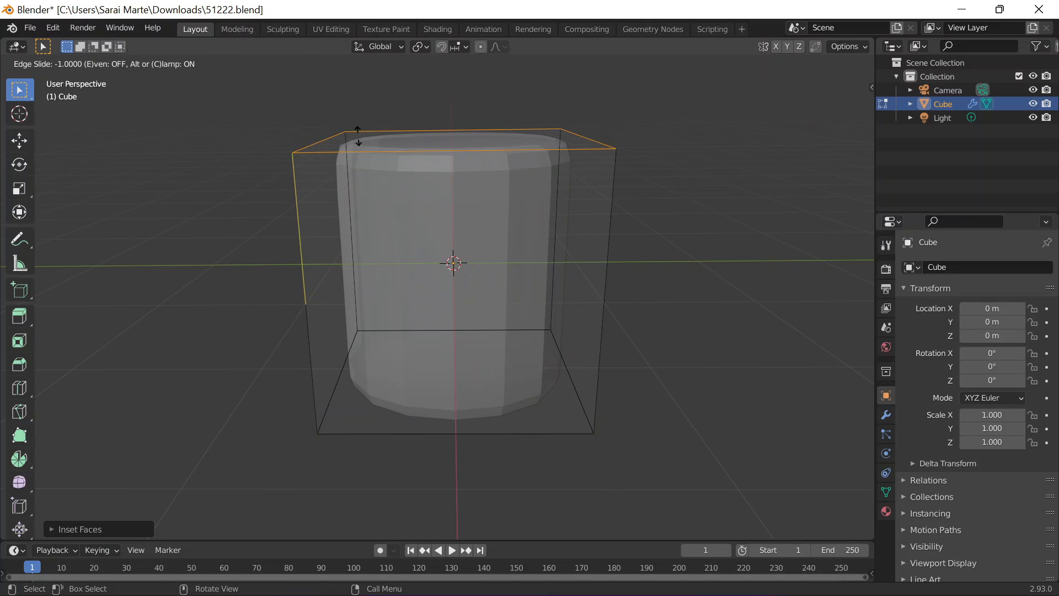
pyautogui.click(361, 103)
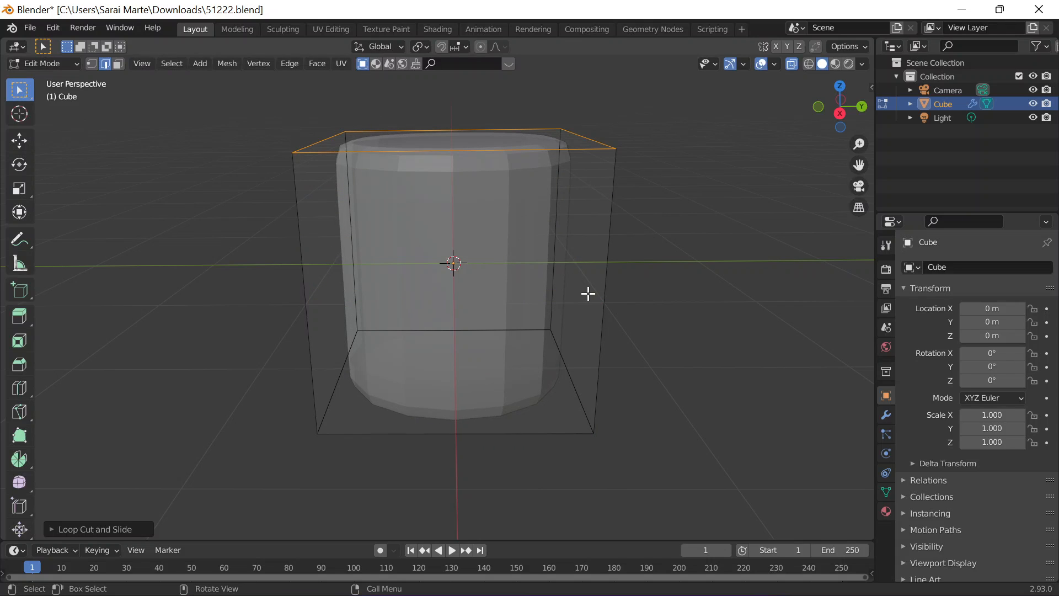
# Step: Select the whole mesh and stretch it along the Z axis to a bit over twice its height
pyautogui.scroll(-2, 574, 267)
pyautogui.scroll(-3, 570, 267)
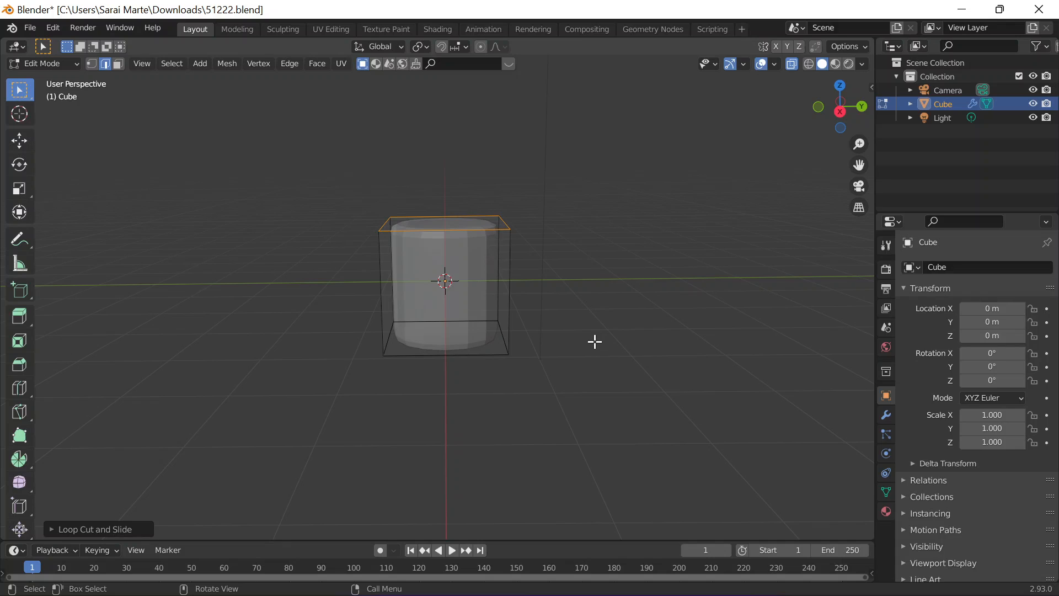
pyautogui.press('a')
pyautogui.press('s')
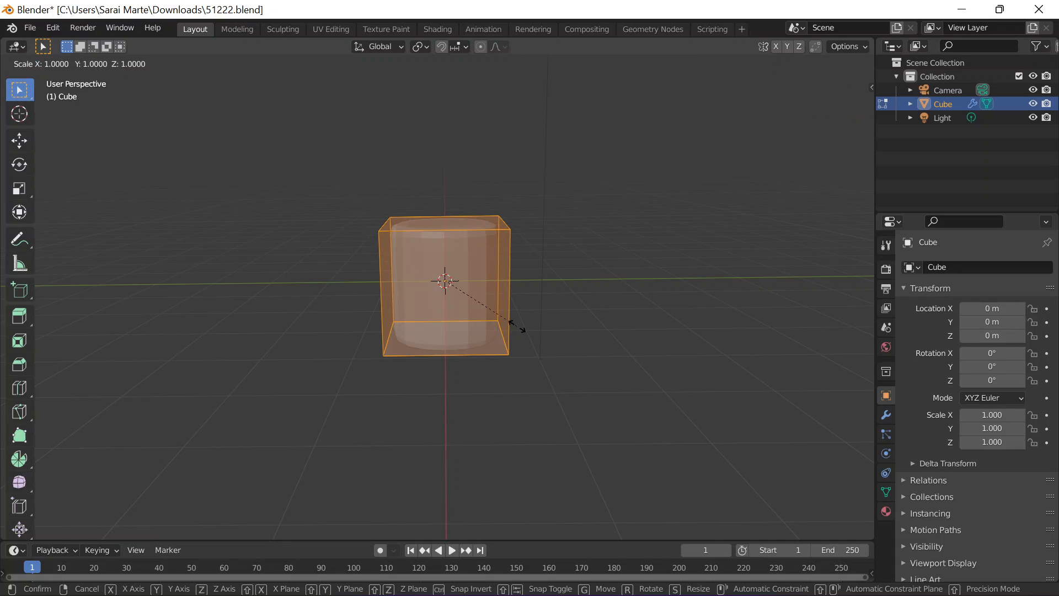
pyautogui.press('z')
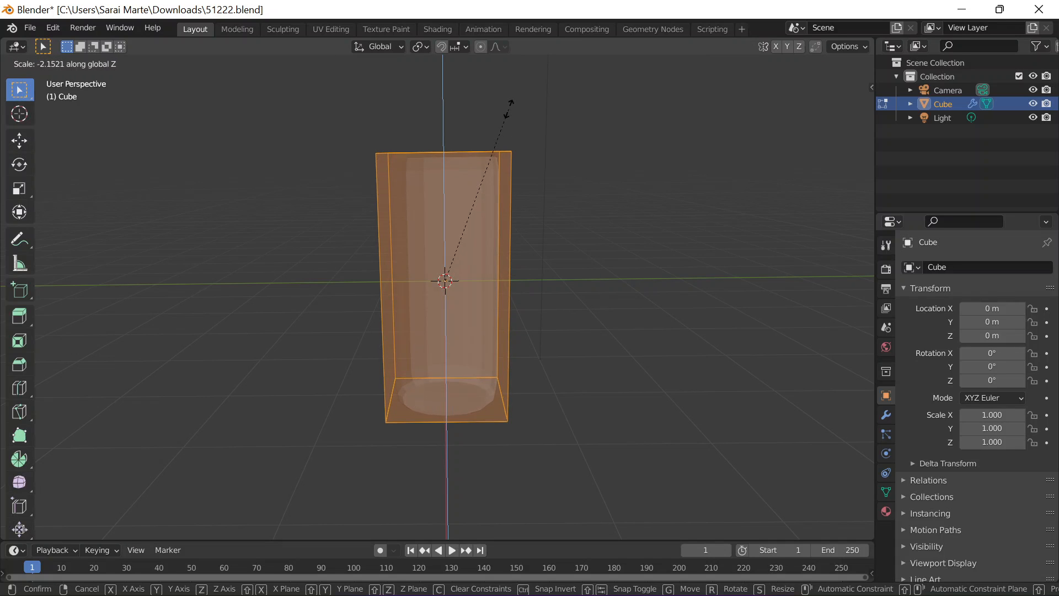
pyautogui.click(509, 127)
# Step: Narrow the whole mesh along the Y axis to about 0.7 of its width
pyautogui.moveTo(622, 223); pyautogui.dragTo(618, 319, button='middle')
pyautogui.press('s')
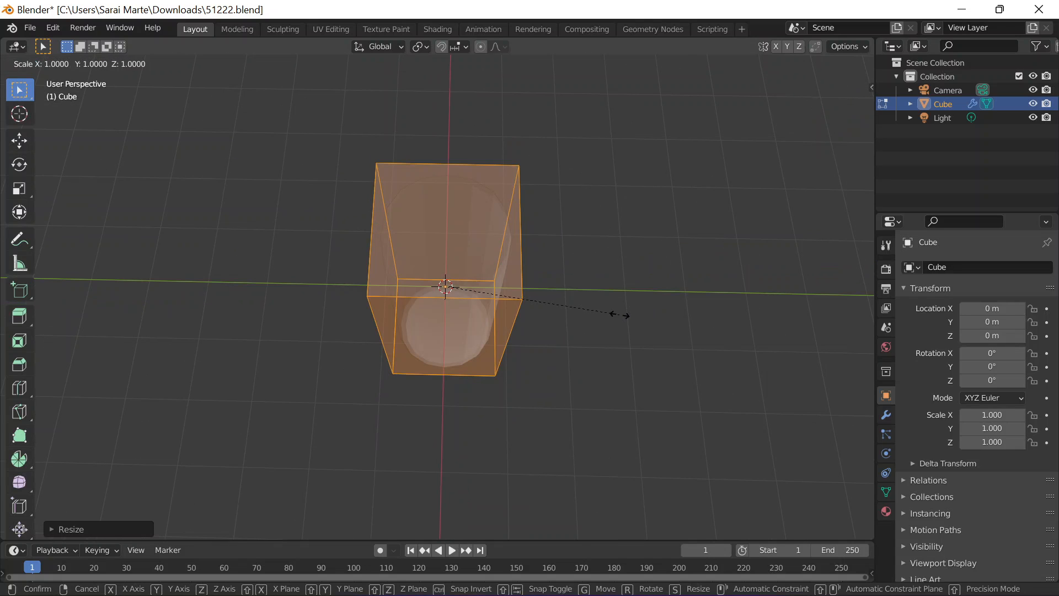
pyautogui.press('x')
pyautogui.click(569, 299)
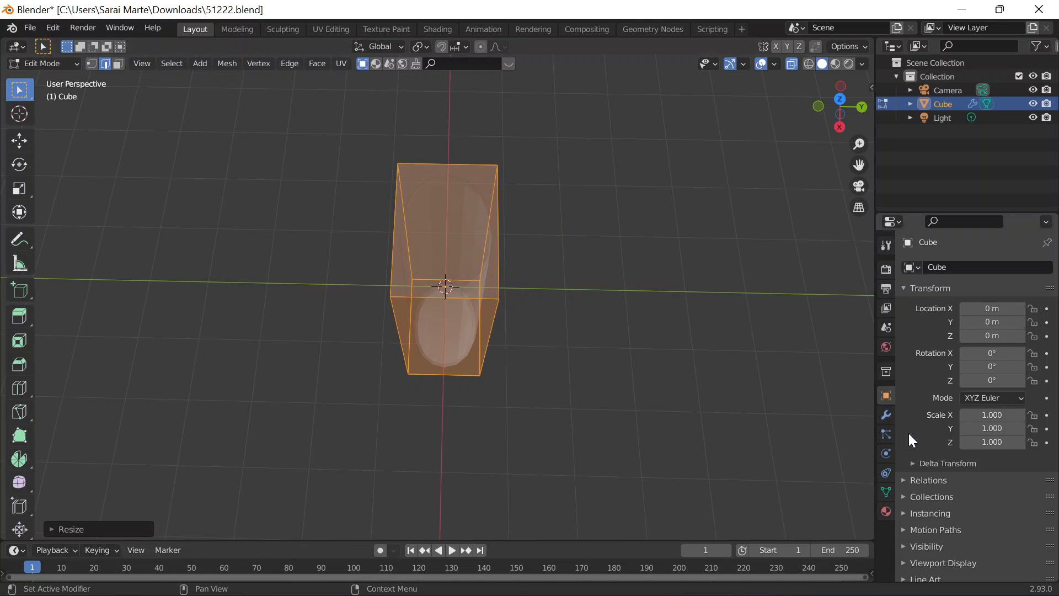
pyautogui.click(992, 428)
pyautogui.press('Return')
pyautogui.press('Tab')
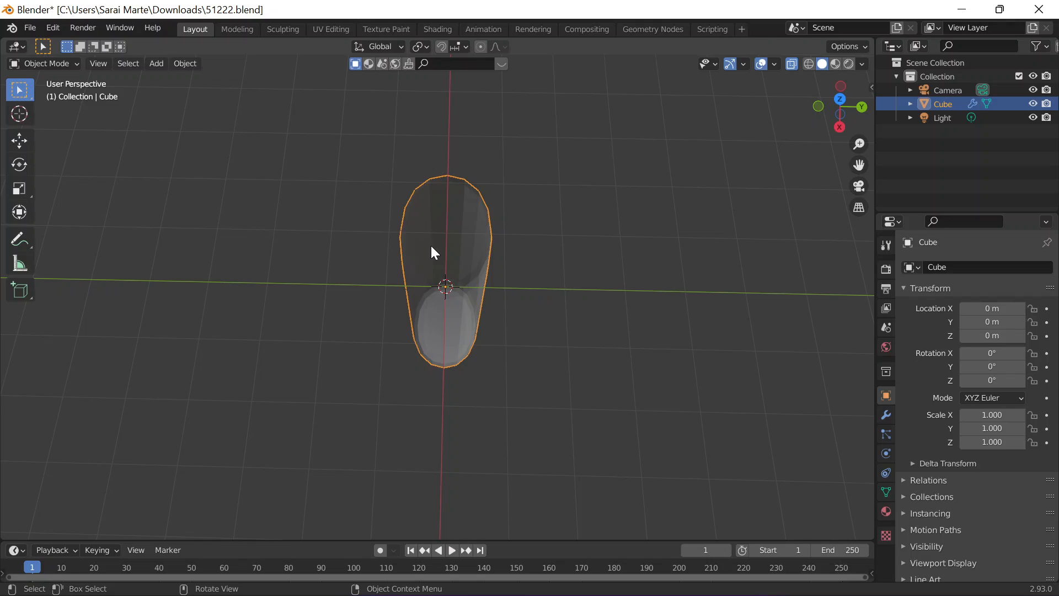
pyautogui.press('Tab')
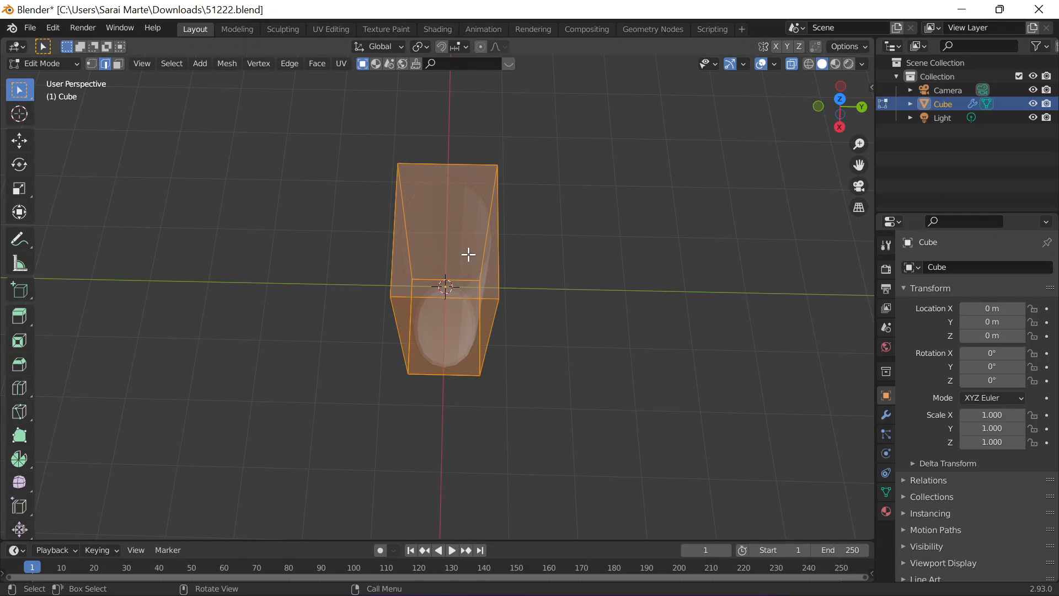
# Step: Narrow the whole mesh along the X axis to nearly match its Y width, and check the shape with X-ray off
pyautogui.press('s')
pyautogui.press('x')
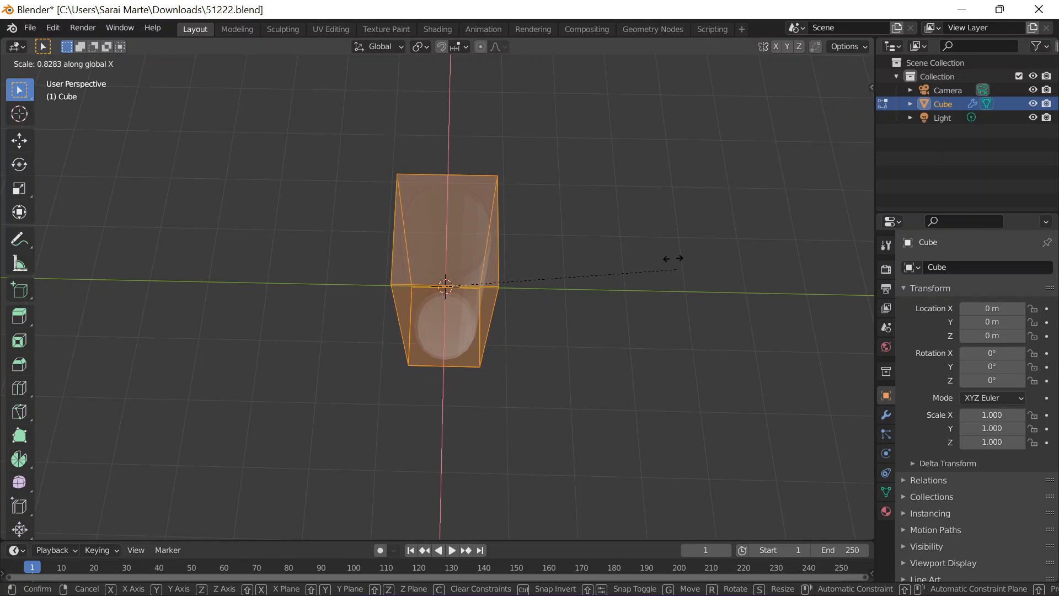
pyautogui.click(604, 196)
pyautogui.press('Tab')
pyautogui.moveTo(613, 231); pyautogui.dragTo(614, 247, button='middle')
pyautogui.scroll(1, 614, 247)
pyautogui.hotkey('alt', 'z')
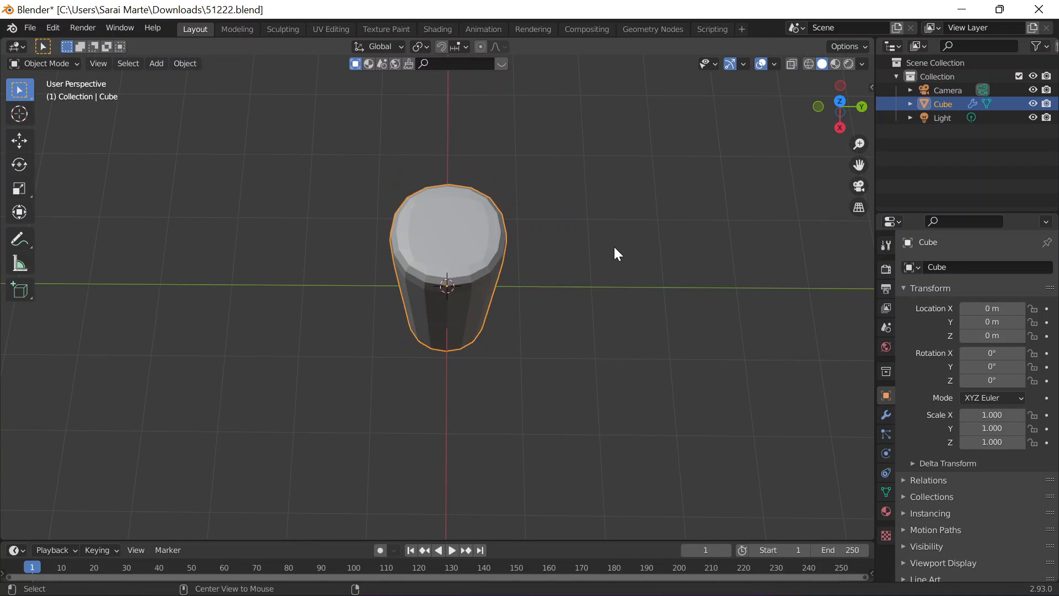
pyautogui.hotkey('alt', 'z')
# Step: Add a horizontal loop cut around the body about one fifth of the height below its upper end
pyautogui.moveTo(630, 313); pyautogui.dragTo(630, 243, button='middle')
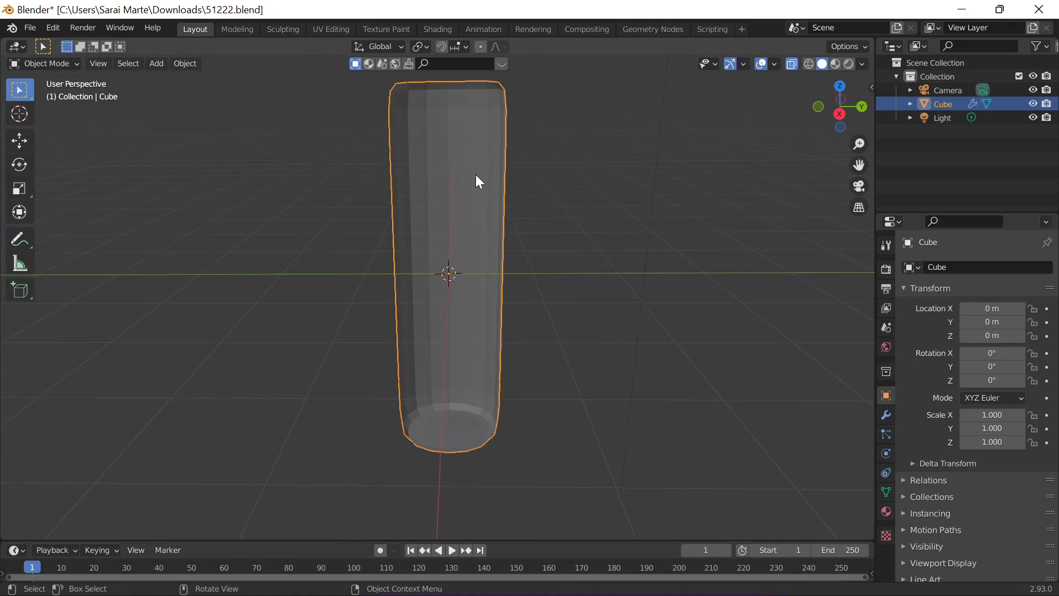
pyautogui.press('Tab')
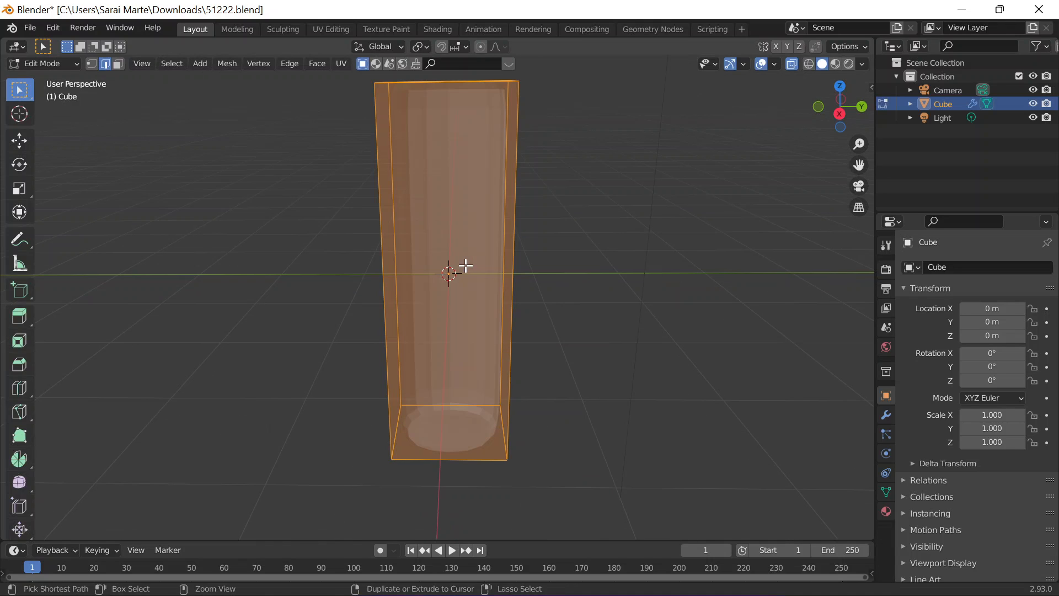
pyautogui.hotkey('ctrl', 'r')
pyautogui.click(436, 207)
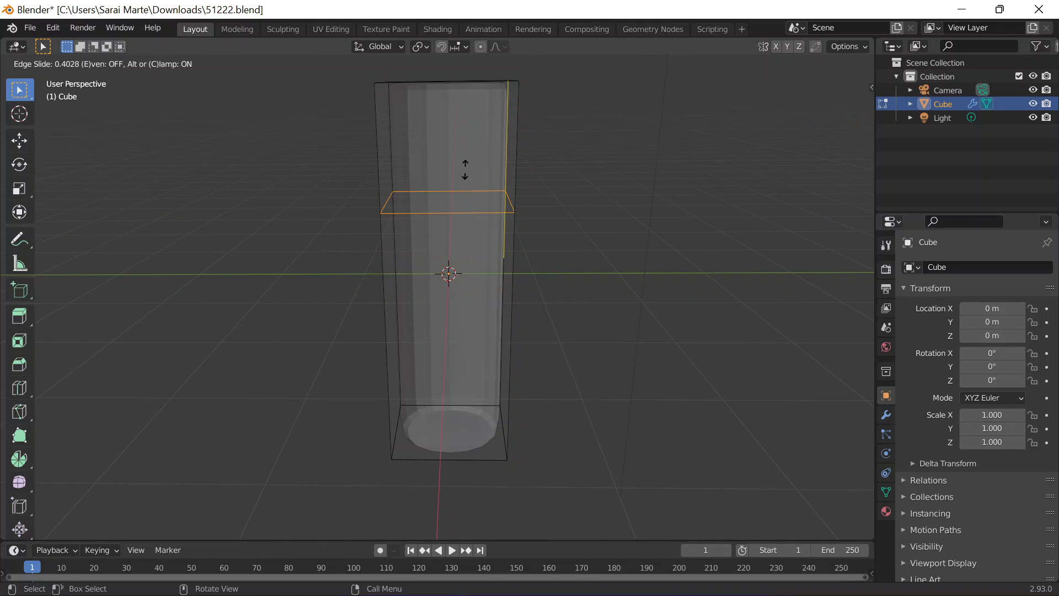
pyautogui.click(483, 175)
pyautogui.scroll(-2, 364, 116)
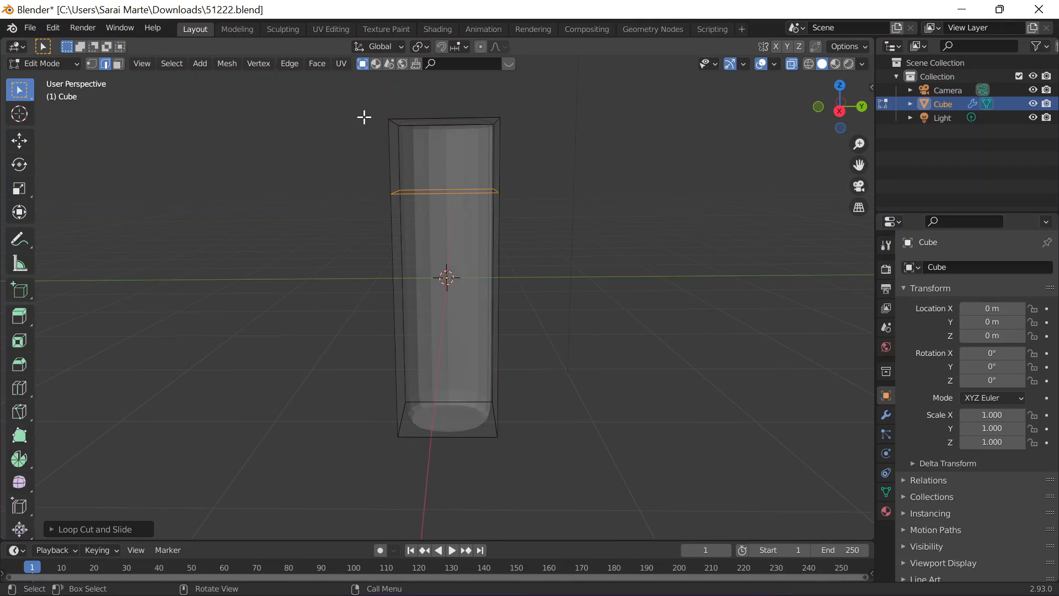
# Step: Clear the selection and switch to the front orthographic view
pyautogui.click(362, 104)
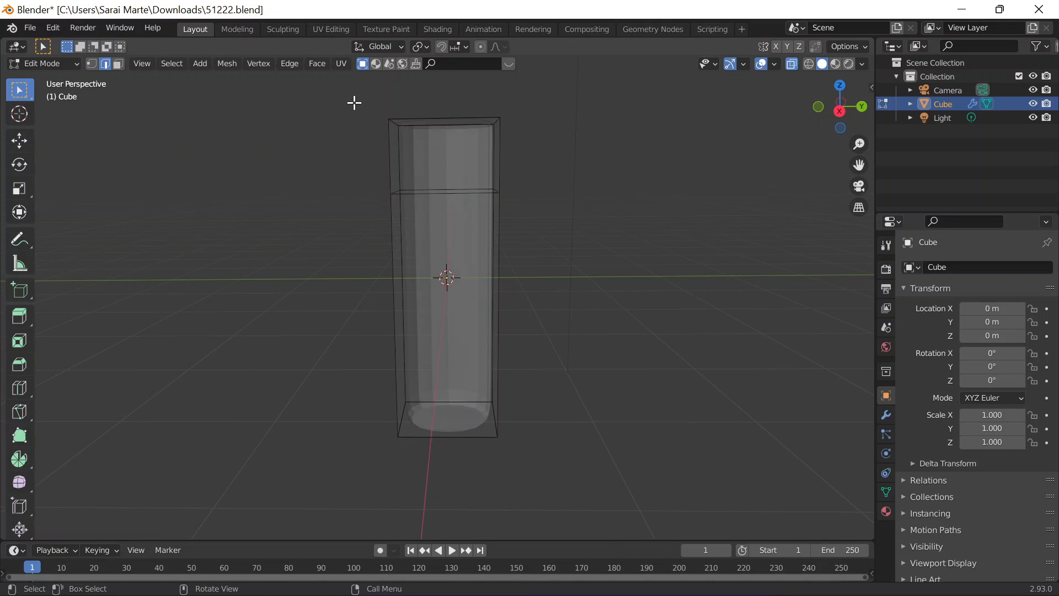
pyautogui.press('`')
pyautogui.click(348, 40)
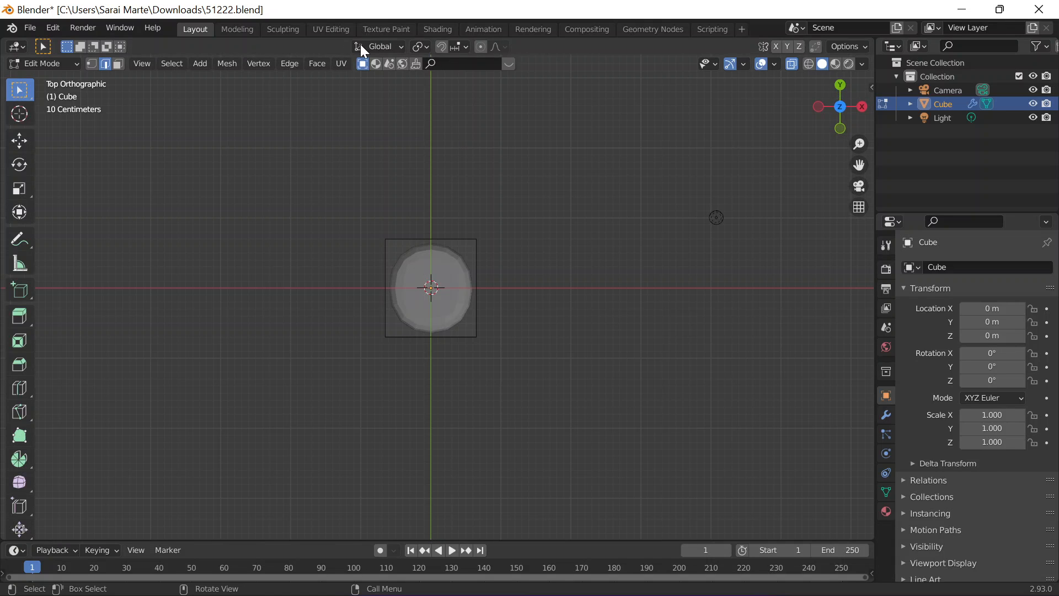
pyautogui.press('`')
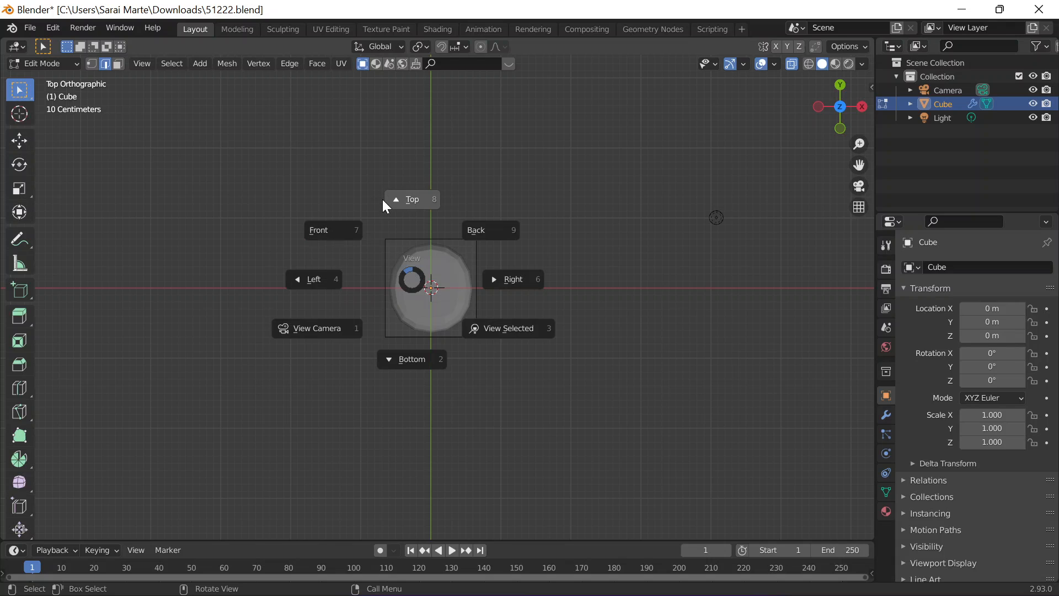
pyautogui.click(352, 239)
pyautogui.moveTo(356, 101); pyautogui.dragTo(558, 198)
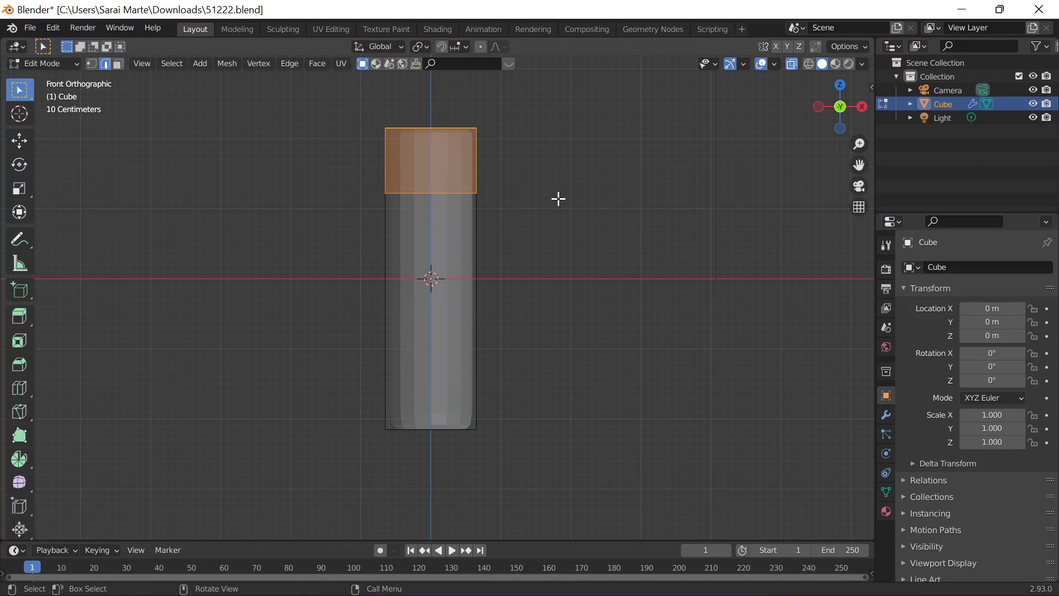
pyautogui.press('s')
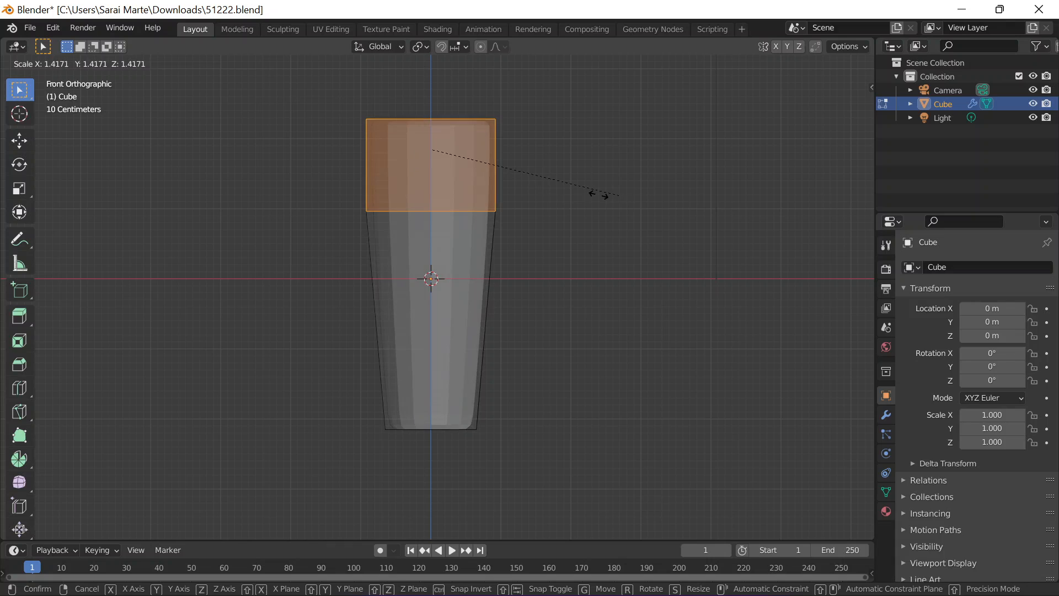
pyautogui.press('Escape')
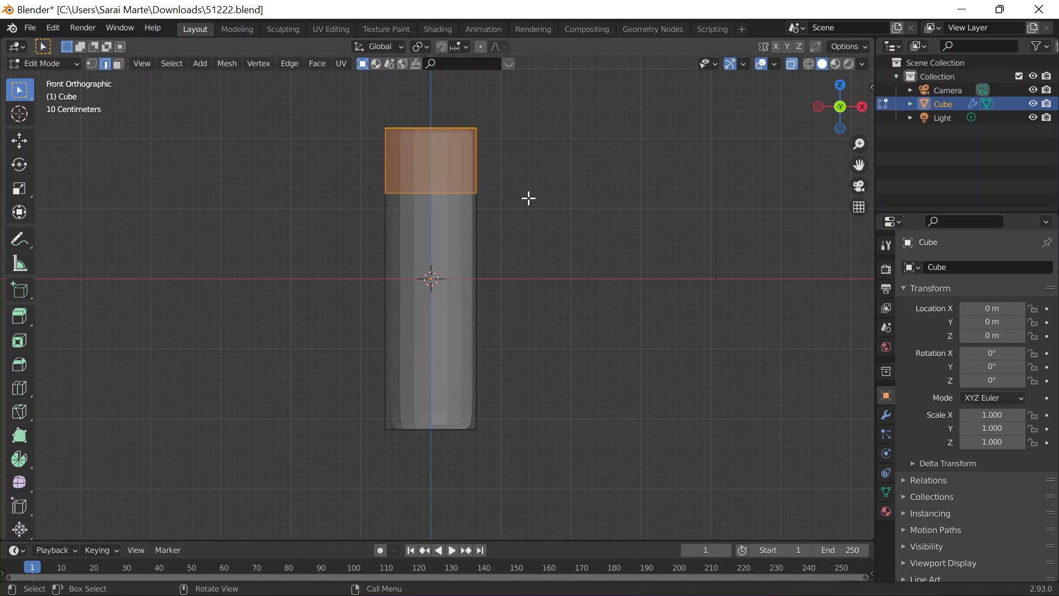
# Step: Add a second horizontal loop cut and slide it up to just below the existing loop
pyautogui.hotkey('ctrl', 'r')
pyautogui.click(407, 254)
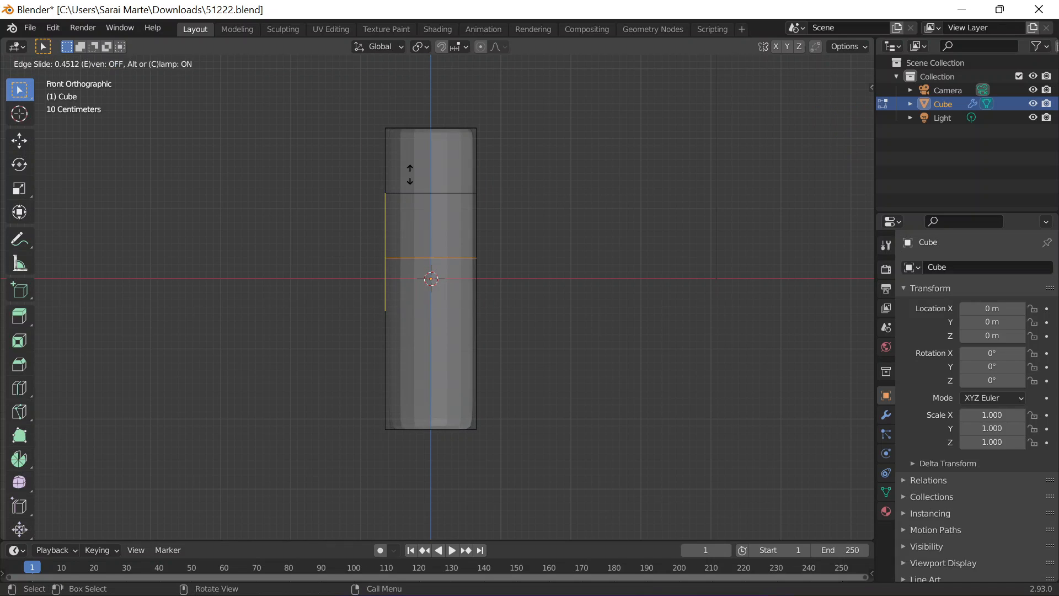
pyautogui.click(408, 124)
# Step: Select the section above the two close loops and scale it down to about 0.6 to form the bottle neck
pyautogui.moveTo(323, 105); pyautogui.dragTo(542, 200)
pyautogui.press('s')
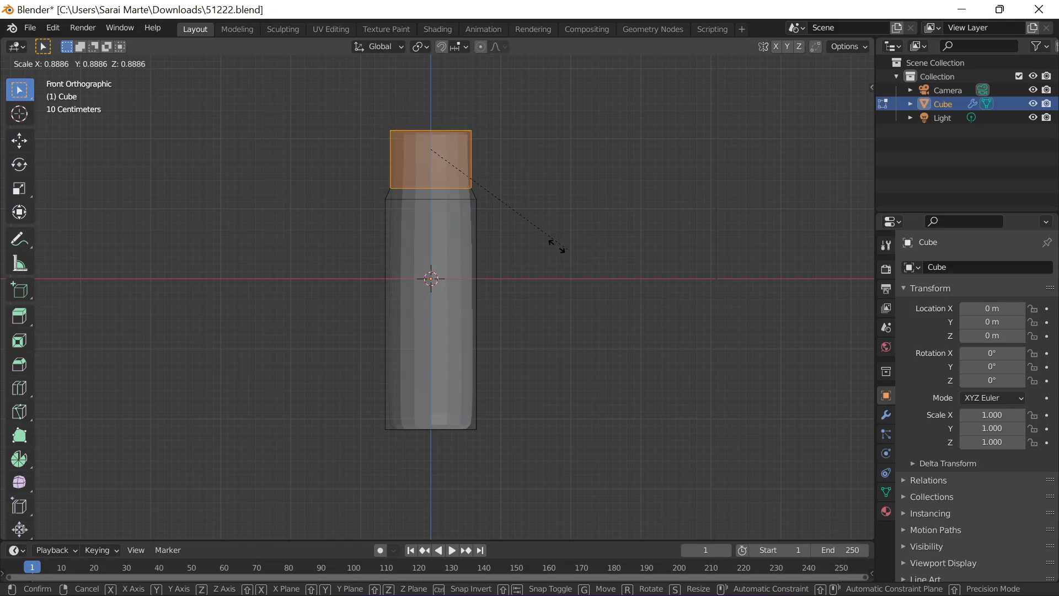
pyautogui.click(508, 230)
pyautogui.press('Tab')
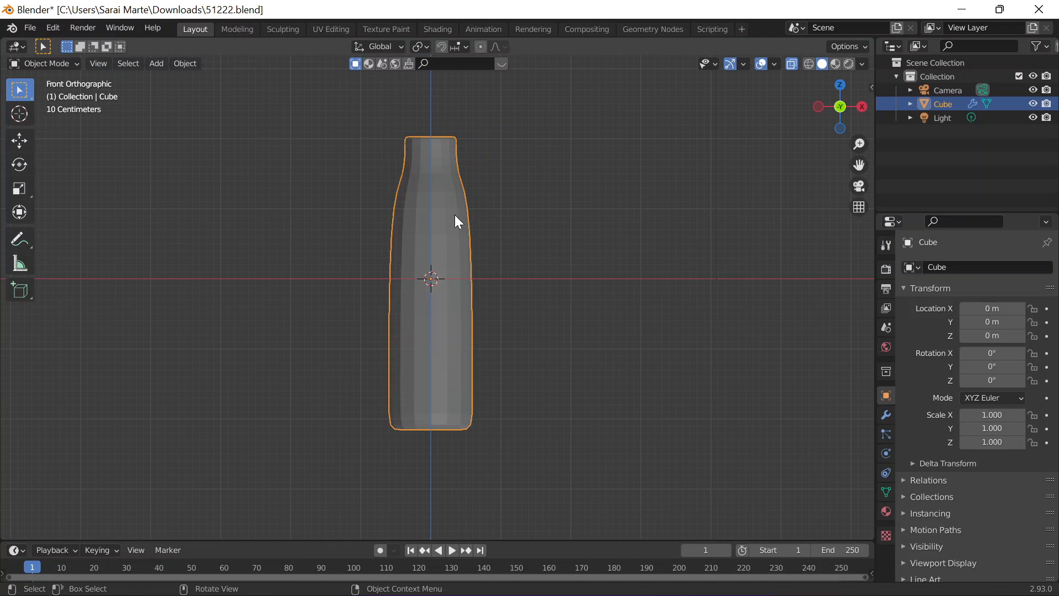
pyautogui.press('Tab')
pyautogui.press('Tab')
pyautogui.moveTo(466, 331); pyautogui.dragTo(554, 280, button='middle')
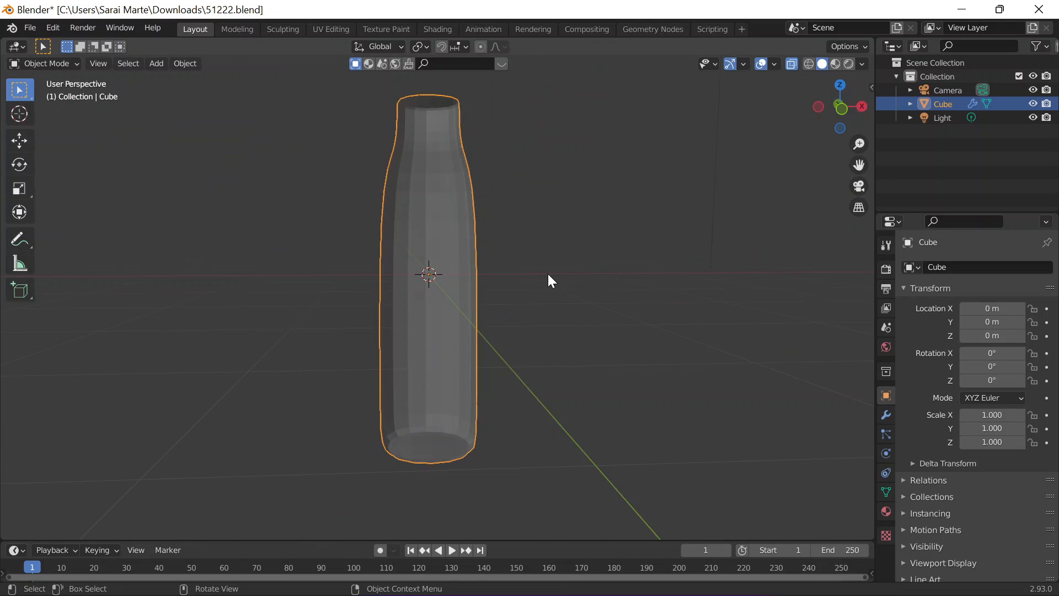
# Step: In the front orthographic view, select the edge loop at the base of the neck and scale it down slightly
pyautogui.press('`')
pyautogui.click(542, 195)
pyautogui.press('`')
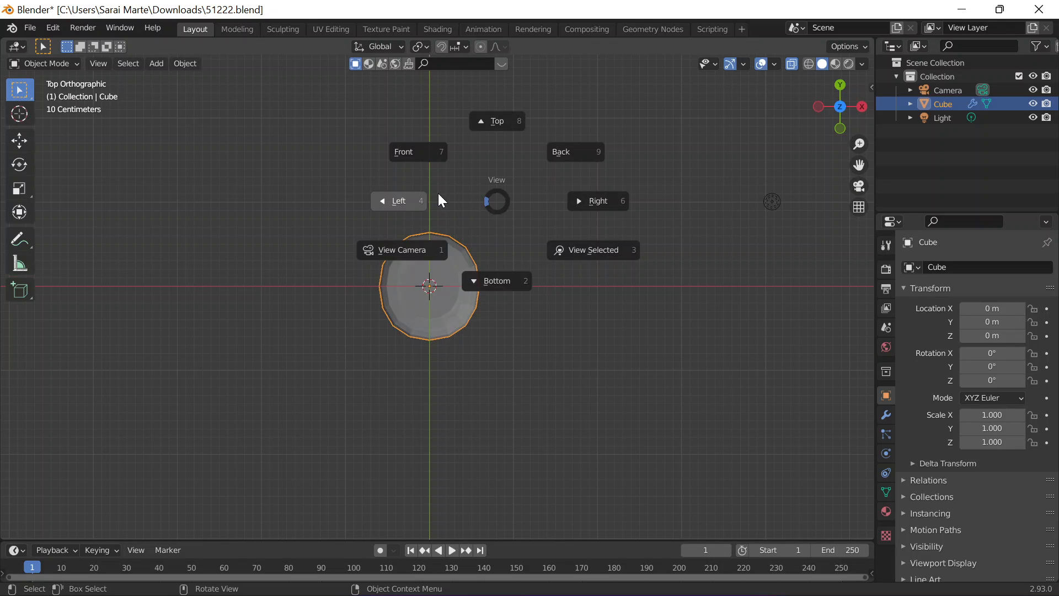
pyautogui.click(416, 144)
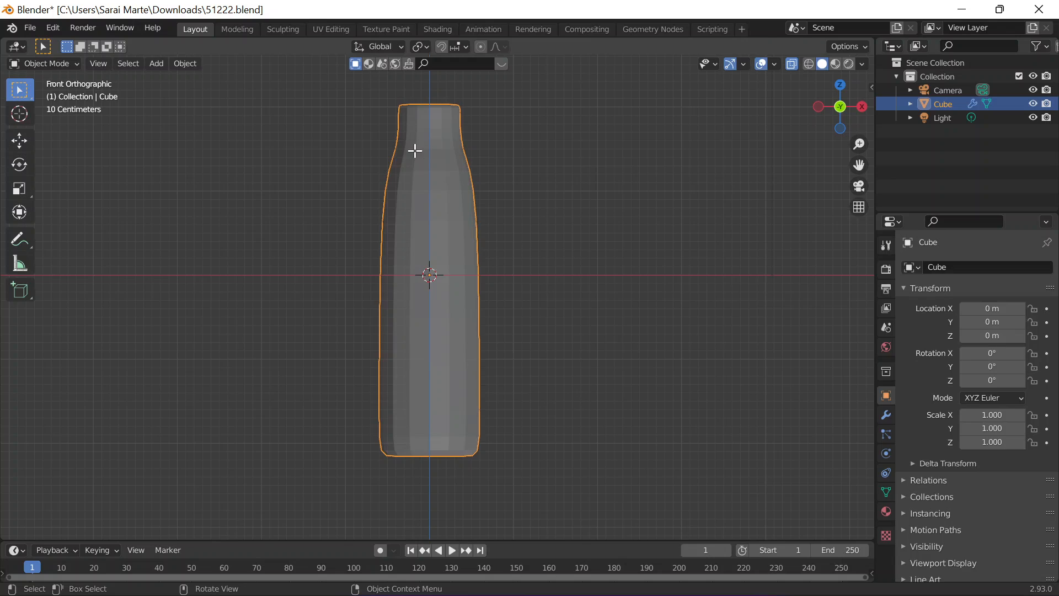
pyautogui.press('Tab')
pyautogui.click(388, 154)
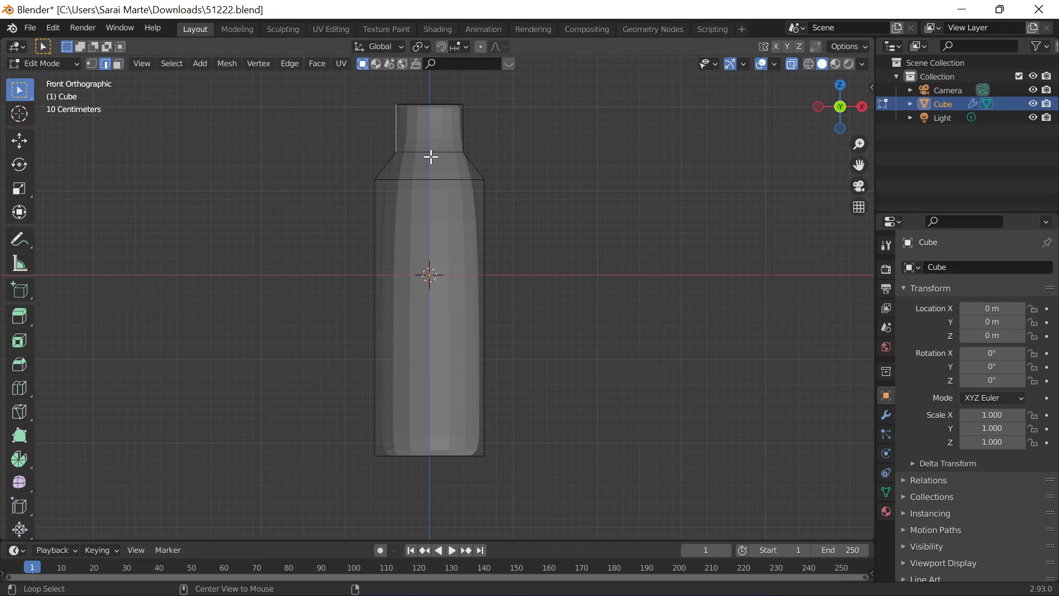
pyautogui.keyDown('alt'); pyautogui.click(430, 152); pyautogui.keyUp('alt')
pyautogui.press('s')
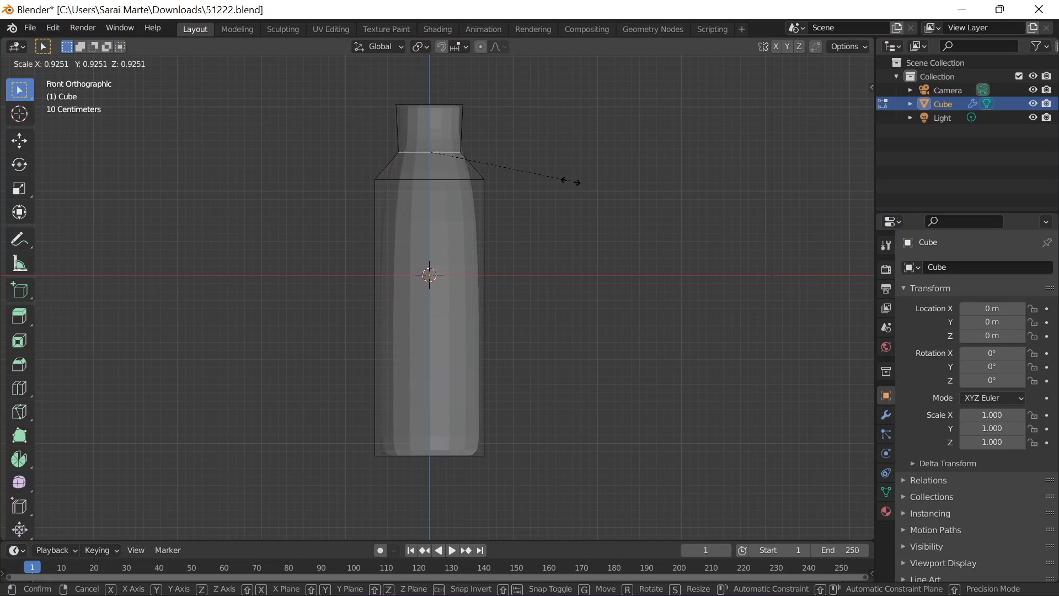
pyautogui.click(550, 182)
pyautogui.press('Tab')
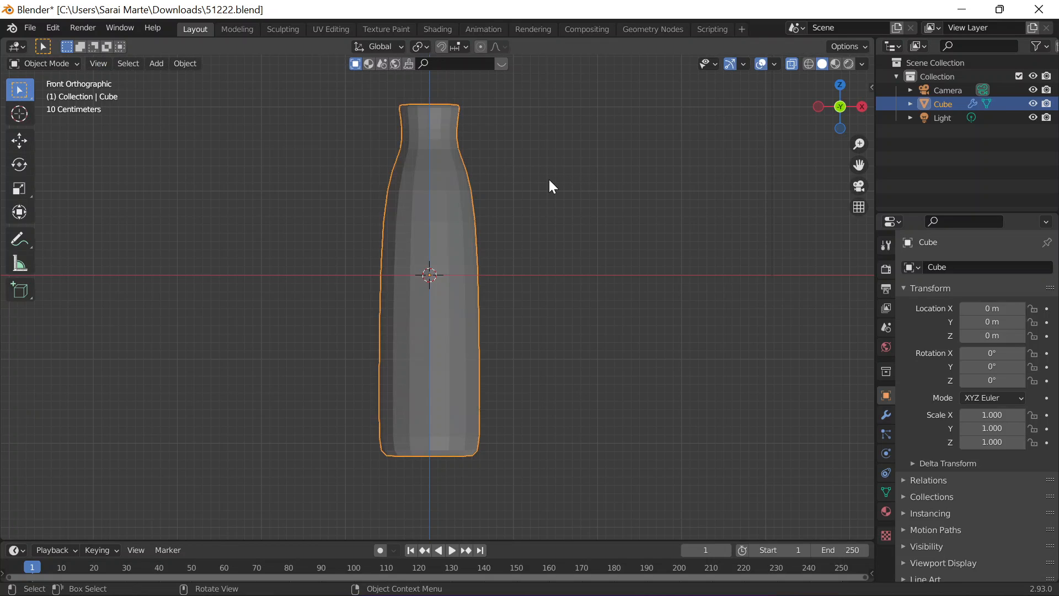
# Step: Apply smooth shading to the bottle in Object Mode
pyautogui.press('Tab')
pyautogui.press('Tab')
pyautogui.press('Tab')
pyautogui.press('Tab')
pyautogui.rightClick(458, 170)
pyautogui.click(459, 171)
pyautogui.rightClick(483, 217)
pyautogui.scroll(2, 551, 211)
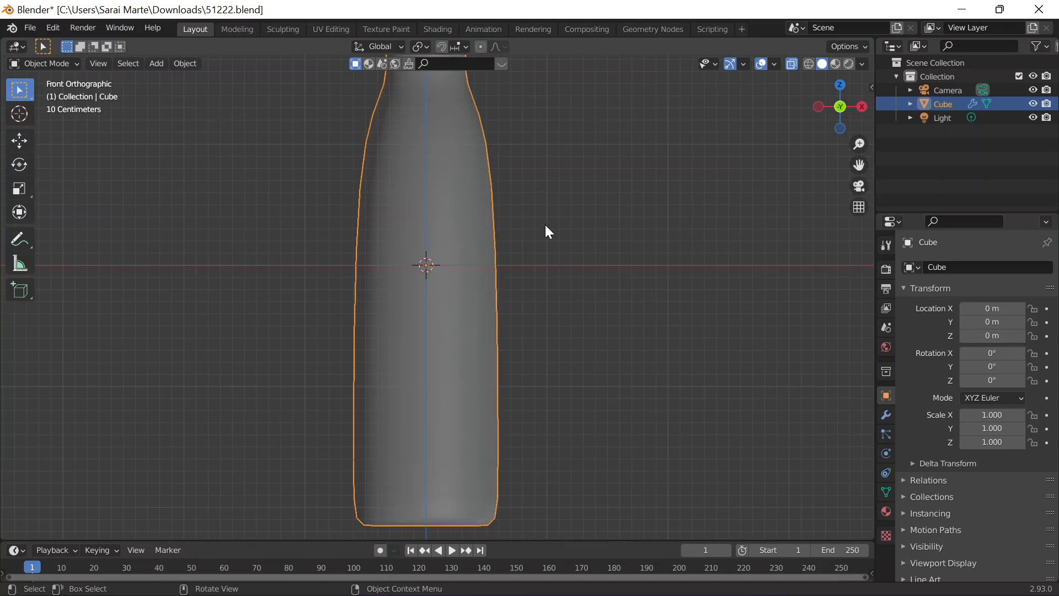
# Step: Turn off X-ray display and examine the smooth-shaded bottle from a perspective angle, near and far
pyautogui.moveTo(546, 227); pyautogui.dragTo(543, 263, button='middle')
pyautogui.scroll(-4, 543, 263)
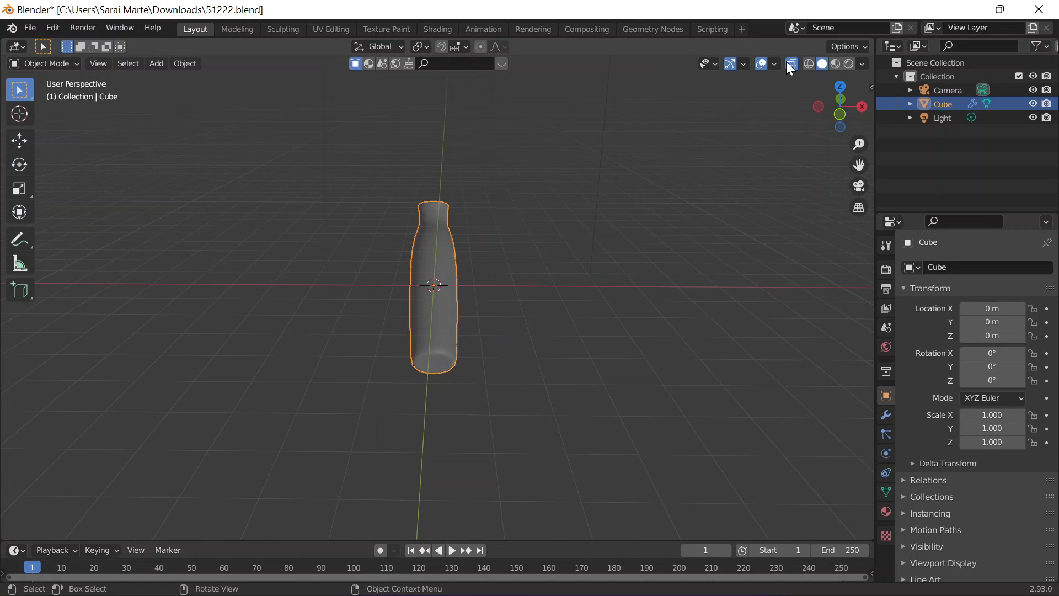
pyautogui.scroll(4, 493, 289)
pyautogui.moveTo(512, 318); pyautogui.dragTo(515, 236, button='middle')
pyautogui.scroll(-4, 516, 192)
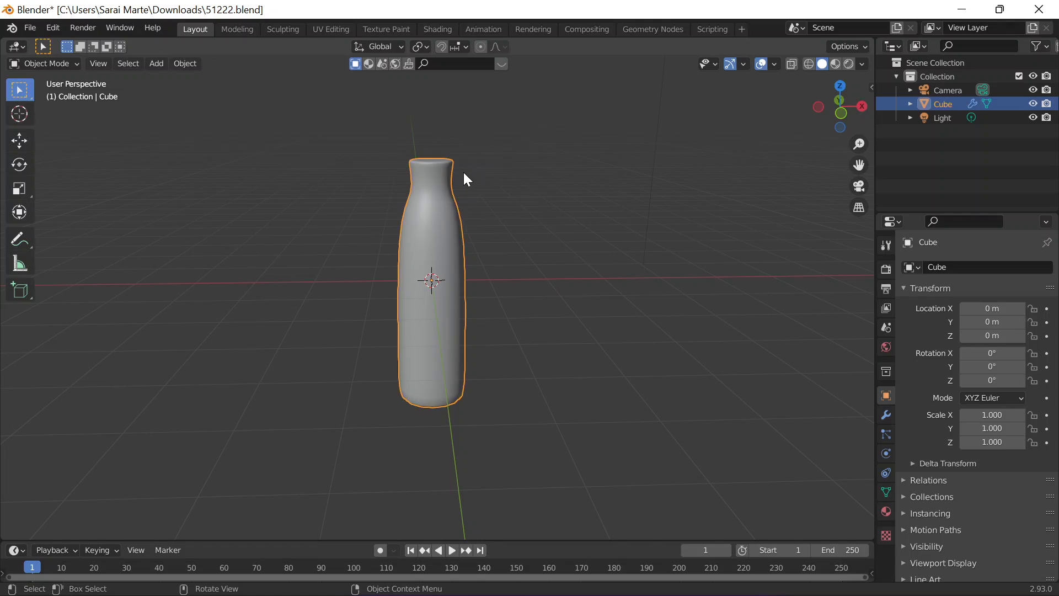
pyautogui.scroll(4, 463, 179)
pyautogui.scroll(-4, 463, 179)
pyautogui.scroll(2, 436, 189)
pyautogui.scroll(-2, 436, 189)
# Step: Return to editing the bottle mesh in the front orthographic view with X-ray display on
pyautogui.press('Tab')
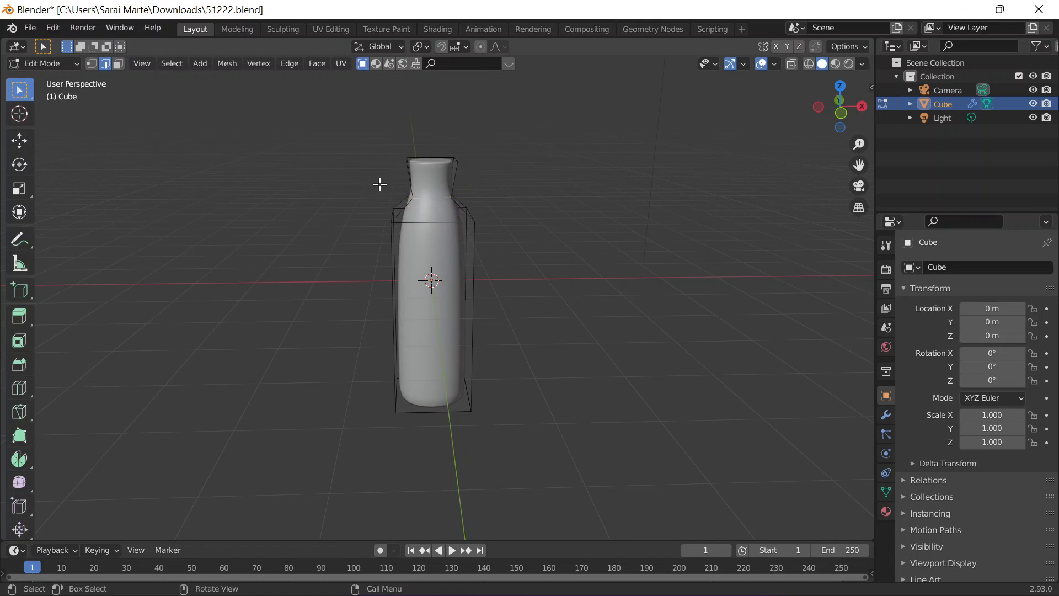
pyautogui.press('`')
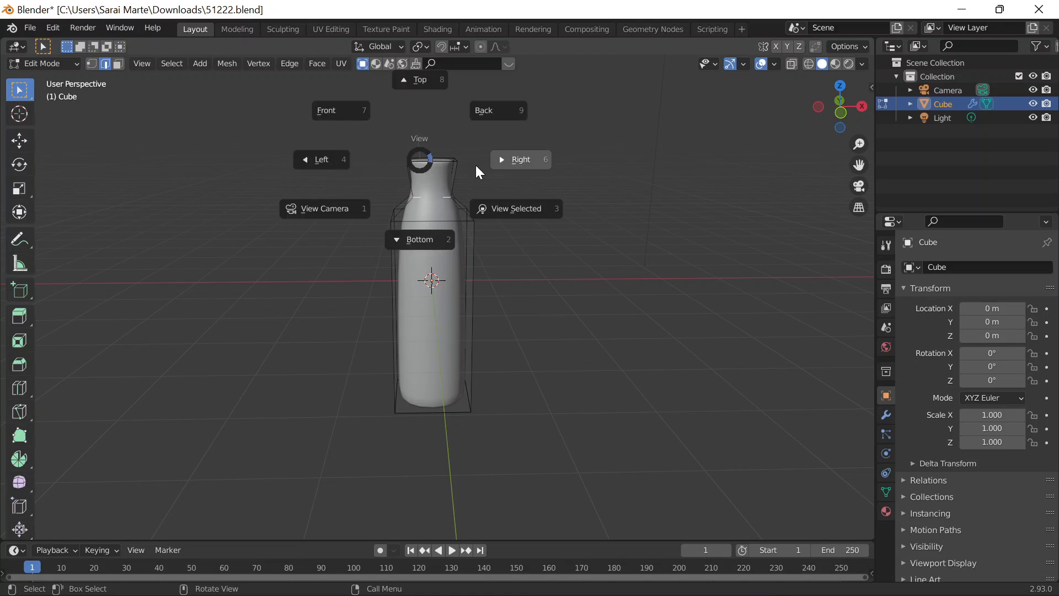
pyautogui.click(322, 159)
pyautogui.press('`')
pyautogui.click(303, 103)
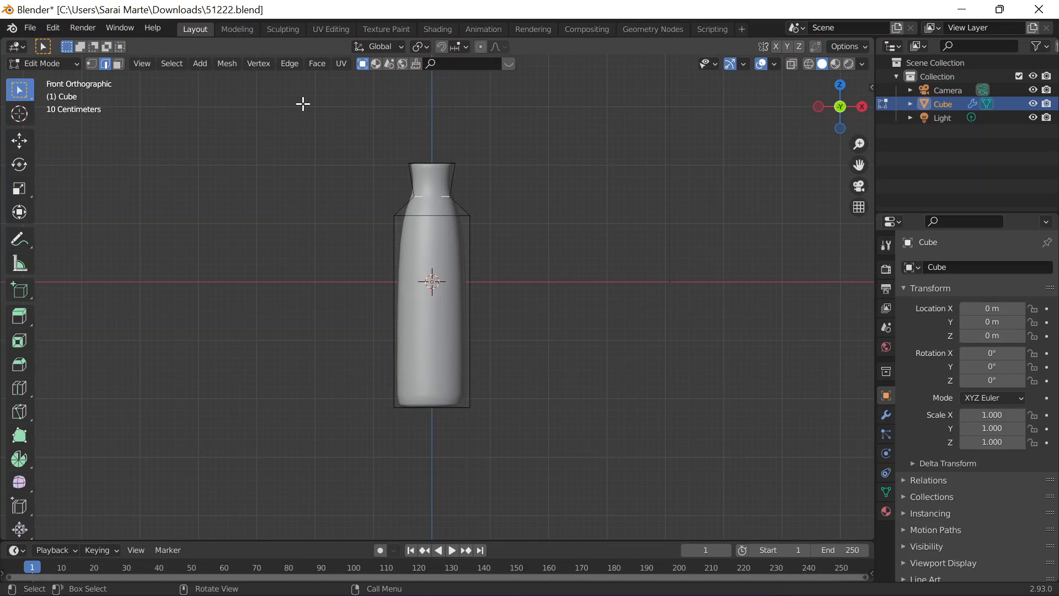
pyautogui.moveTo(362, 141); pyautogui.dragTo(510, 197)
pyautogui.scroll(2, 538, 160)
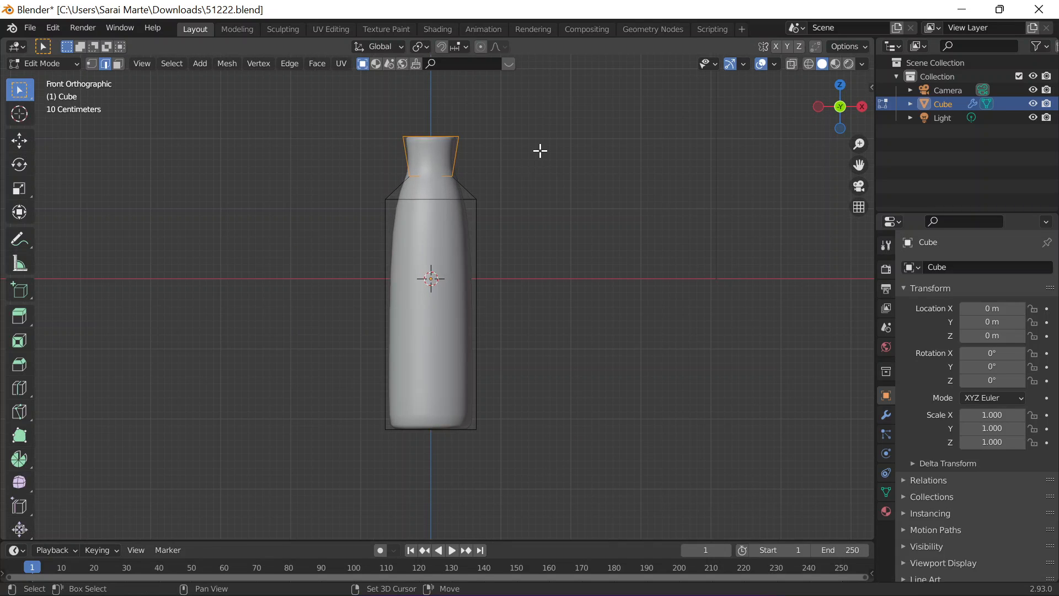
pyautogui.hotkey('alt', 'z')
pyautogui.scroll(5, 538, 198)
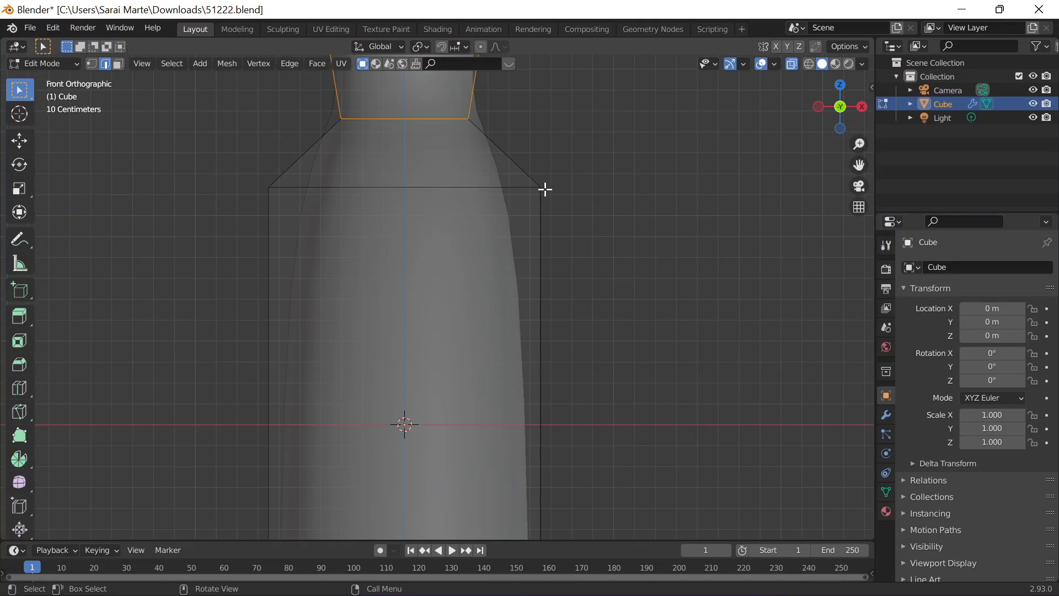
pyautogui.scroll(-3, 544, 185)
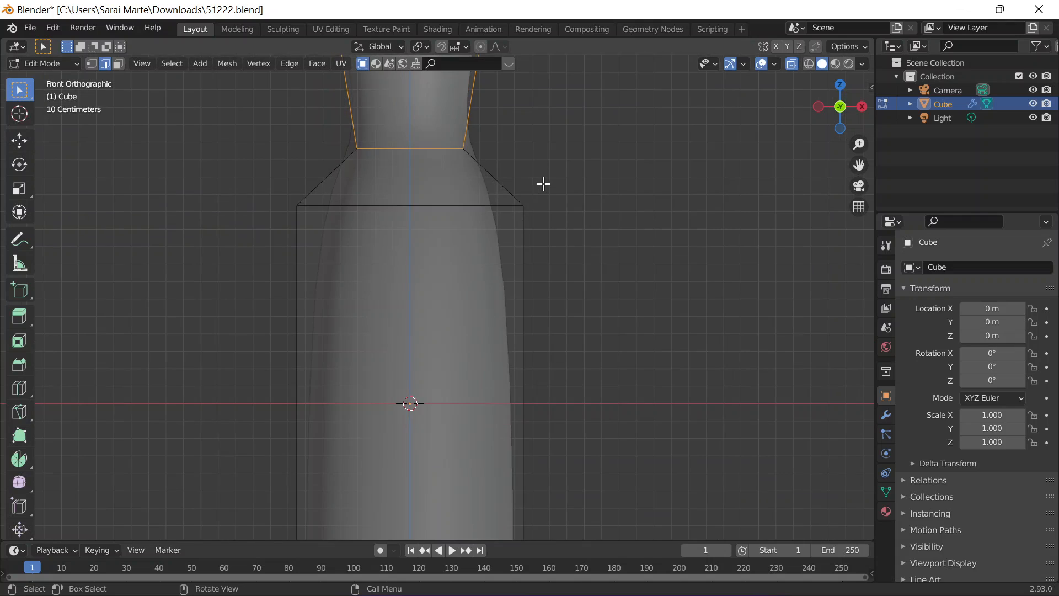
pyautogui.click(484, 129)
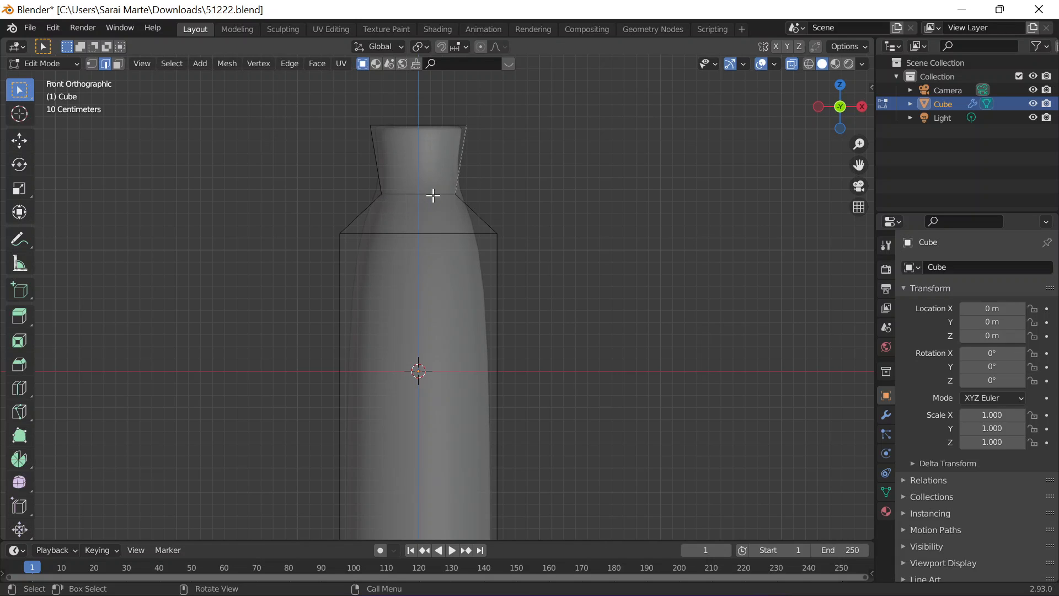
# Step: Compare the smoothed bottle outline with its editing cage by alternating between Object Mode and Edit Mode
pyautogui.press('Tab')
pyautogui.scroll(-1, 417, 204)
pyautogui.scroll(-1, 416, 204)
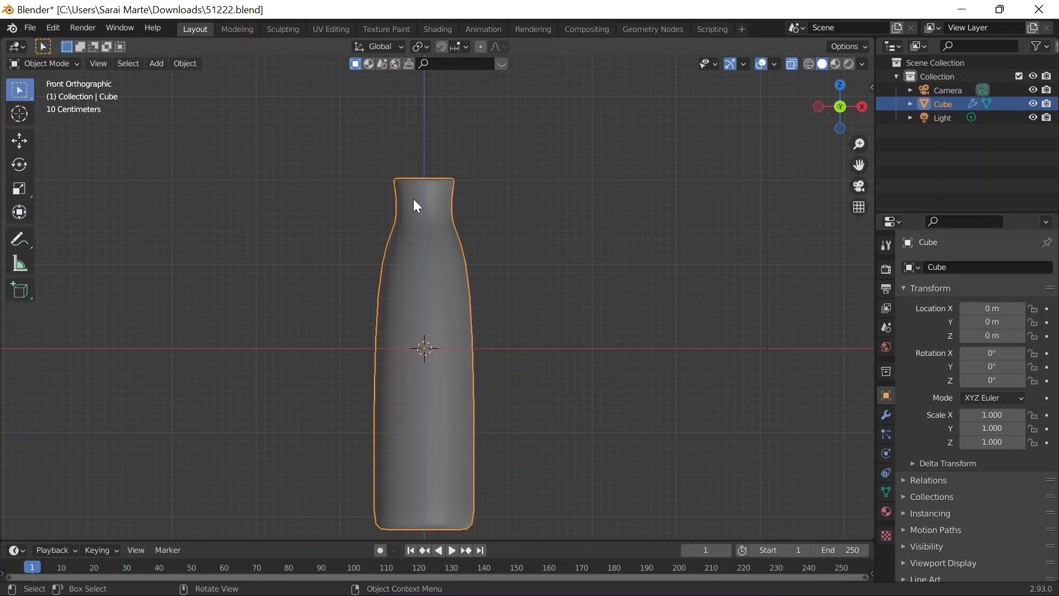
pyautogui.press('Tab')
pyautogui.press('Tab')
pyautogui.press('Tab')
pyautogui.press('Tab')
pyautogui.press('Tab')
# Step: Add a horizontal loop cut around the neck, slightly above the middle between its rim and base
pyautogui.moveTo(362, 164); pyautogui.dragTo(498, 219)
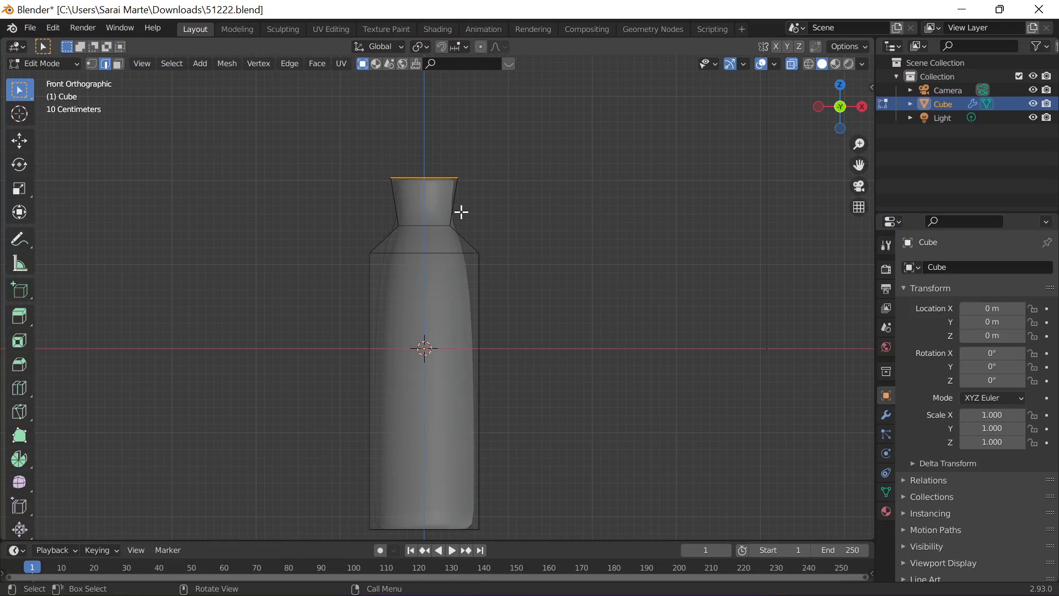
pyautogui.hotkey('ctrl', 'r')
pyautogui.click(388, 200)
pyautogui.click(508, 199)
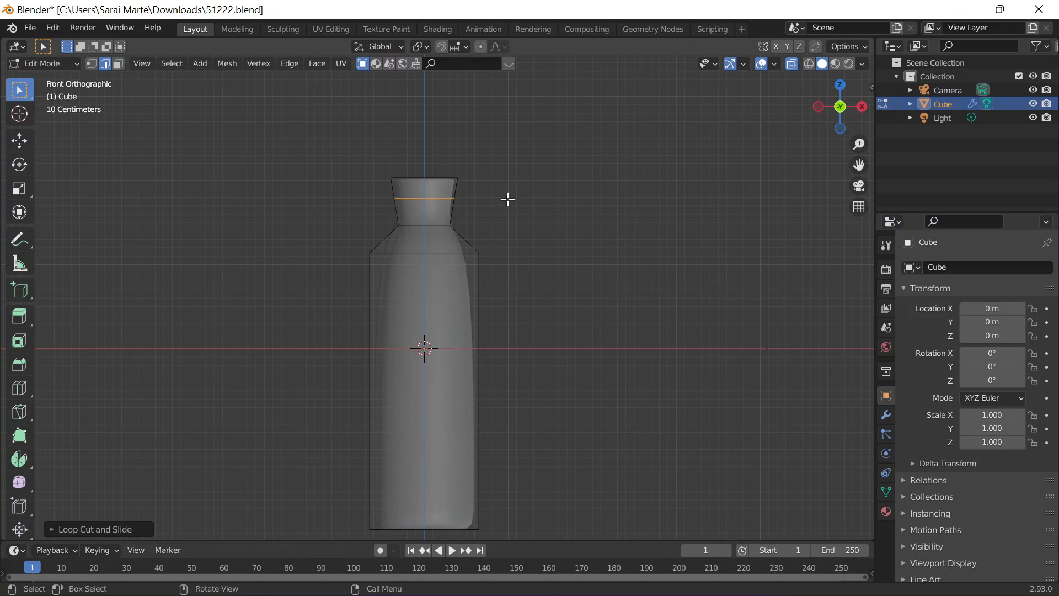
# Step: Select the faces of the neck section above the new loop and scale them down to about 0.82
pyautogui.moveTo(314, 170); pyautogui.dragTo(504, 203)
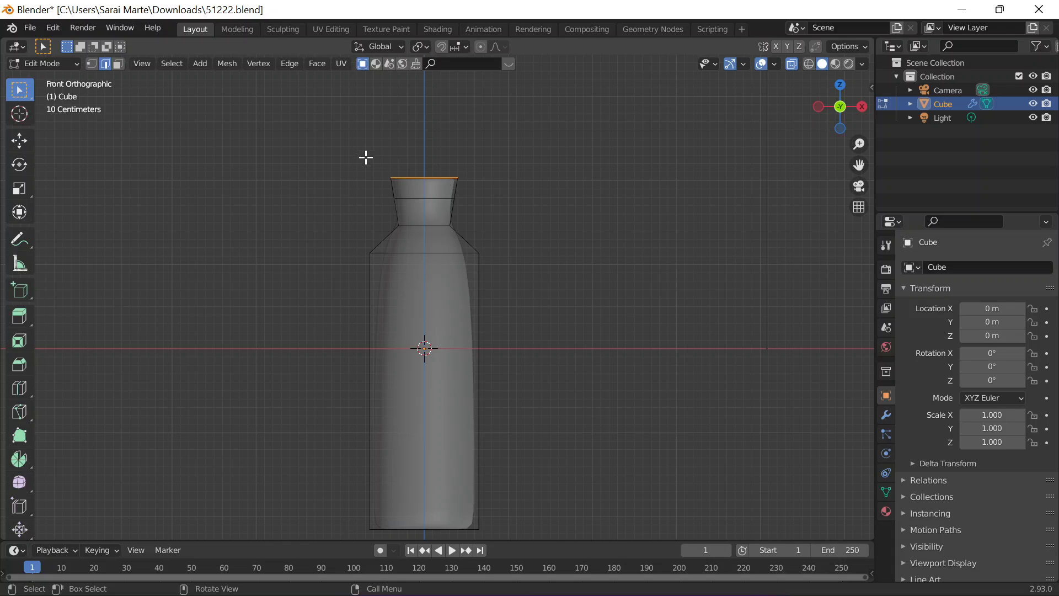
pyautogui.moveTo(363, 154); pyautogui.dragTo(487, 199)
pyautogui.press('3')
pyautogui.press('s')
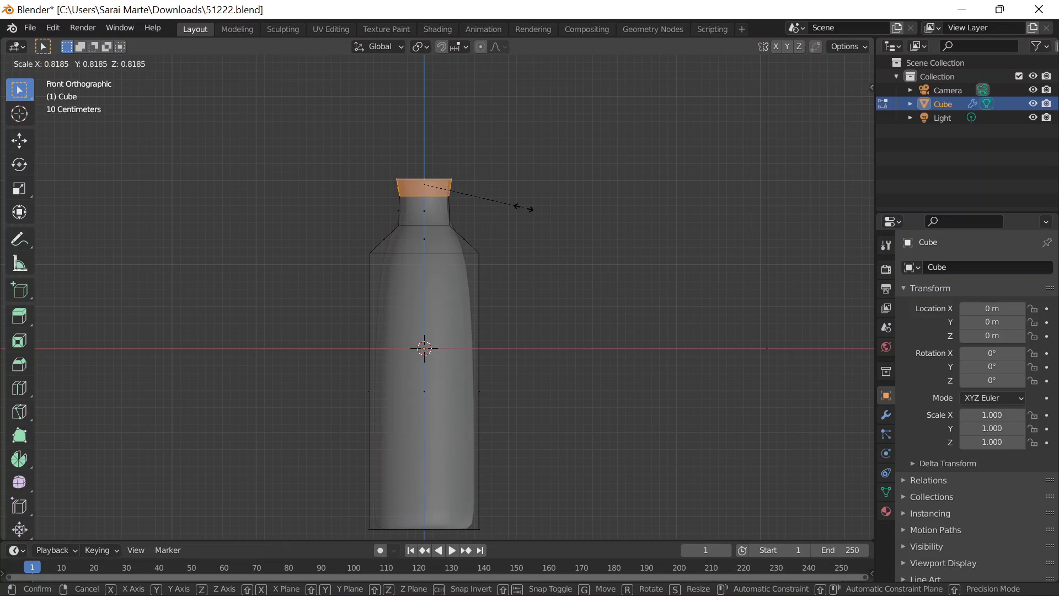
pyautogui.click(523, 207)
pyautogui.press('Tab')
pyautogui.press('Tab')
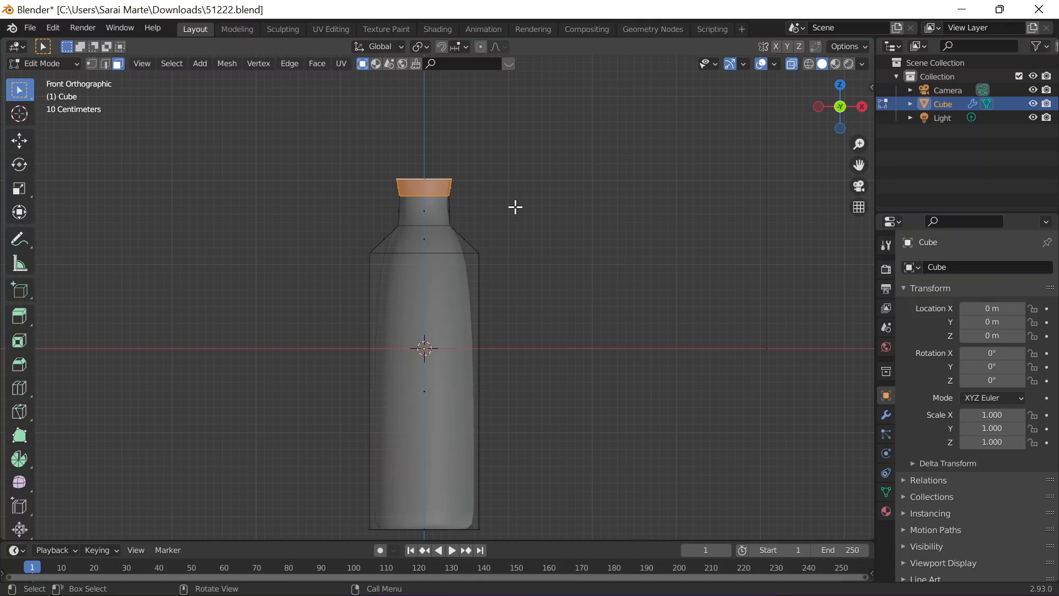
pyautogui.press('Tab')
pyautogui.press('Tab')
# Step: Add a horizontal loop cut just below the rim, slid toward the rim by about 0.3
pyautogui.scroll(4, 455, 157)
pyautogui.scroll(1, 455, 156)
pyautogui.keyDown('shift'); pyautogui.moveTo(500, 155); pyautogui.dragTo(529, 344, button='middle'); pyautogui.keyUp('shift')
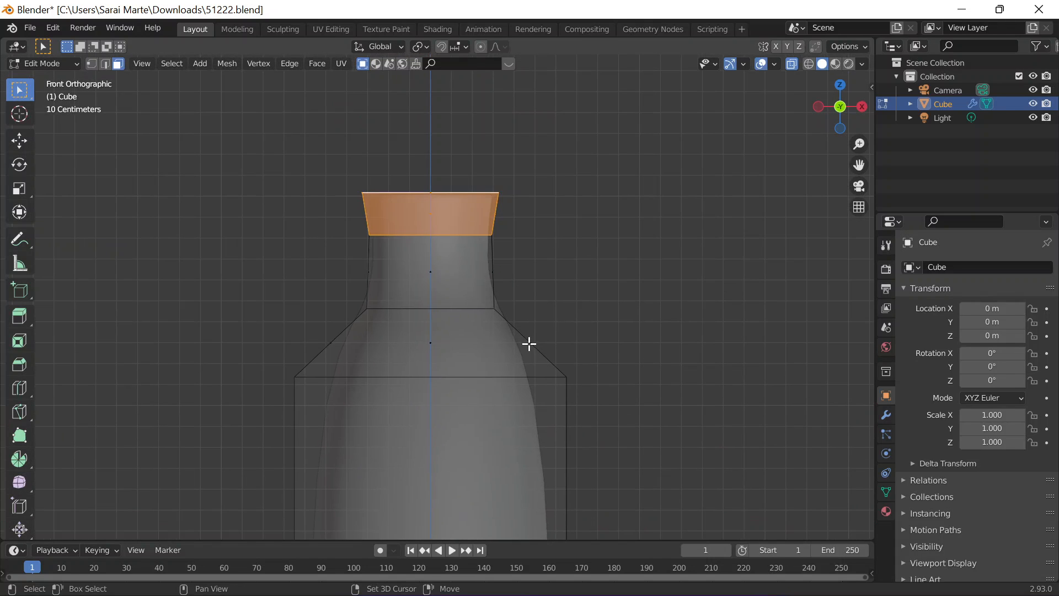
pyautogui.scroll(2, 374, 184)
pyautogui.keyDown('shift'); pyautogui.moveTo(500, 170); pyautogui.dragTo(515, 239, button='middle'); pyautogui.keyUp('shift')
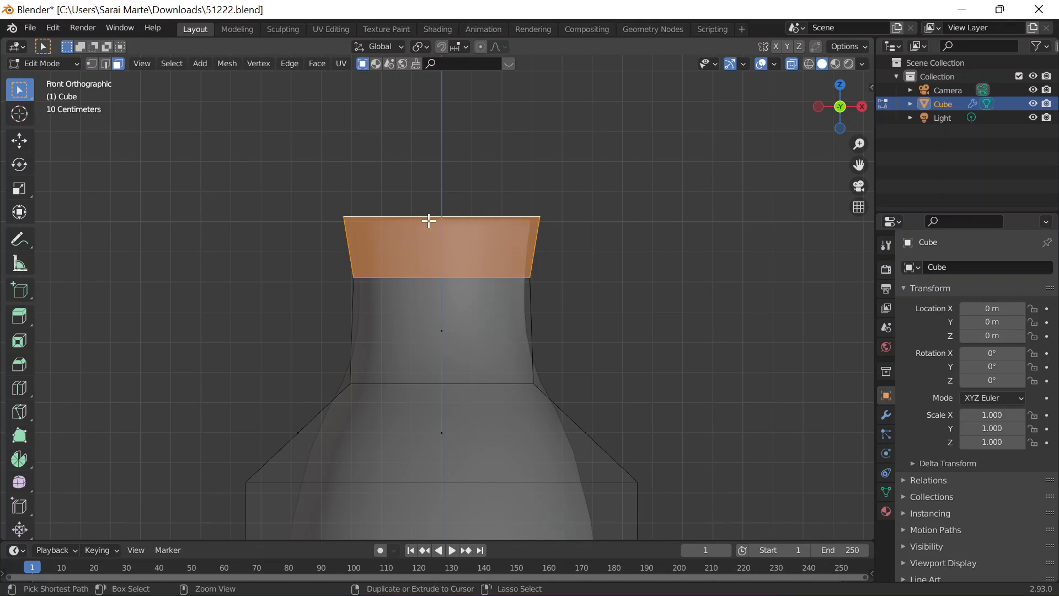
pyautogui.hotkey('ctrl', 'r')
pyautogui.click(347, 228)
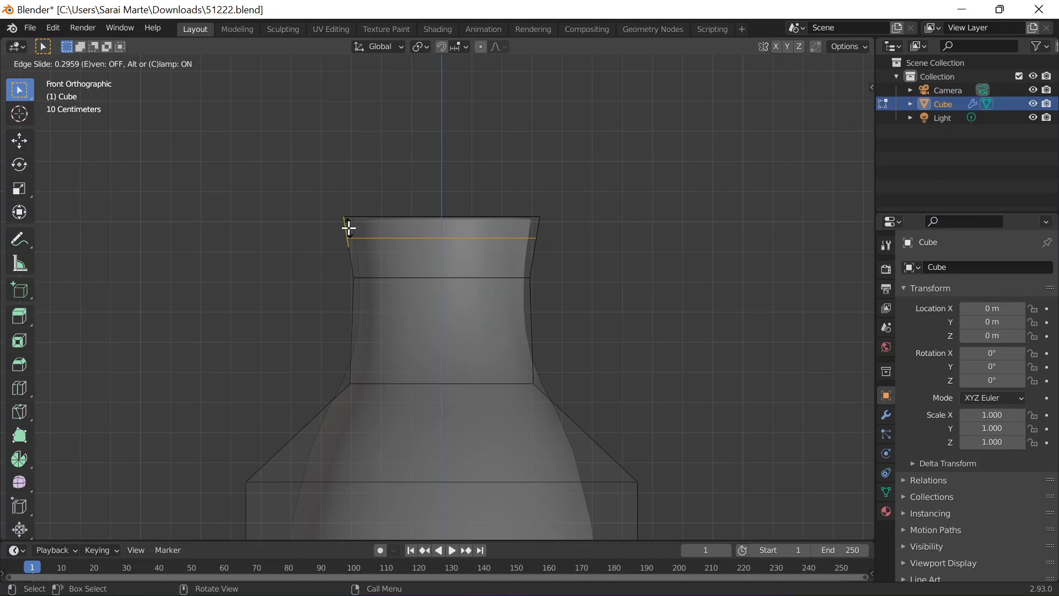
pyautogui.click(349, 227)
# Step: Select the top rim edges and scale them down to about 0.96
pyautogui.moveTo(319, 196); pyautogui.dragTo(572, 234)
pyautogui.press('s')
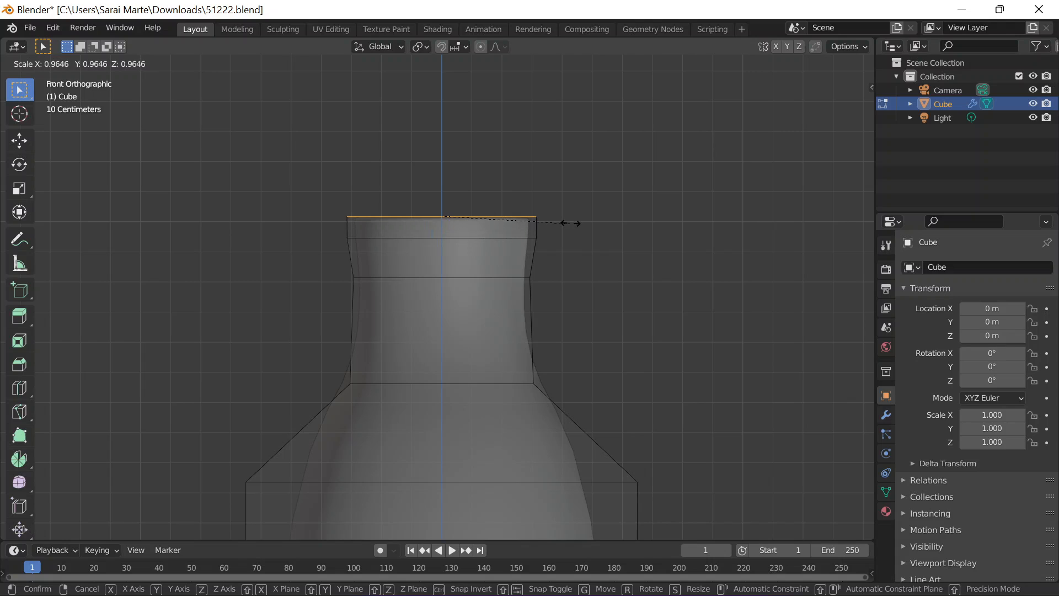
pyautogui.press('Tab')
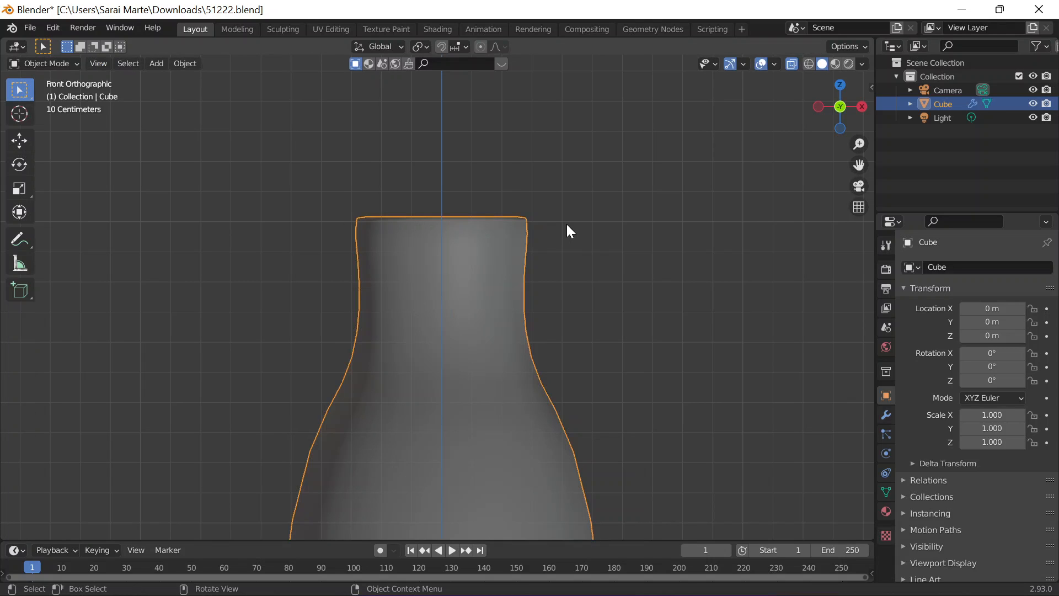
pyautogui.press('Tab')
pyautogui.press('Tab')
# Step: Turn off X-ray display and, in front view, add a loop cut around the lower neck, slid about 0.33 toward its base
pyautogui.moveTo(570, 220); pyautogui.dragTo(581, 293, button='middle')
pyautogui.scroll(-2, 593, 252)
pyautogui.press('Tab')
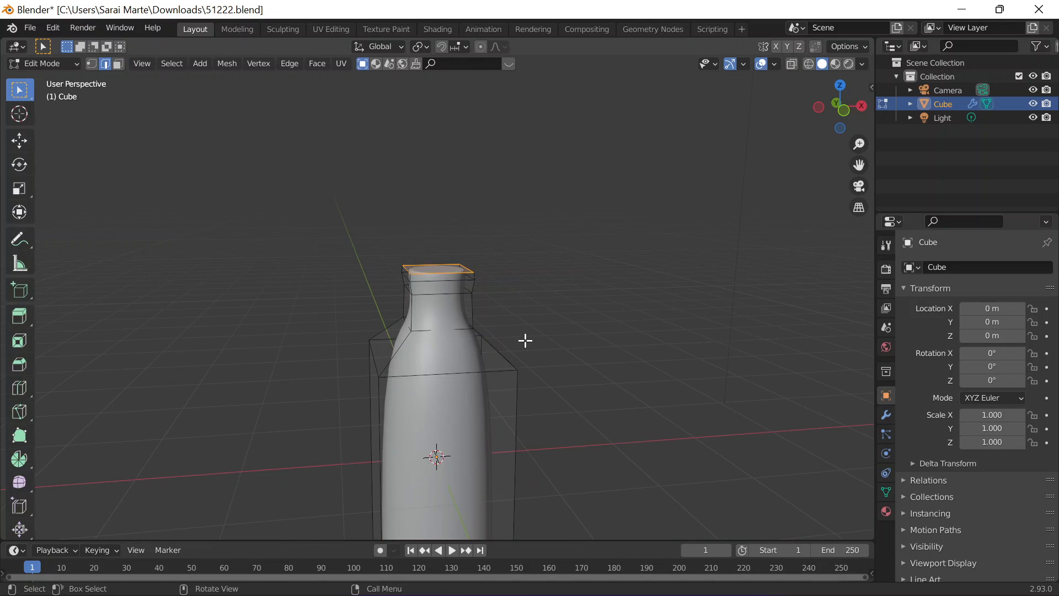
pyautogui.moveTo(525, 340)
pyautogui.mouseDown(button='middle')
pyautogui.moveTo(546, 332)
pyautogui.moveTo(525, 328)
pyautogui.mouseUp(button='middle')
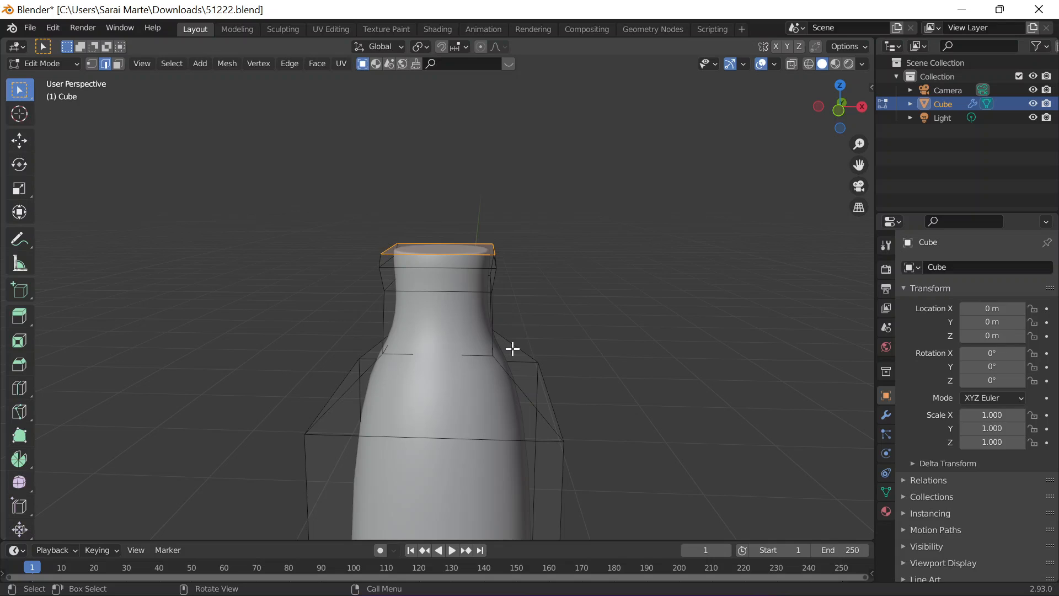
pyautogui.press('KP_1')
pyautogui.hotkey('ctrl', 'r')
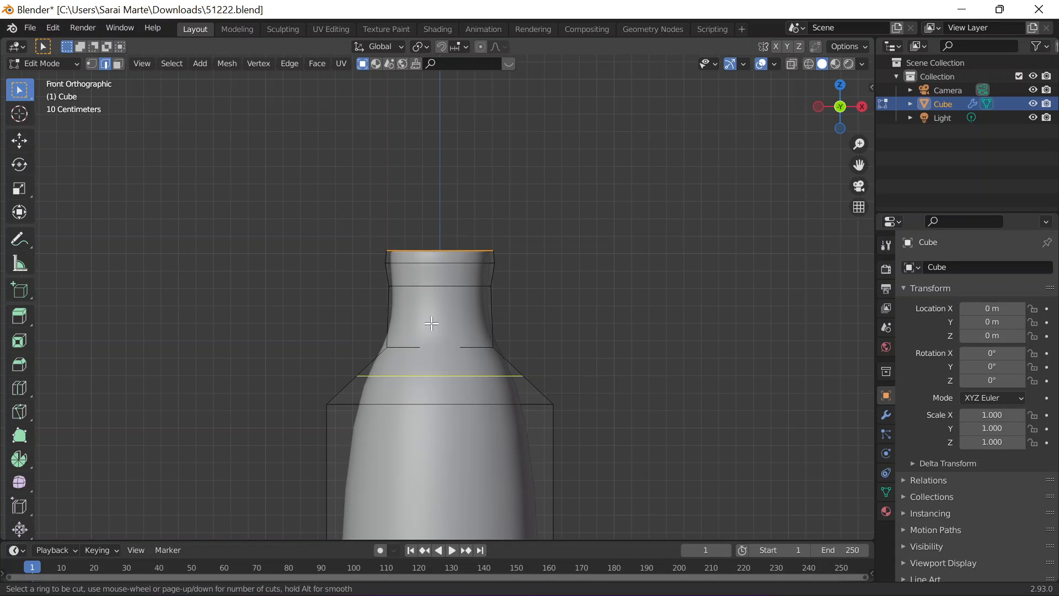
pyautogui.click(401, 309)
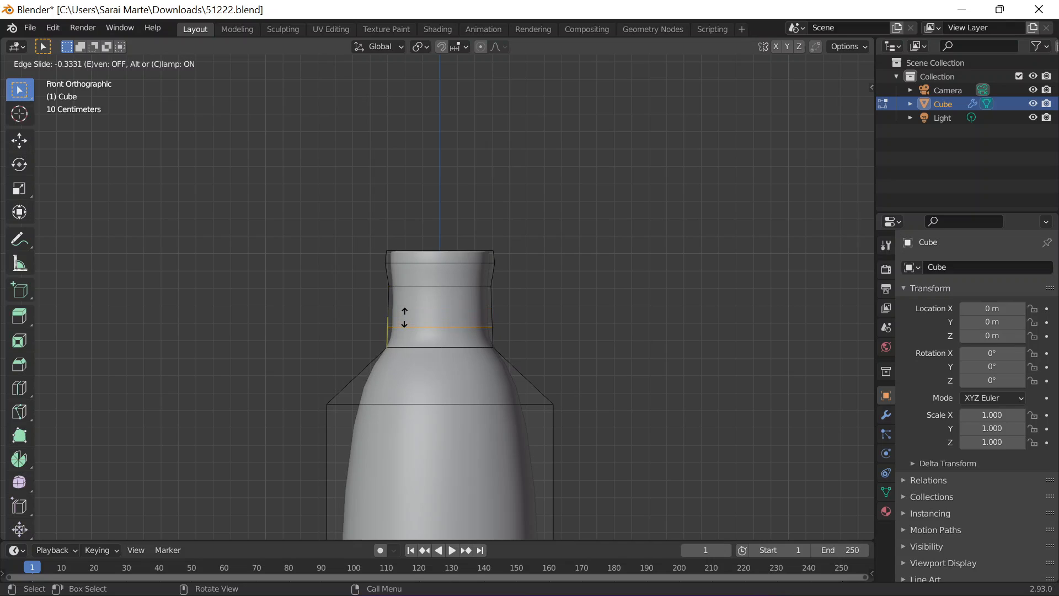
pyautogui.click(405, 317)
pyautogui.press('Tab')
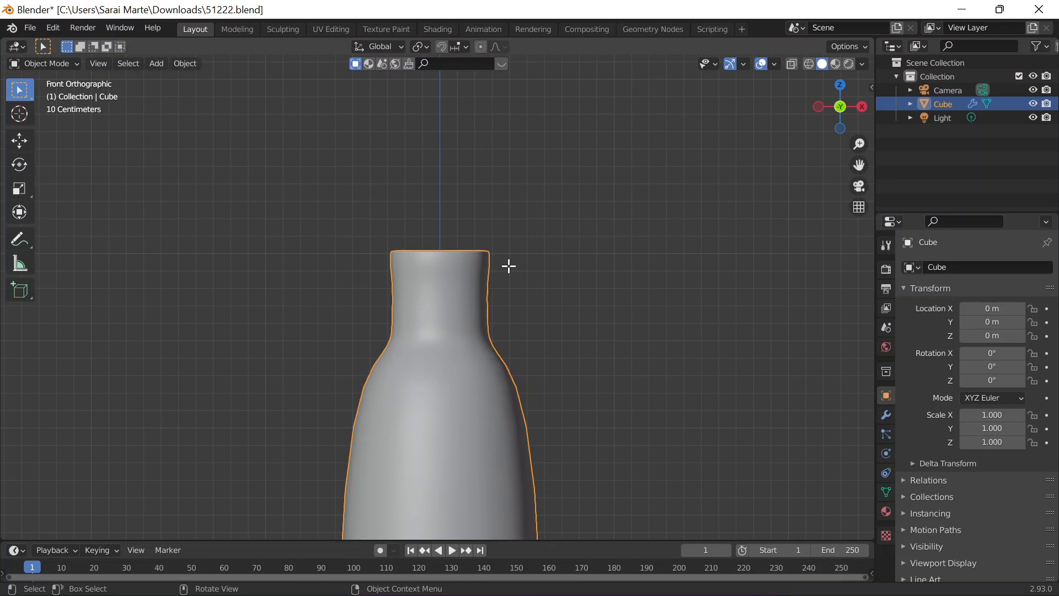
pyautogui.press('Tab')
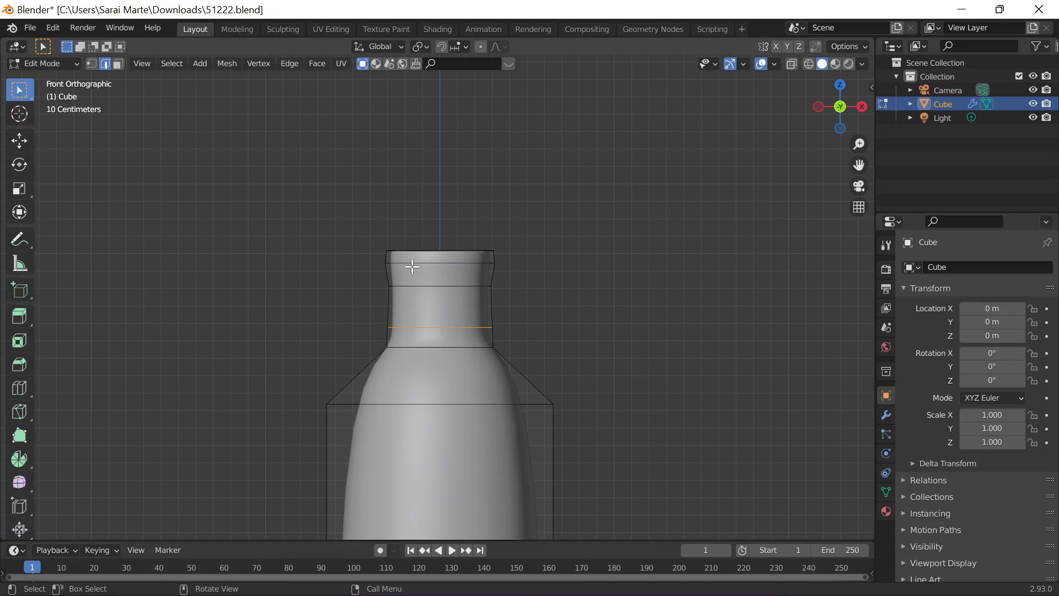
pyautogui.press('s')
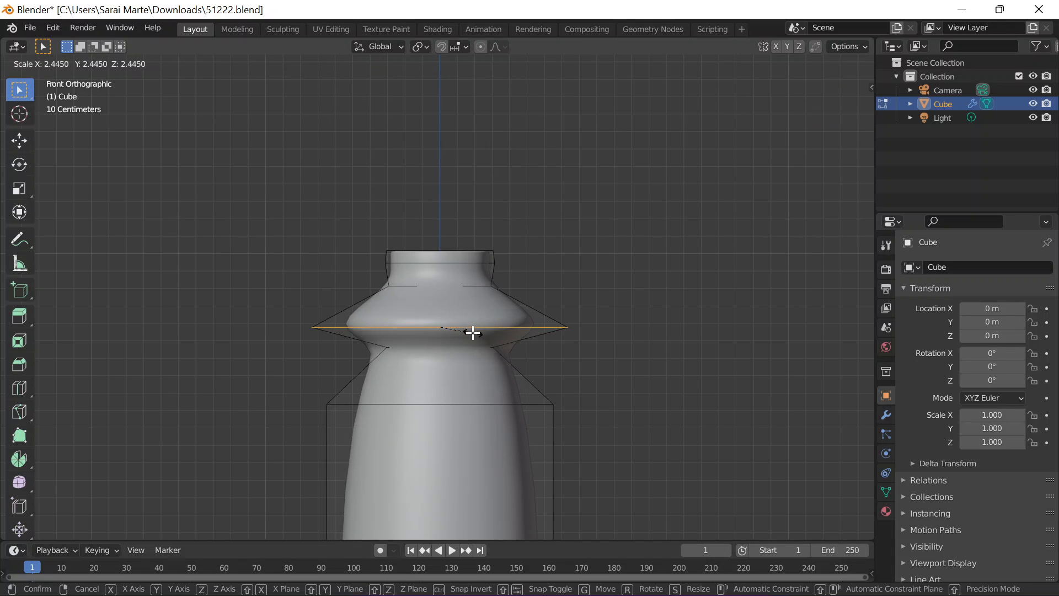
pyautogui.rightClick(425, 324)
pyautogui.scroll(5, 461, 402)
pyautogui.hotkey('ctrl', 'r')
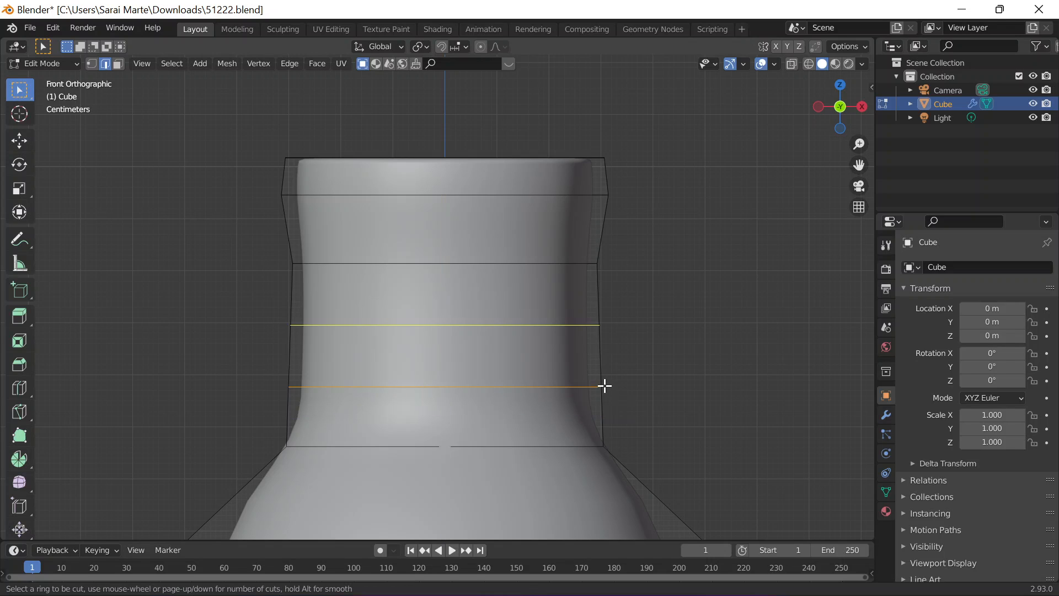
pyautogui.rightClick(605, 386)
# Step: Add a second loop cut just below the lower neck loop, slid up close to it
pyautogui.press('s')
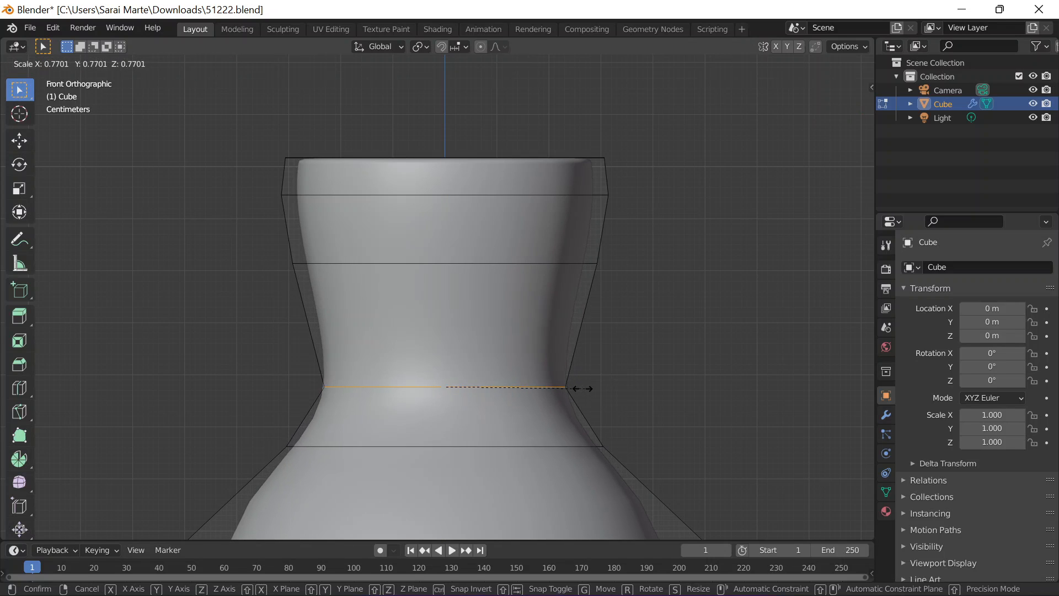
pyautogui.rightClick(596, 381)
pyautogui.hotkey('ctrl', 'r')
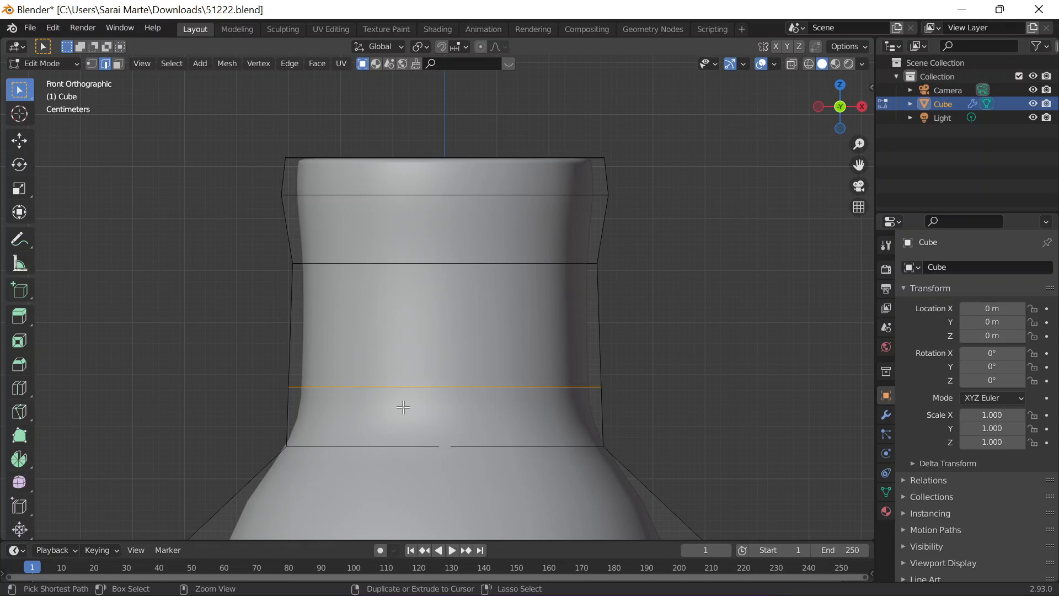
pyautogui.click(271, 420)
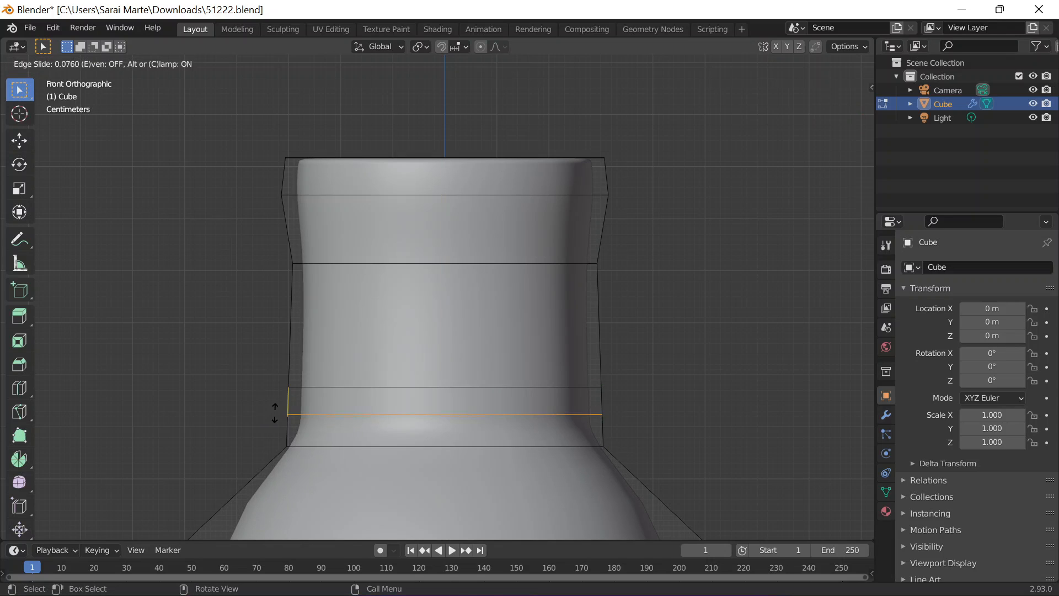
pyautogui.click(280, 402)
# Step: Add a loop cut between the two close neck loops and scale it to about 0.91 to form a groove
pyautogui.hotkey('ctrl', 'r')
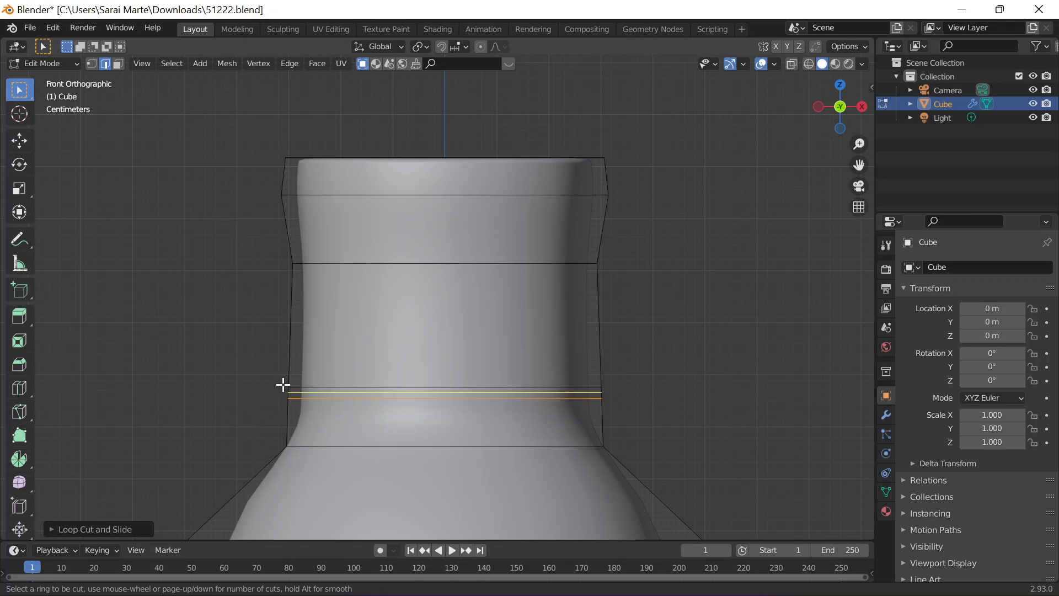
pyautogui.click(281, 387)
pyautogui.click(281, 383)
pyautogui.press('s')
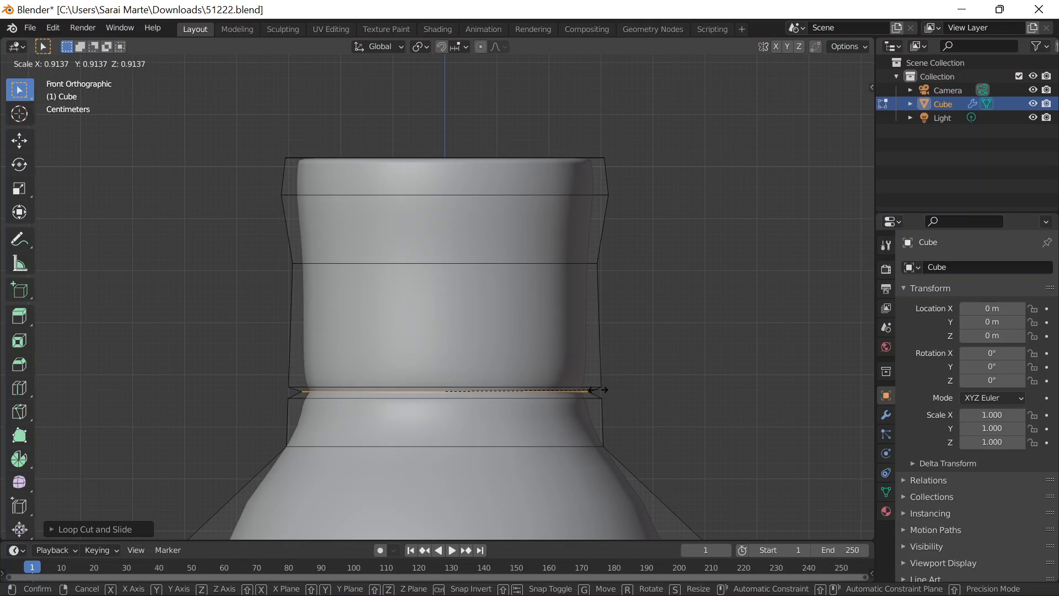
pyautogui.click(596, 390)
pyautogui.press('Tab')
pyautogui.scroll(-10, 632, 215)
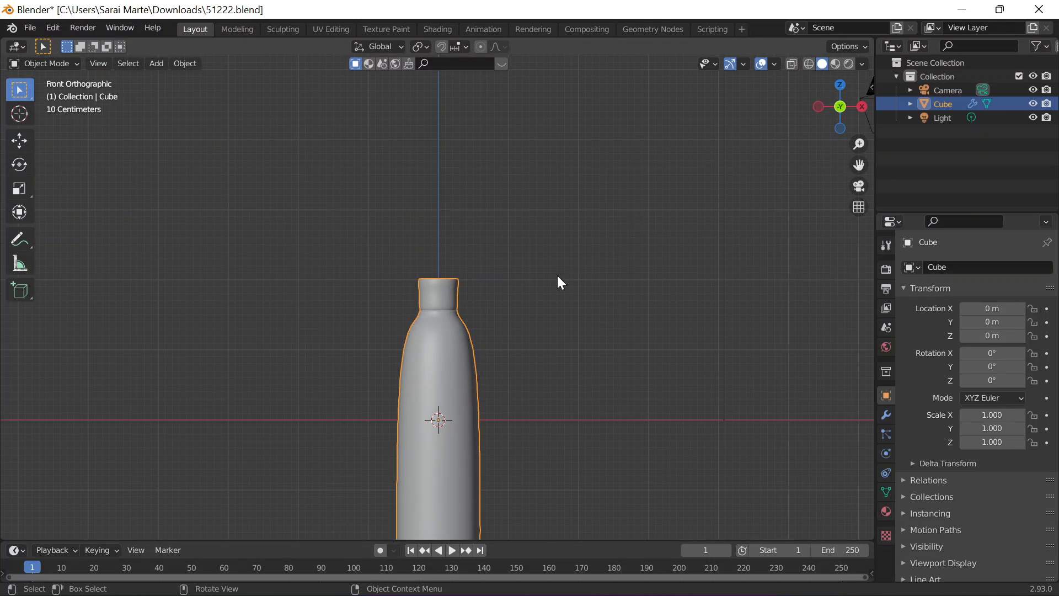
pyautogui.moveTo(558, 276); pyautogui.dragTo(452, 279, button='middle')
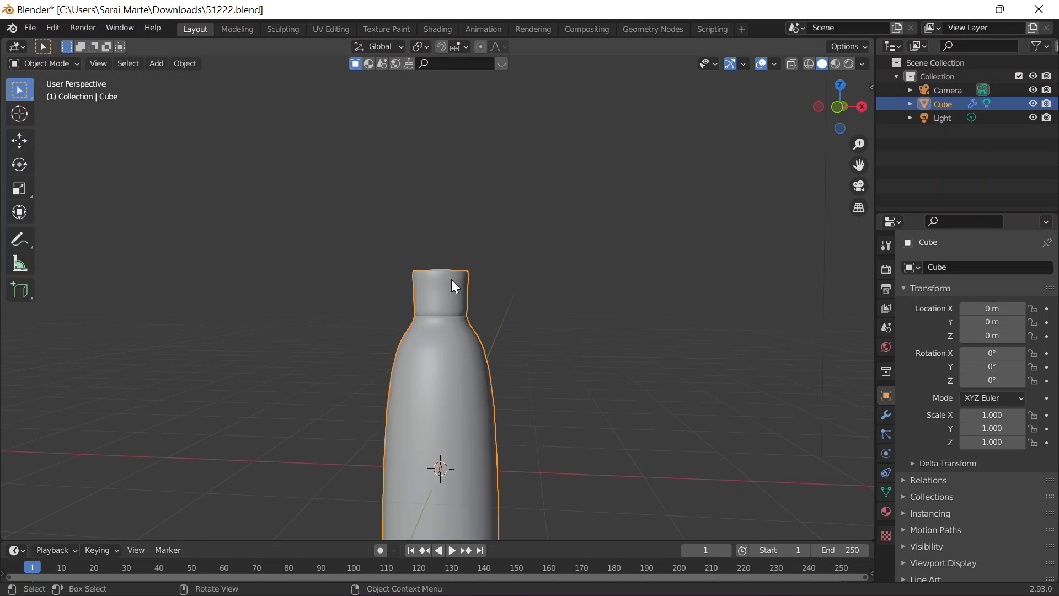
# Step: In front view, switch to face selection and box-select the neck faces above the groove
pyautogui.press('Tab')
pyautogui.scroll(8, 496, 293)
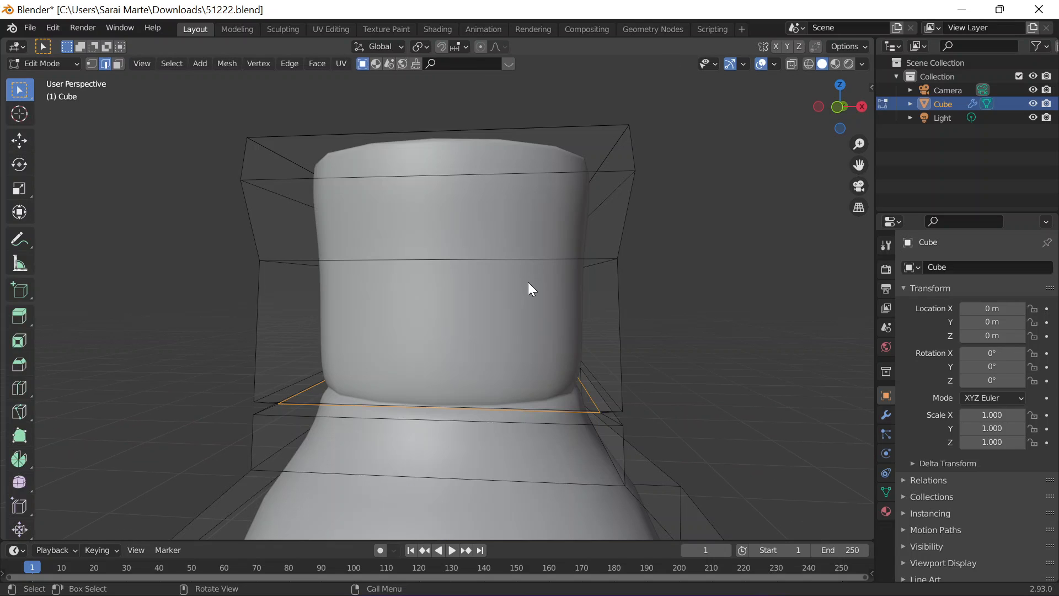
pyautogui.press('KP_1')
pyautogui.press('b')
pyautogui.moveTo(236, 142); pyautogui.dragTo(740, 390)
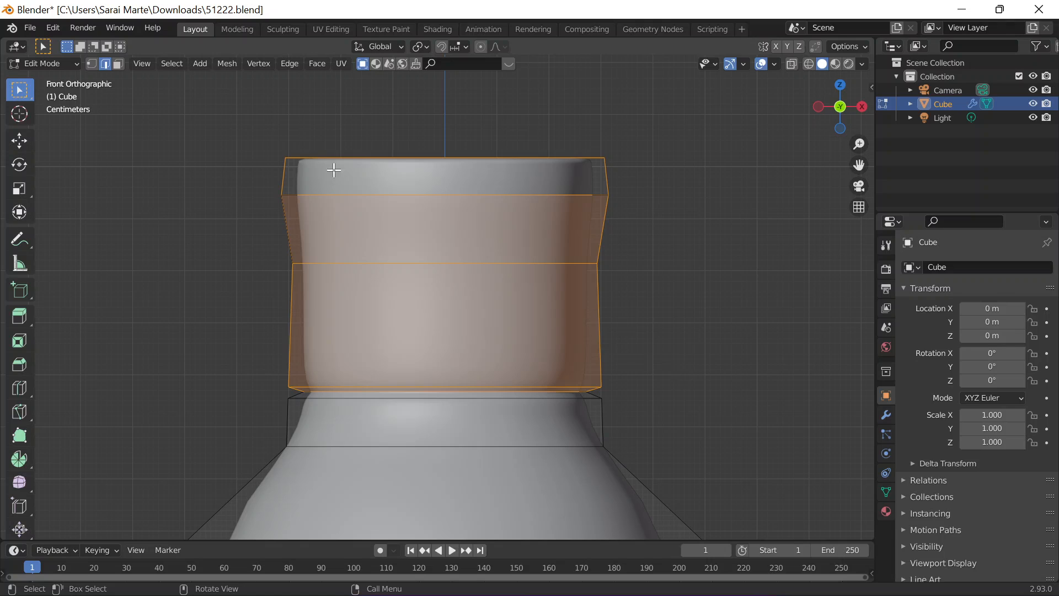
pyautogui.press('b')
pyautogui.moveTo(238, 139); pyautogui.dragTo(735, 395)
pyautogui.press('3')
pyautogui.press('b')
pyautogui.moveTo(224, 140); pyautogui.dragTo(785, 394)
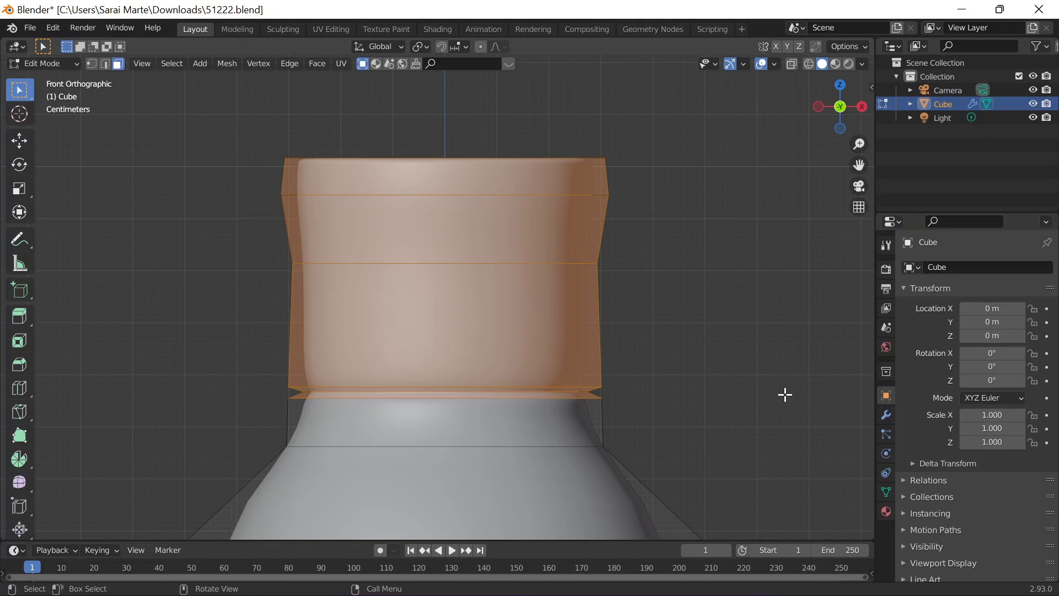
# Step: Try to separate the selected neck faces into their own object, inspect the geometry from above, and undo the separation
pyautogui.press('p')
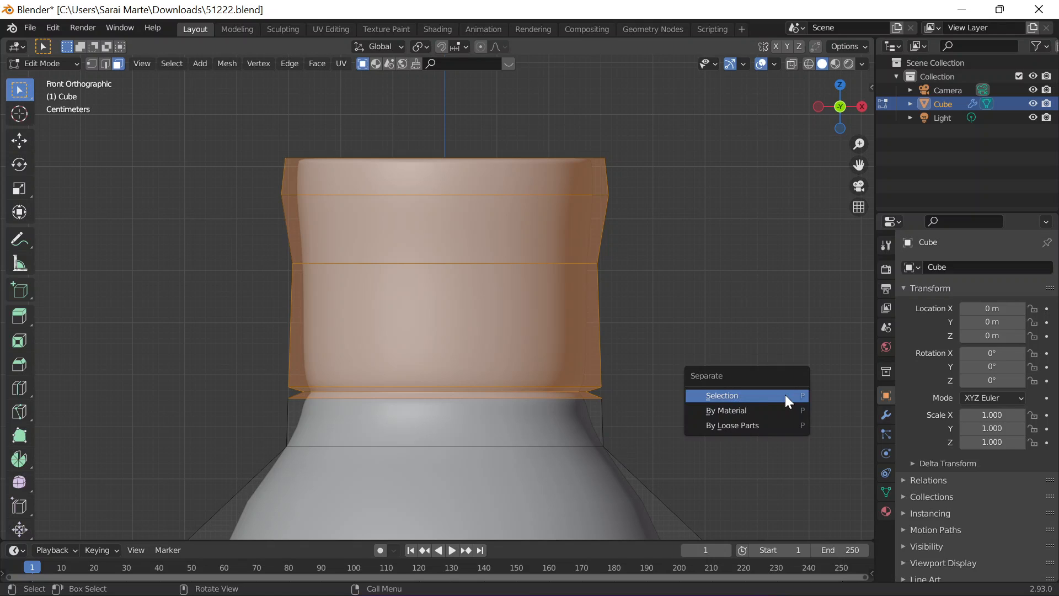
pyautogui.click(786, 395)
pyautogui.press('Tab')
pyautogui.scroll(-6, 629, 307)
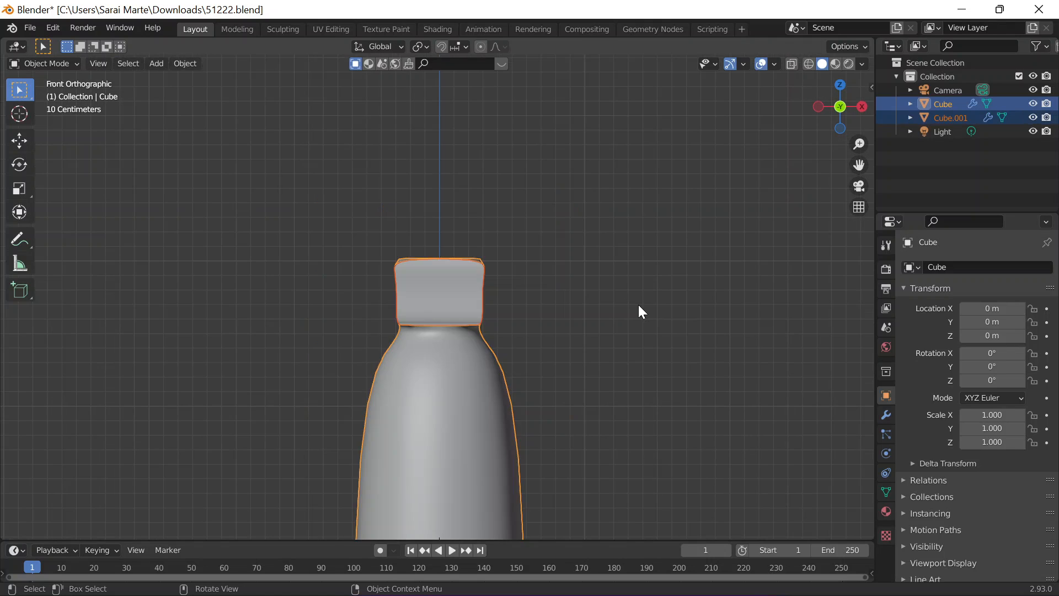
pyautogui.click(638, 310)
pyautogui.scroll(-4, 638, 310)
pyautogui.moveTo(565, 305); pyautogui.dragTo(566, 395, button='middle')
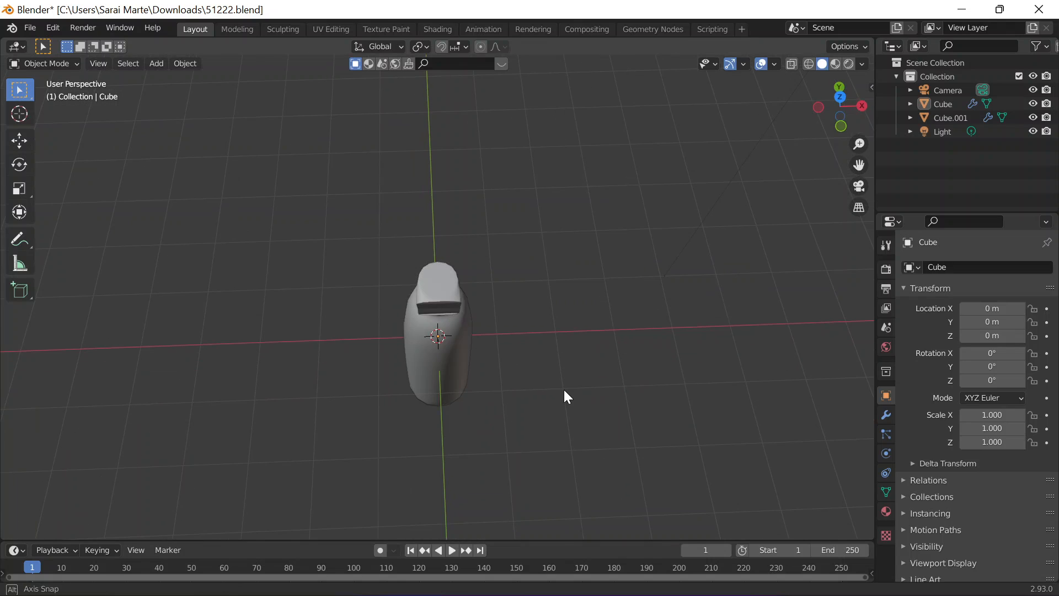
pyautogui.scroll(5, 652, 388)
pyautogui.press('a')
pyautogui.press('Tab')
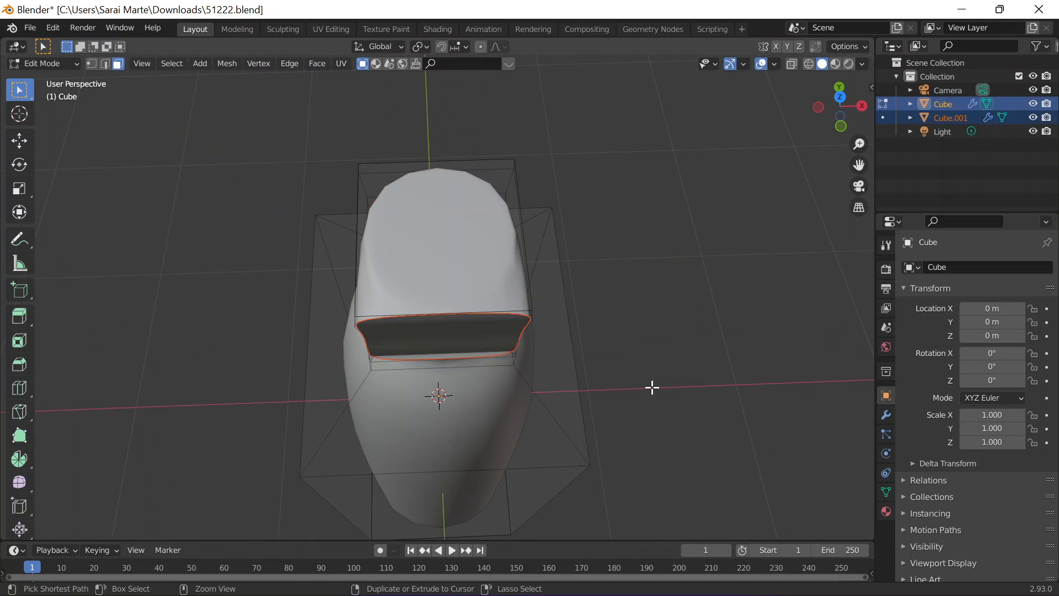
pyautogui.hotkey('ctrl', 'z')
pyautogui.moveTo(653, 385); pyautogui.dragTo(631, 288, button='middle')
pyautogui.scroll(5, 620, 291)
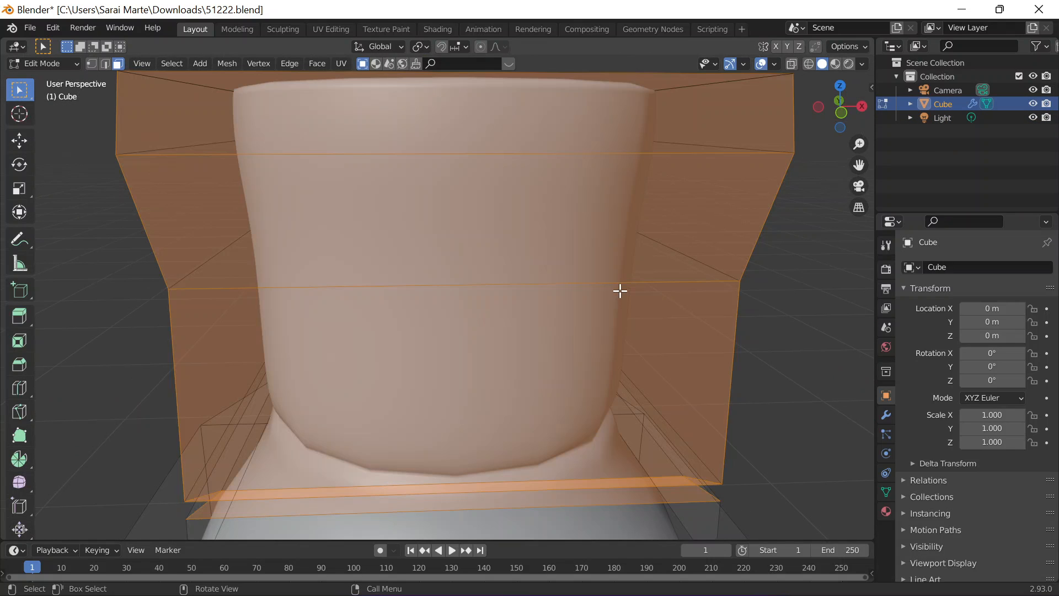
# Step: Turn on X-ray display and, in front view, select all faces above the neck groove, including the back side
pyautogui.scroll(-10, 620, 291)
pyautogui.press('Tab')
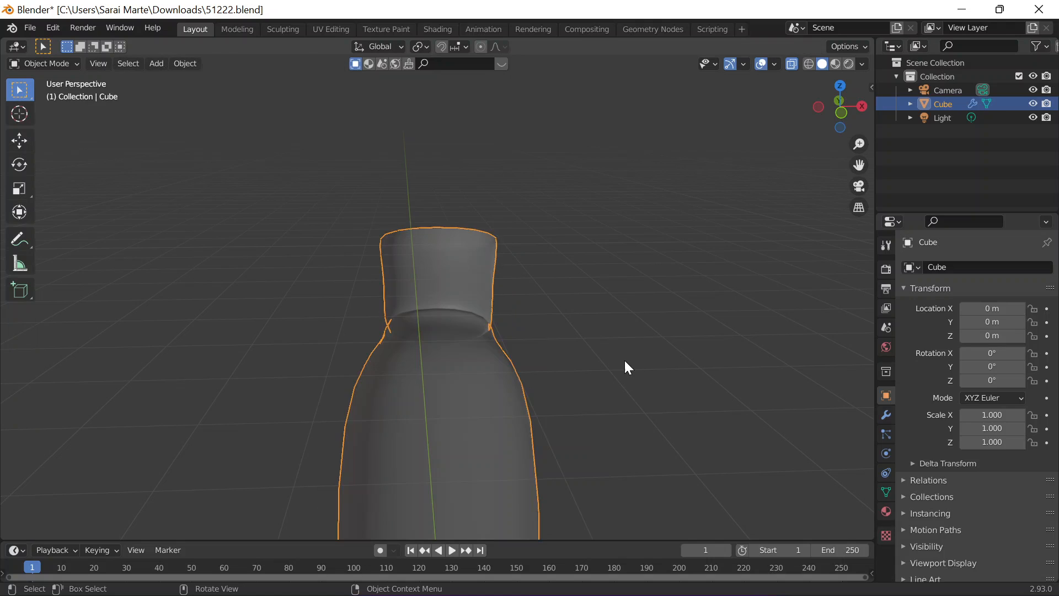
pyautogui.press('`')
pyautogui.click(584, 317)
pyautogui.scroll(5, 397, 260)
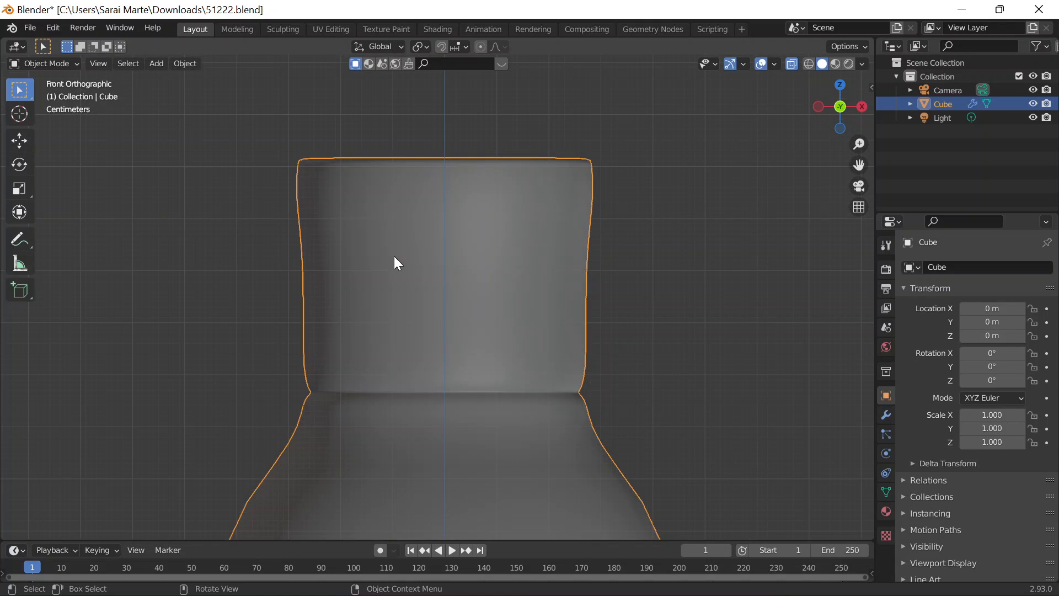
pyautogui.press('Tab')
pyautogui.hotkey('alt', 'a')
pyautogui.moveTo(232, 135); pyautogui.dragTo(718, 390)
# Step: Separate the selected faces into their own object, return to Object Mode and turn off X-ray display
pyautogui.press('p')
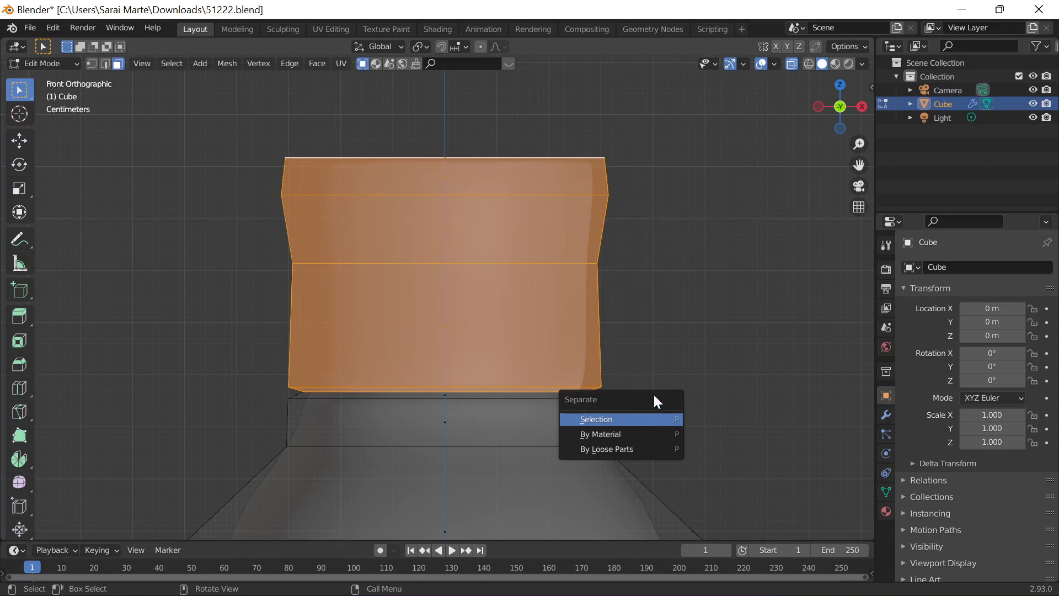
pyautogui.click(649, 418)
pyautogui.press('Tab')
pyautogui.scroll(-3, 640, 270)
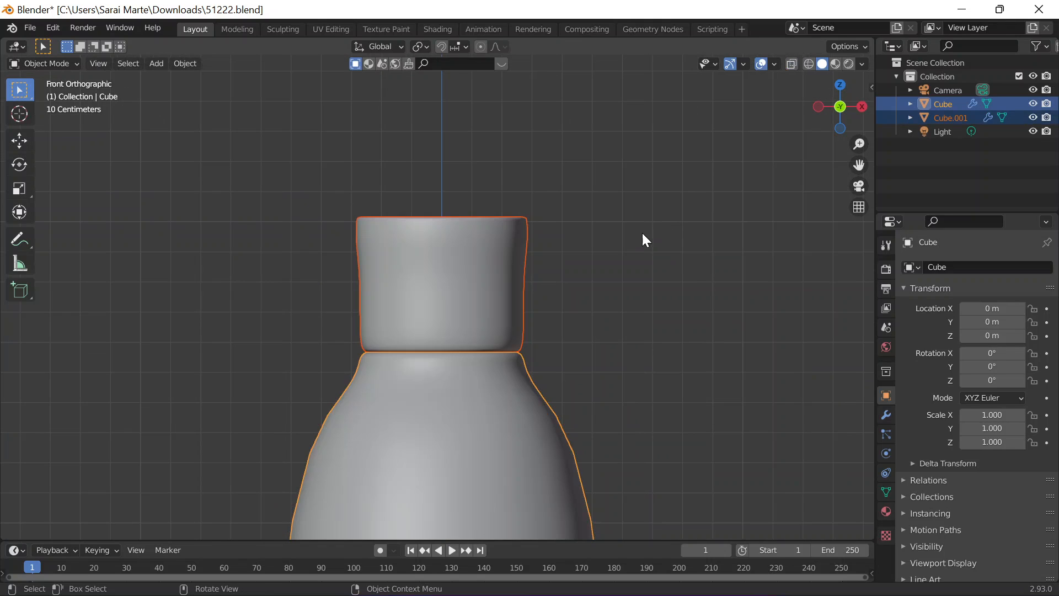
pyautogui.moveTo(644, 246); pyautogui.dragTo(524, 273, button='middle')
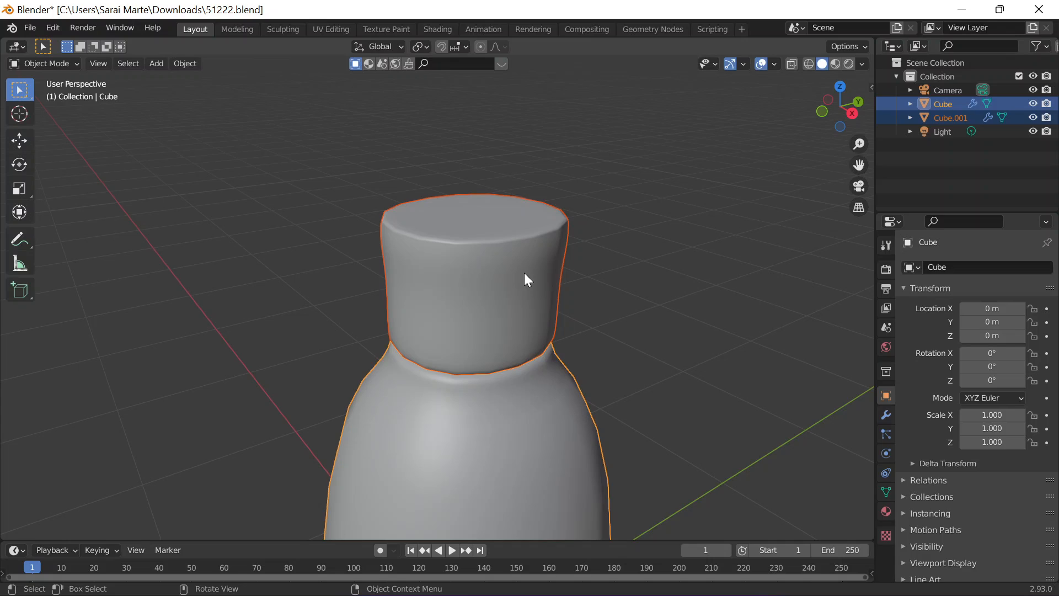
# Step: Rename the body object as bottle and the separated top object as cap
pyautogui.doubleClick(942, 101)
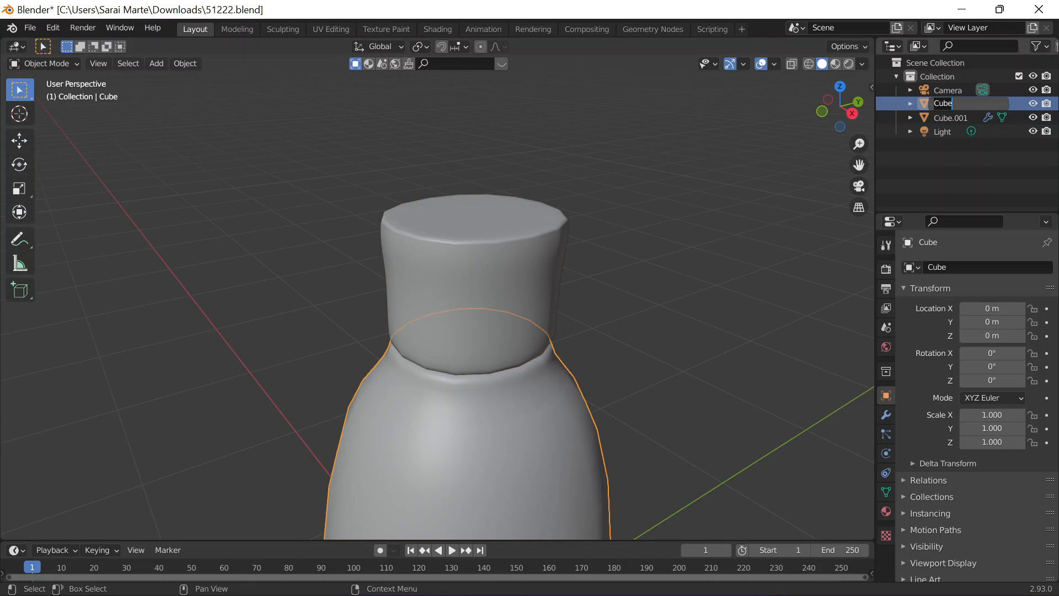
pyautogui.write('bottle')
pyautogui.press('Return')
pyautogui.doubleClick(947, 116)
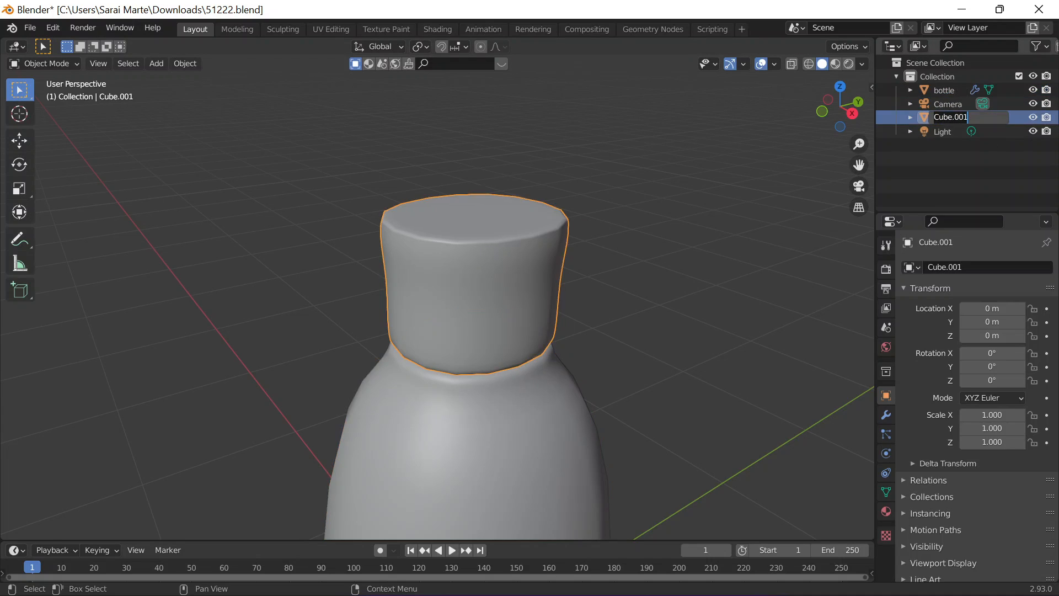
pyautogui.write('app')
pyautogui.press('Return')
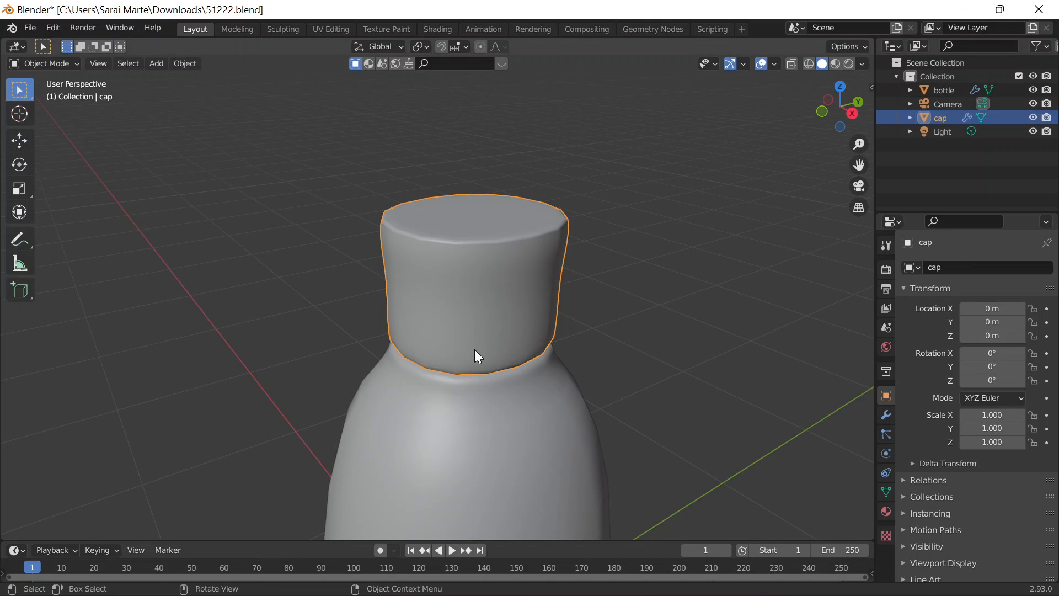
pyautogui.scroll(-7, 475, 349)
pyautogui.moveTo(474, 349); pyautogui.dragTo(598, 300, button='middle')
pyautogui.scroll(-1, 464, 355)
pyautogui.scroll(3, 486, 350)
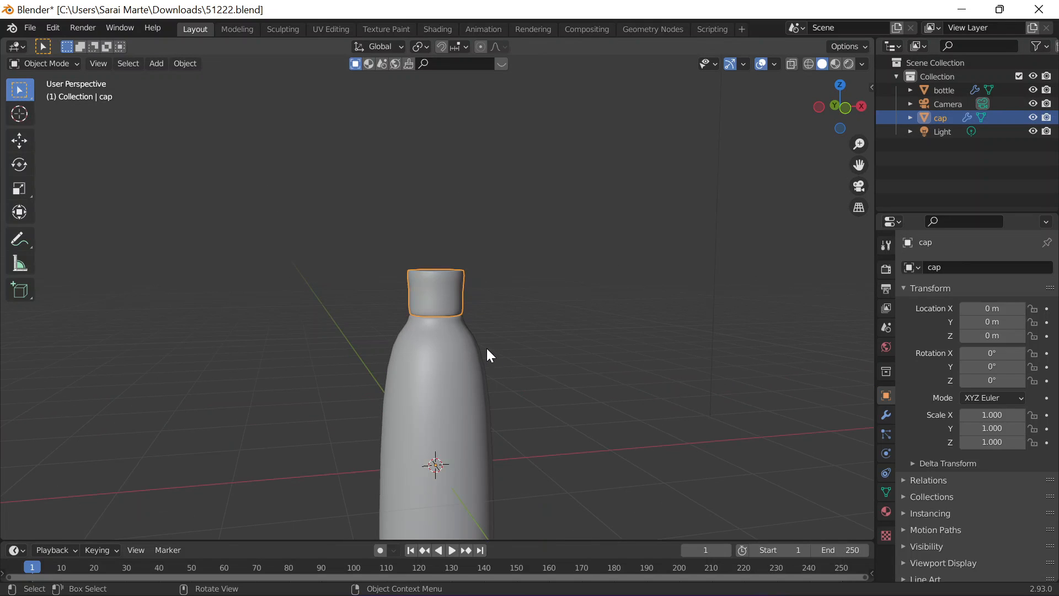
pyautogui.scroll(1, 470, 338)
pyautogui.scroll(2, 470, 338)
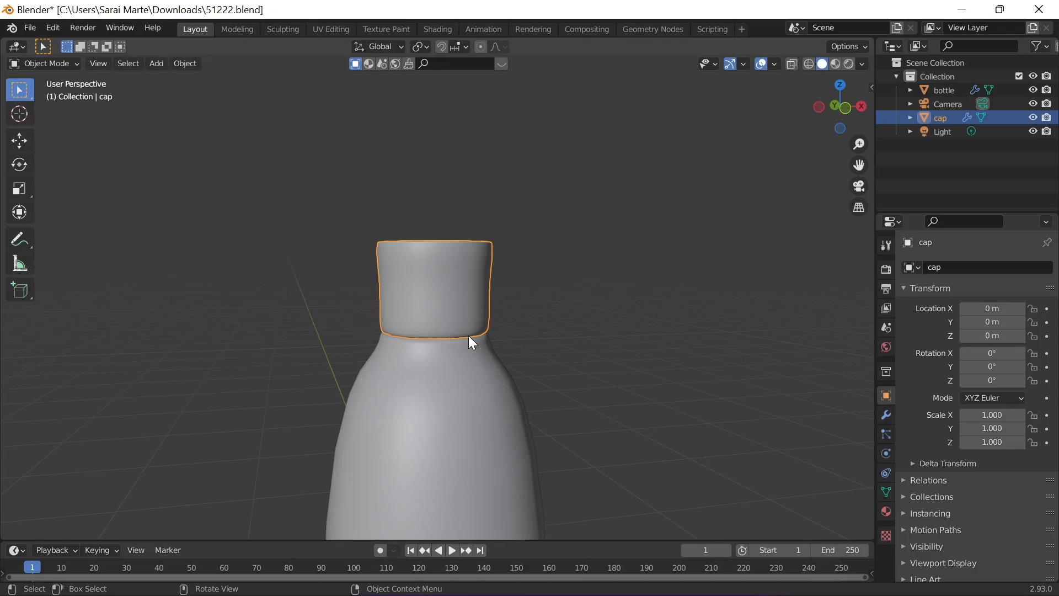
pyautogui.press('Tab')
pyautogui.press('Tab')
pyautogui.moveTo(522, 328)
pyautogui.mouseDown(button='middle')
pyautogui.moveTo(540, 360)
pyautogui.moveTo(529, 342)
pyautogui.mouseUp(button='middle')
# Step: In front view, edit the cap mesh and add a horizontal loop cut around the middle of its lowest tall section
pyautogui.press('Tab')
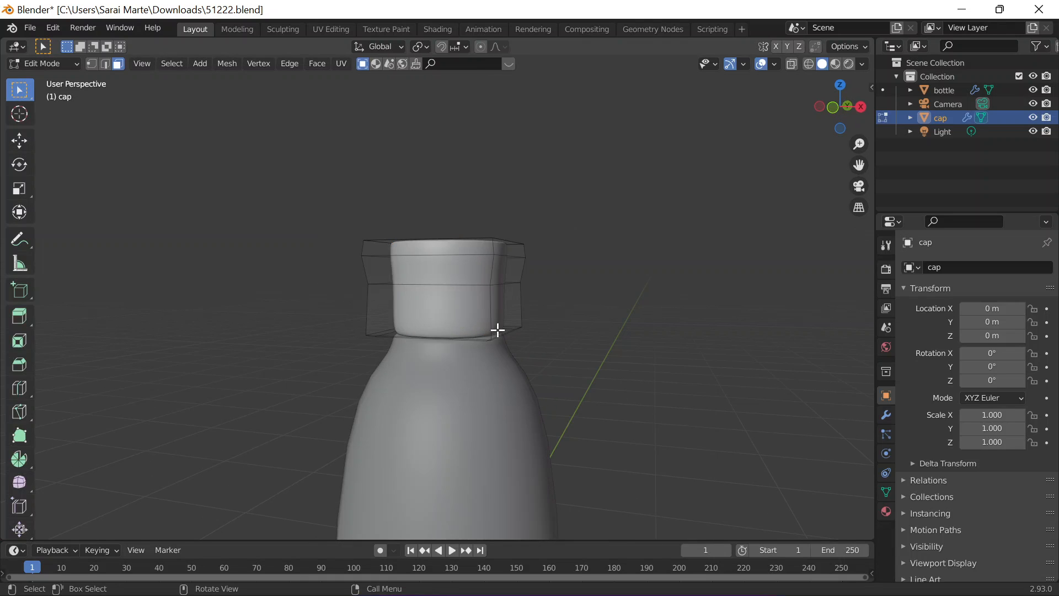
pyautogui.scroll(4, 497, 329)
pyautogui.press('`')
pyautogui.click(468, 349)
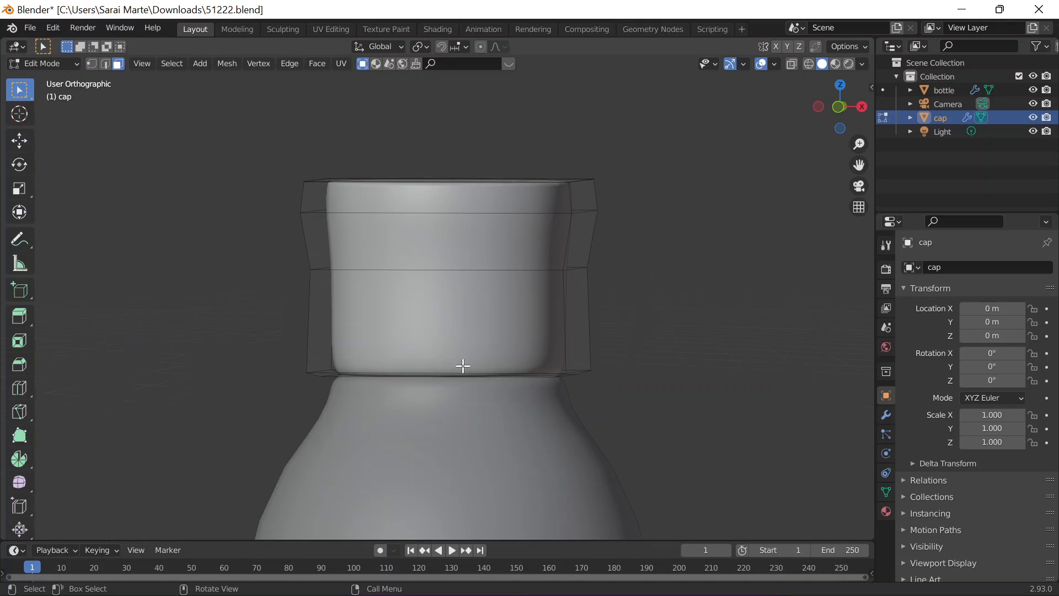
pyautogui.hotkey('ctrl', 'r')
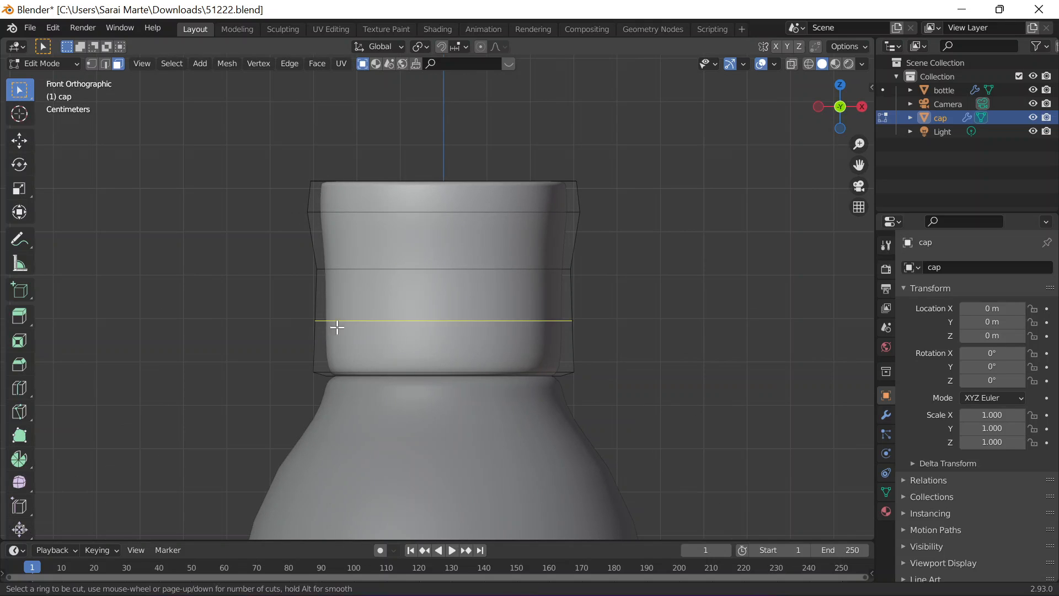
pyautogui.click(312, 332)
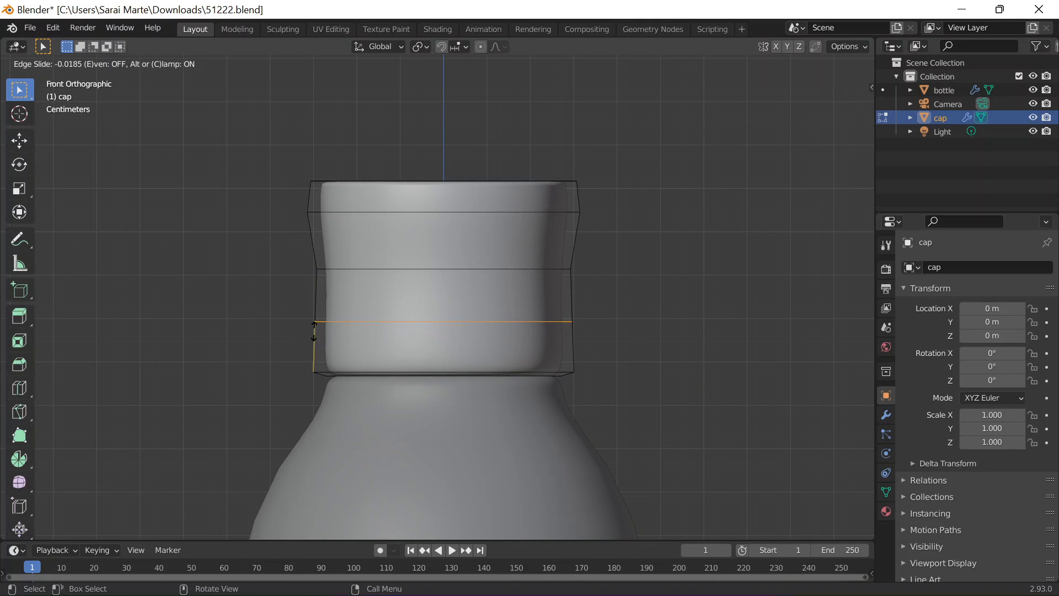
pyautogui.click(312, 327)
# Step: Turn on X-ray display and select only the ring of side faces below the cap's new loop
pyautogui.press('3')
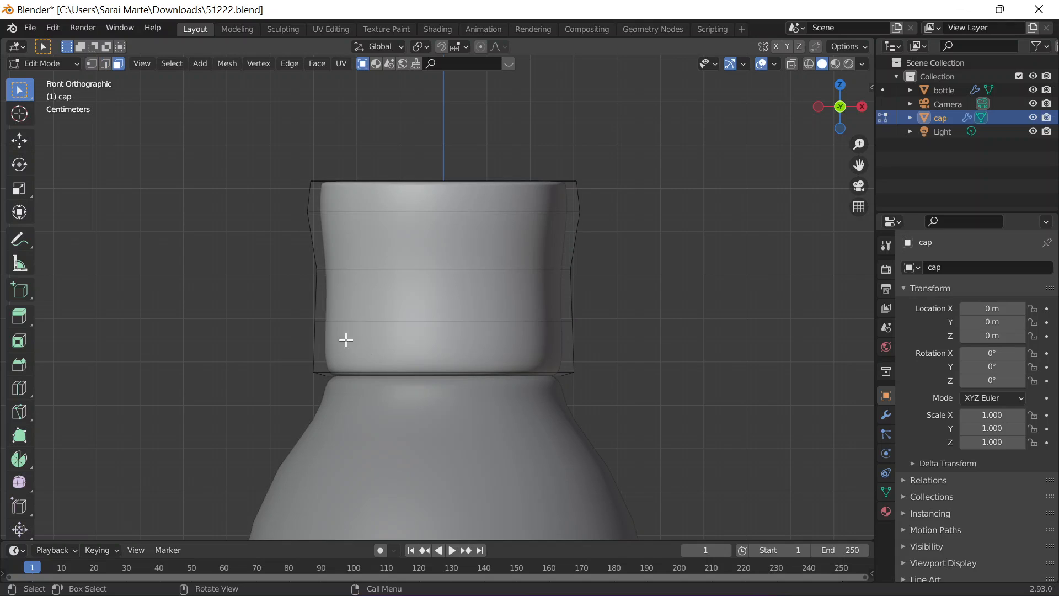
pyautogui.moveTo(276, 318); pyautogui.dragTo(589, 367)
pyautogui.hotkey('alt', 'z')
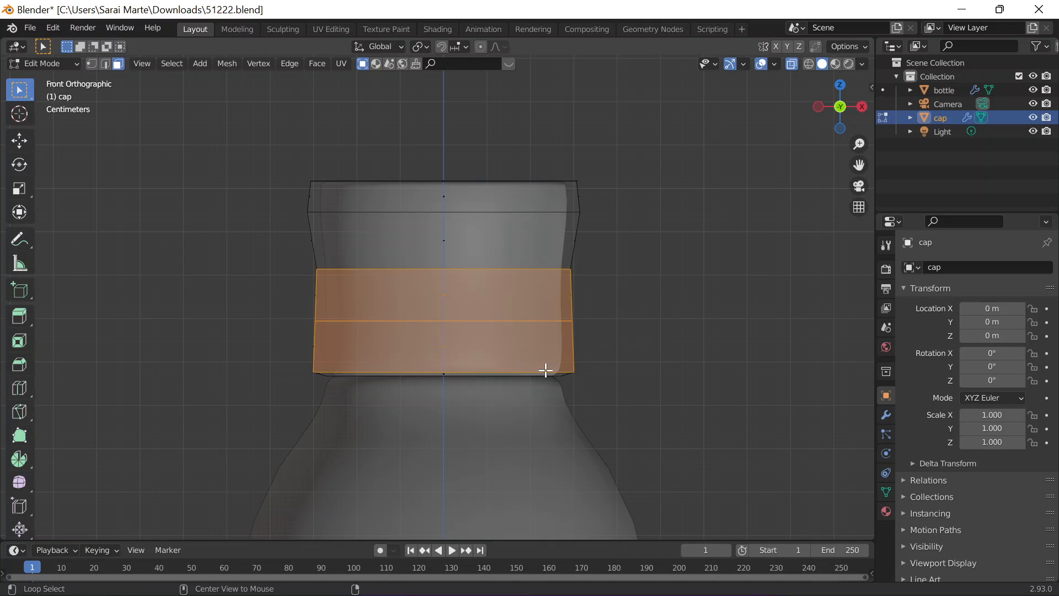
pyautogui.click(243, 306)
pyautogui.click(318, 327)
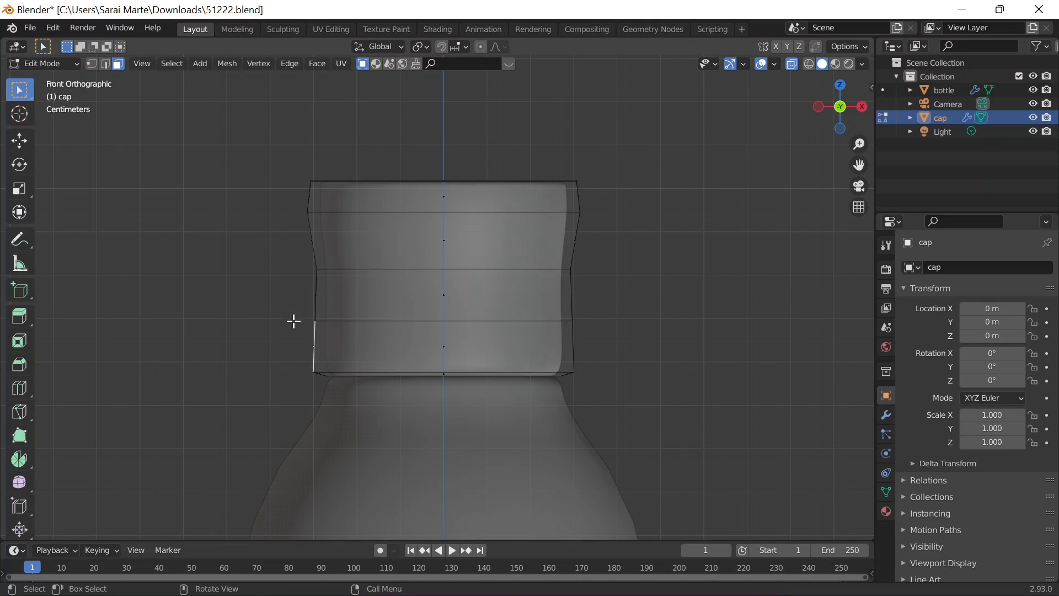
pyautogui.moveTo(291, 320); pyautogui.dragTo(632, 378)
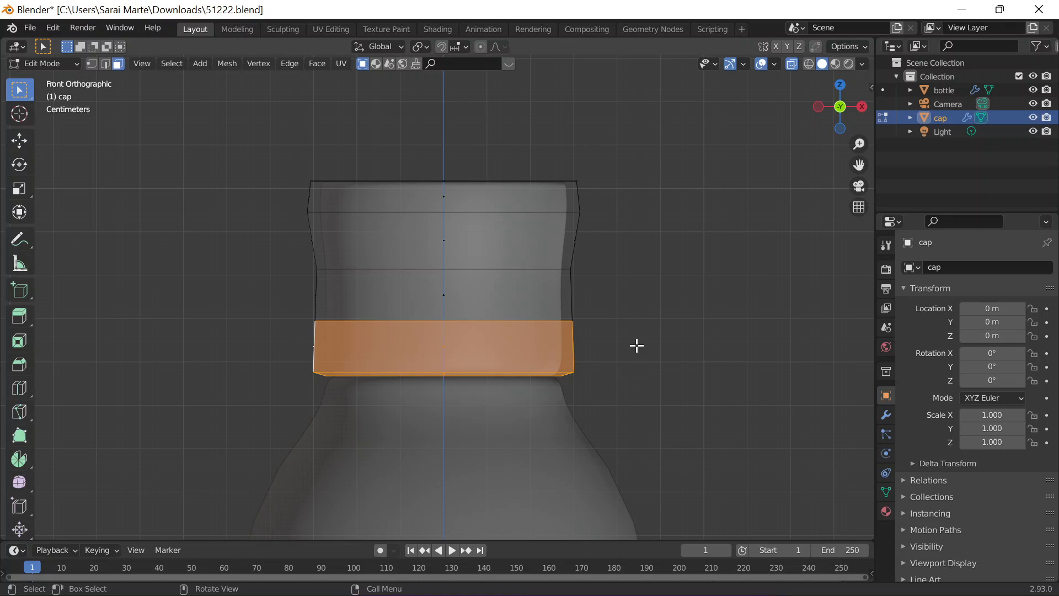
pyautogui.click(297, 359)
pyautogui.moveTo(298, 323); pyautogui.dragTo(664, 370)
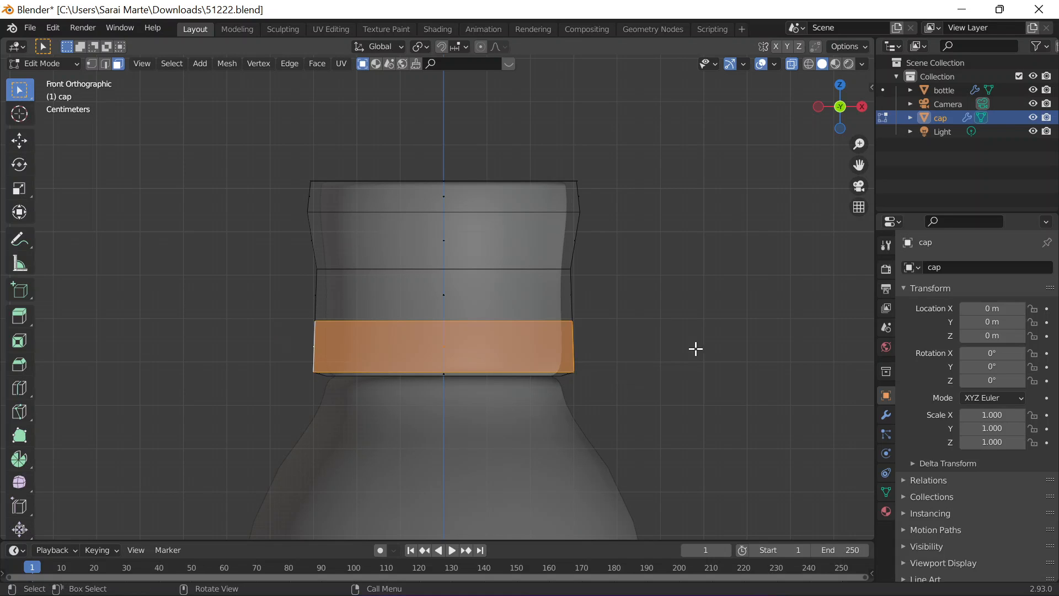
pyautogui.moveTo(695, 348); pyautogui.dragTo(546, 392, button='middle')
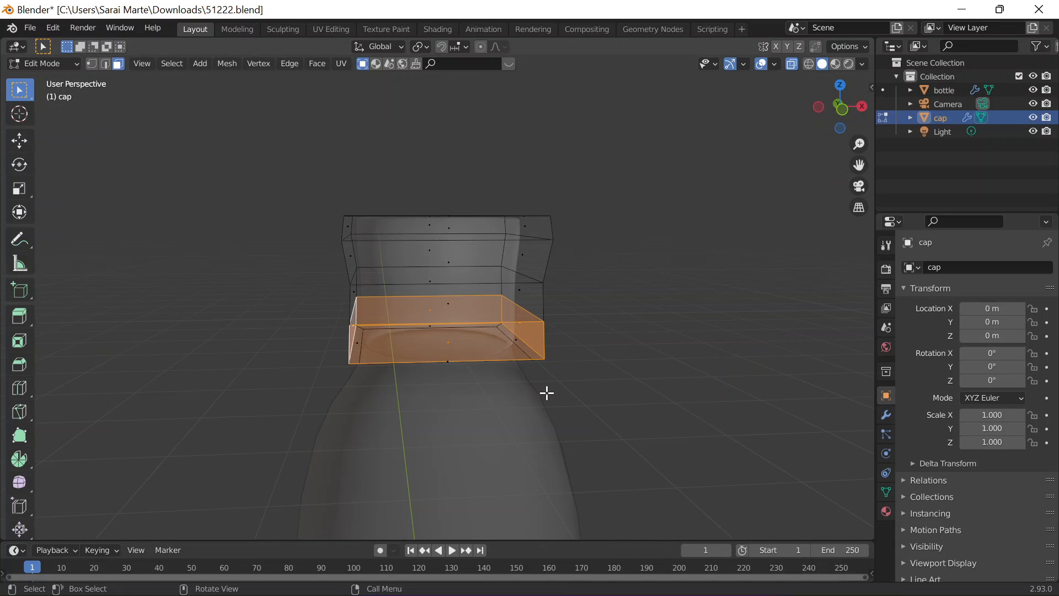
# Step: Try to separate the cap's selected ring of lowest side faces by material
pyautogui.moveTo(662, 350); pyautogui.dragTo(734, 348, button='middle')
pyautogui.press('p')
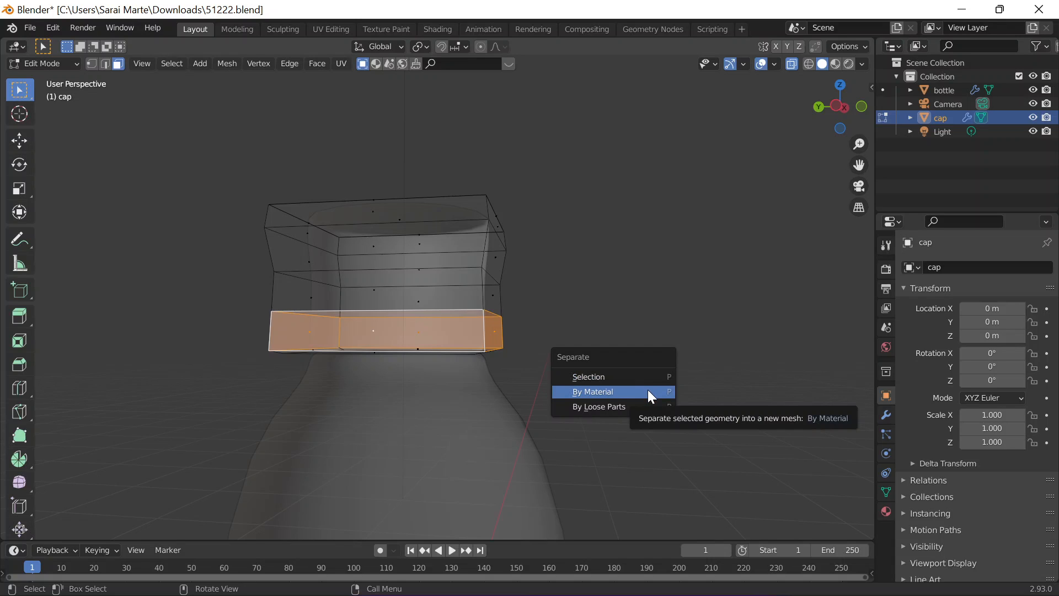
pyautogui.click(648, 391)
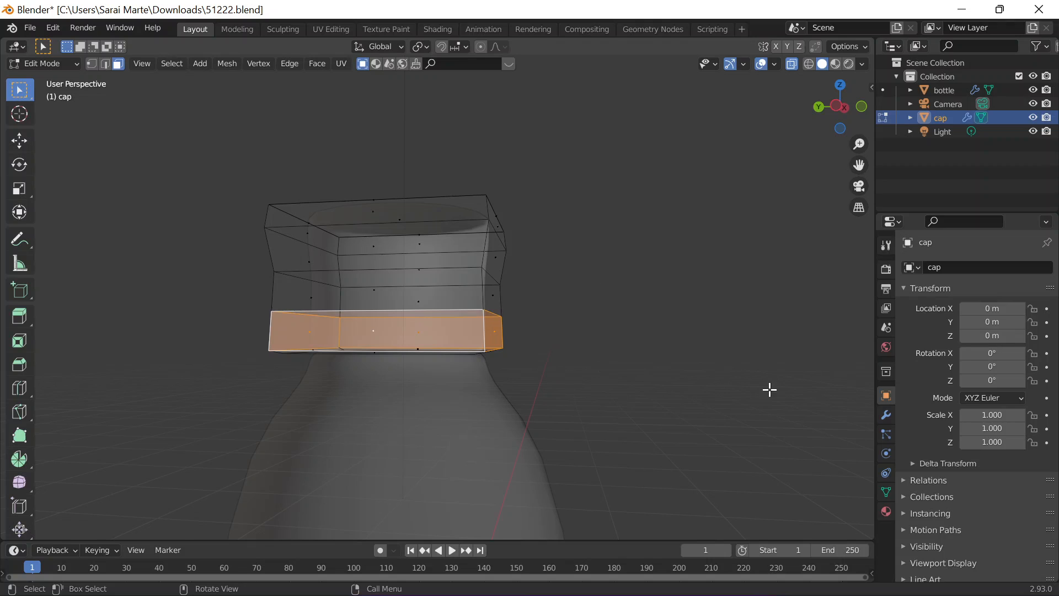
# Step: Brighten the base color of the cap's material to white
pyautogui.click(886, 512)
pyautogui.scroll(-5, 962, 379)
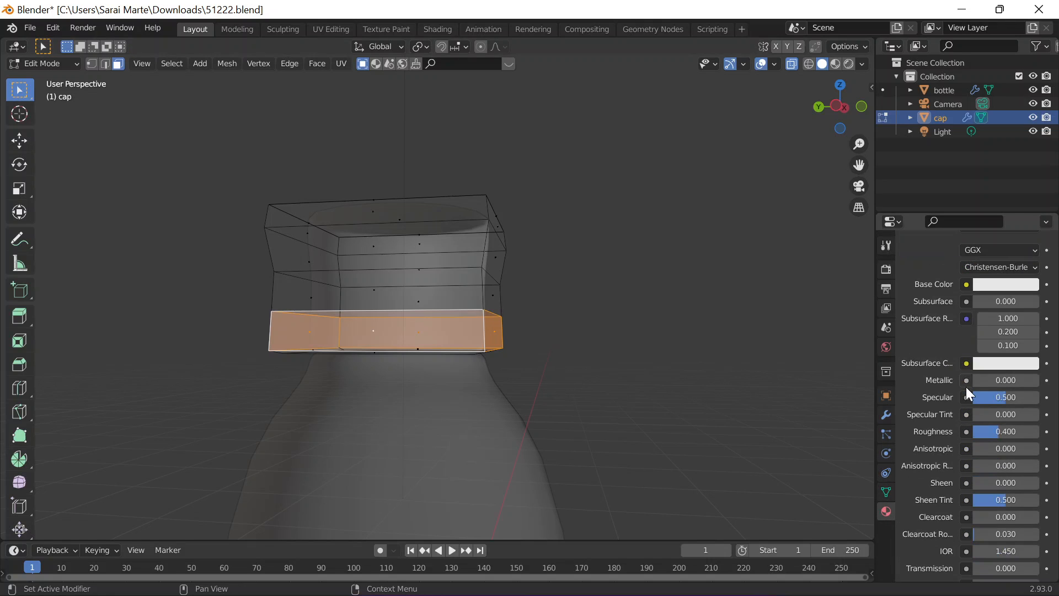
pyautogui.scroll(2, 995, 337)
pyautogui.click(989, 349)
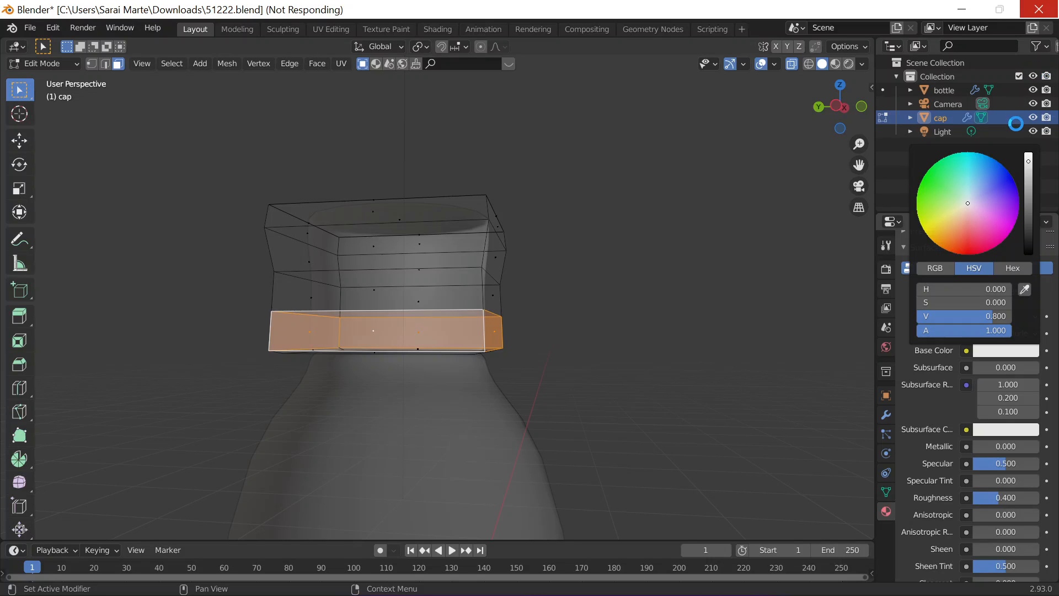
pyautogui.click(1028, 157)
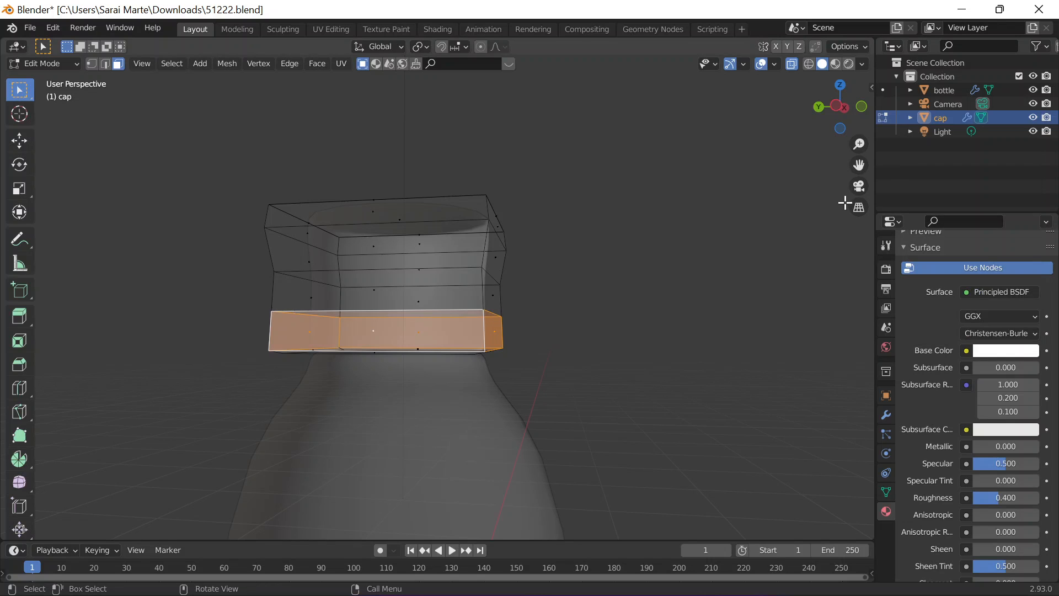
# Step: Start the Shortcut VUr input display in the viewport
pyautogui.press('n')
pyautogui.click(868, 146)
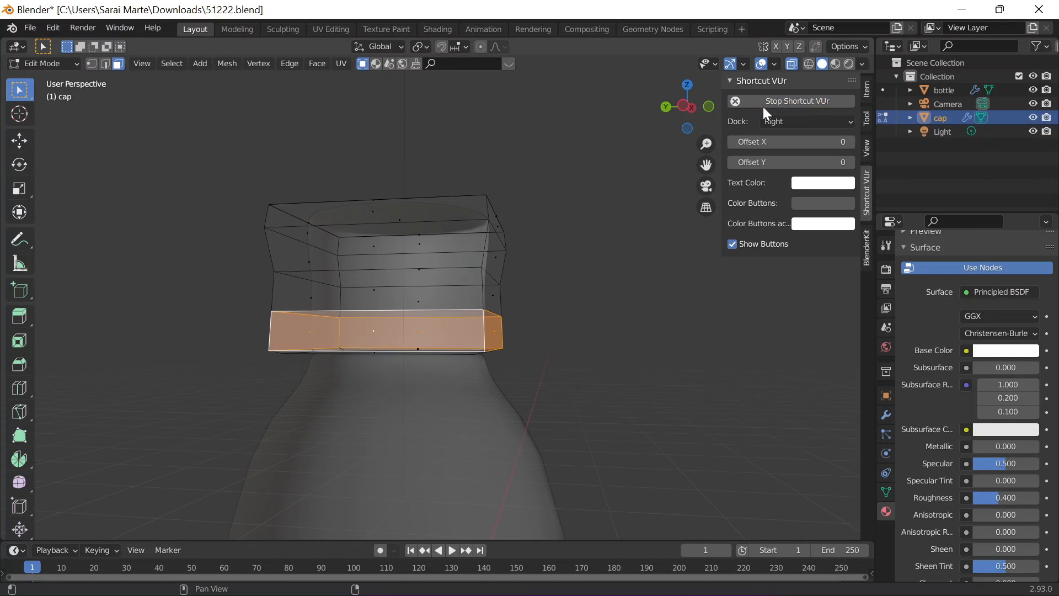
pyautogui.press('n')
# Step: Set the material's base color to black, view it in Material Preview shading, and return to Object Mode
pyautogui.click(1026, 354)
pyautogui.moveTo(1031, 209); pyautogui.dragTo(1032, 255)
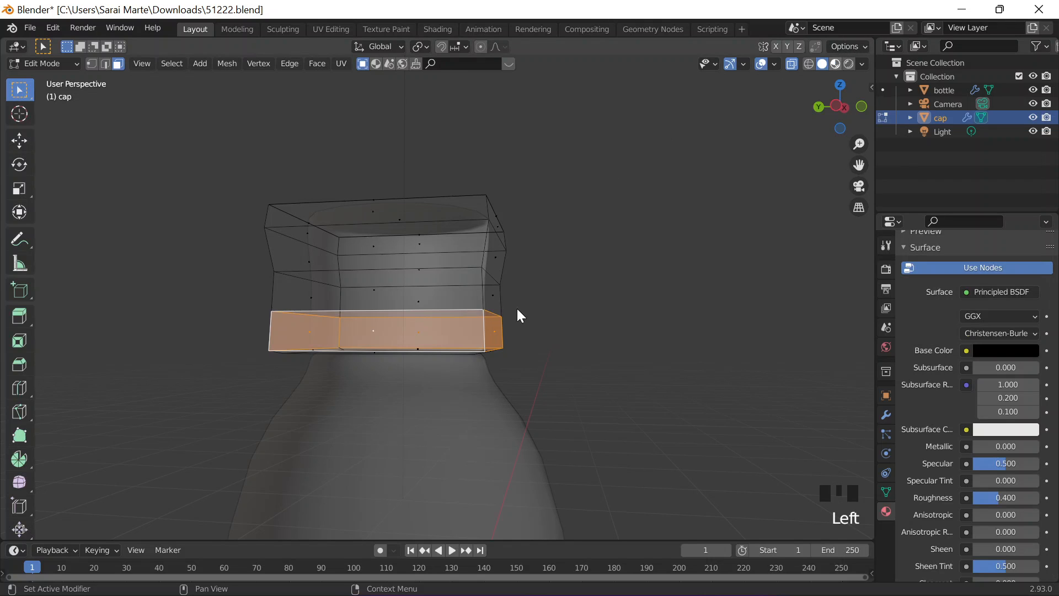
pyautogui.click(836, 63)
pyautogui.scroll(-4, 565, 286)
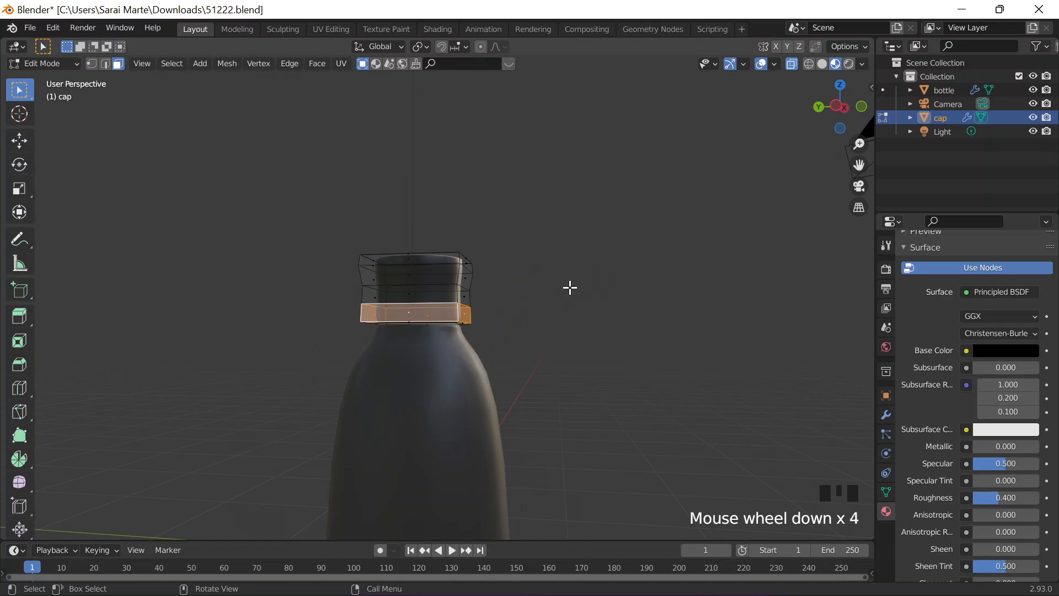
pyautogui.scroll(-4, 570, 287)
pyautogui.doubleClick(572, 285)
pyautogui.press('Tab')
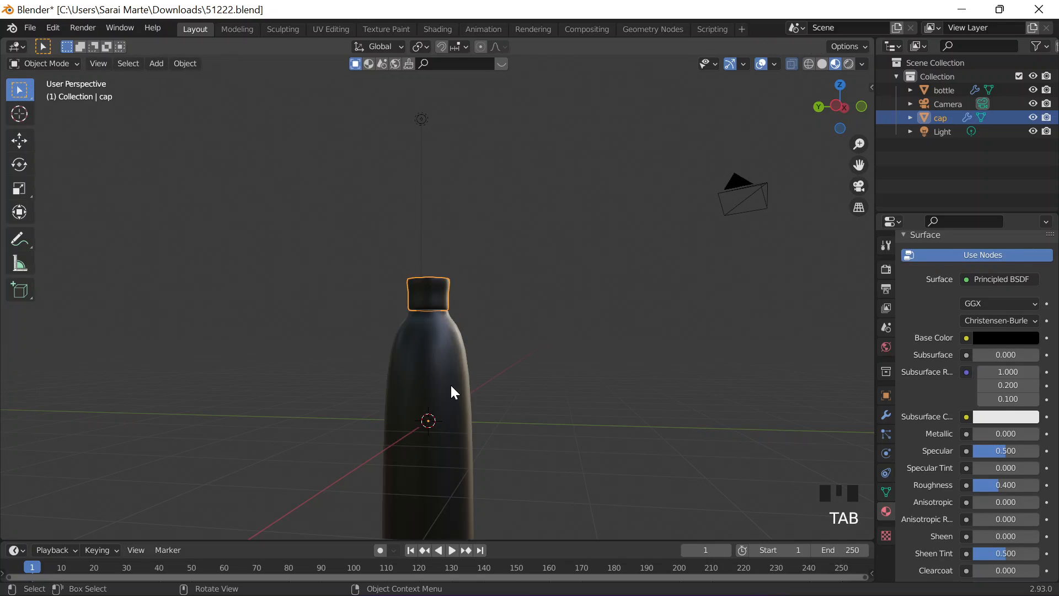
# Step: Select the bottle body and make its material single-user
pyautogui.click(450, 381)
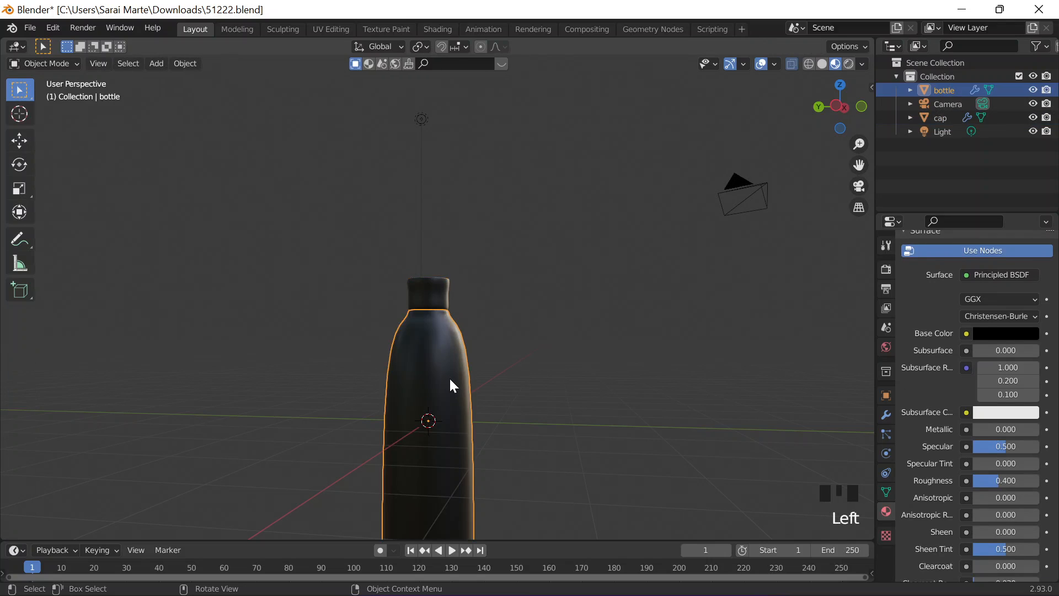
pyautogui.click(187, 63)
pyautogui.moveTo(224, 277)
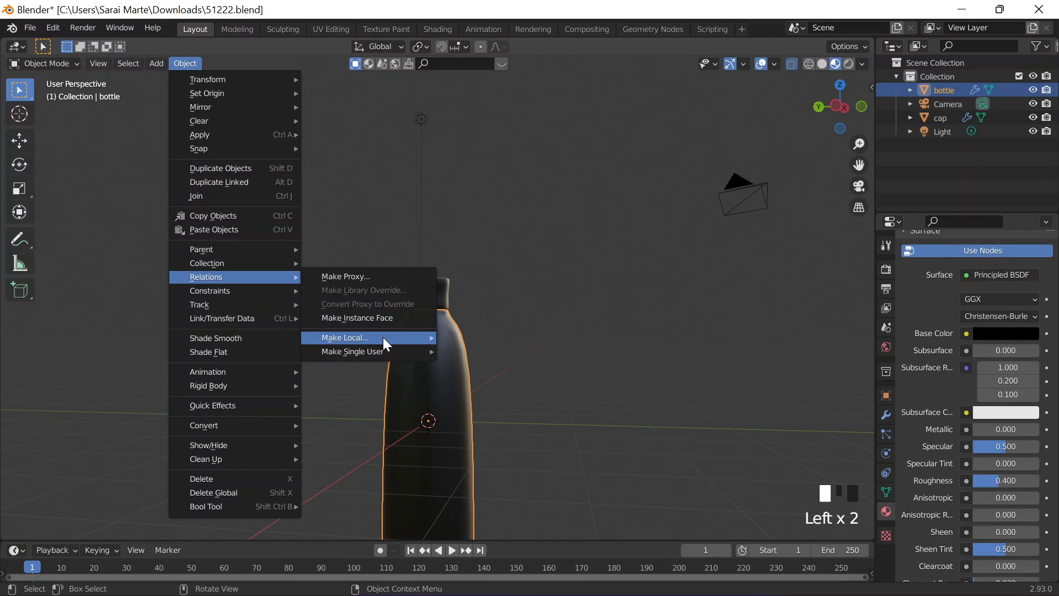
pyautogui.moveTo(382, 350)
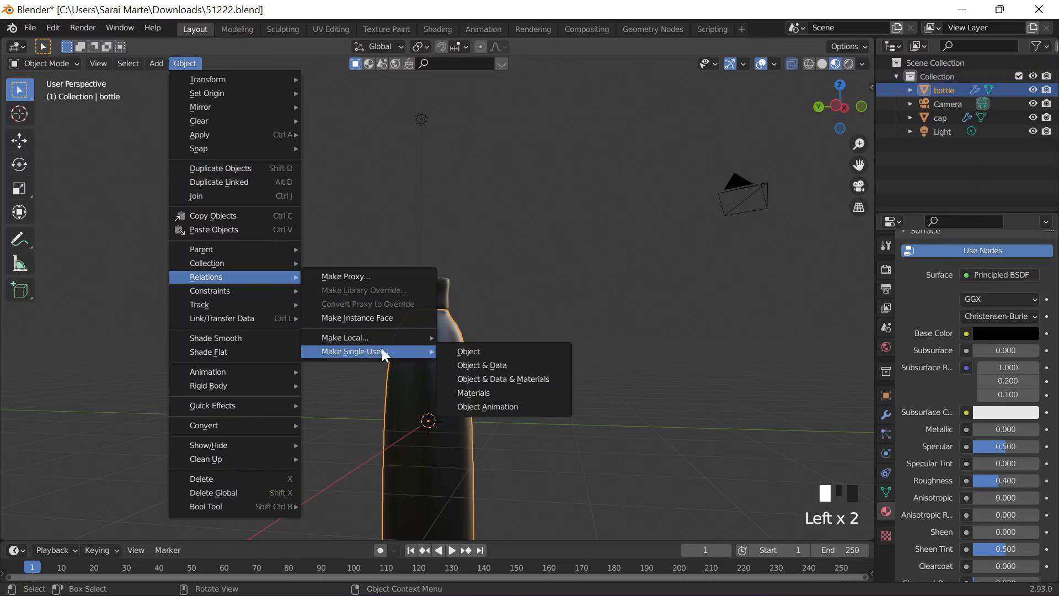
pyautogui.click(513, 389)
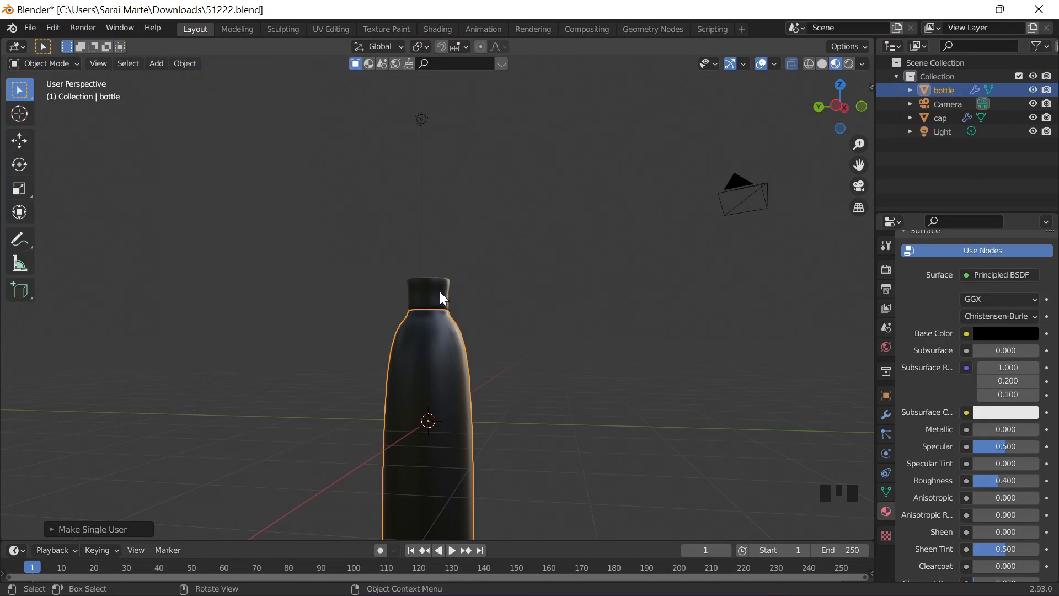
# Step: Try selecting the cap's lowest ring of side faces in Edit Mode, clear the selection and return to Object Mode
pyautogui.click(437, 300)
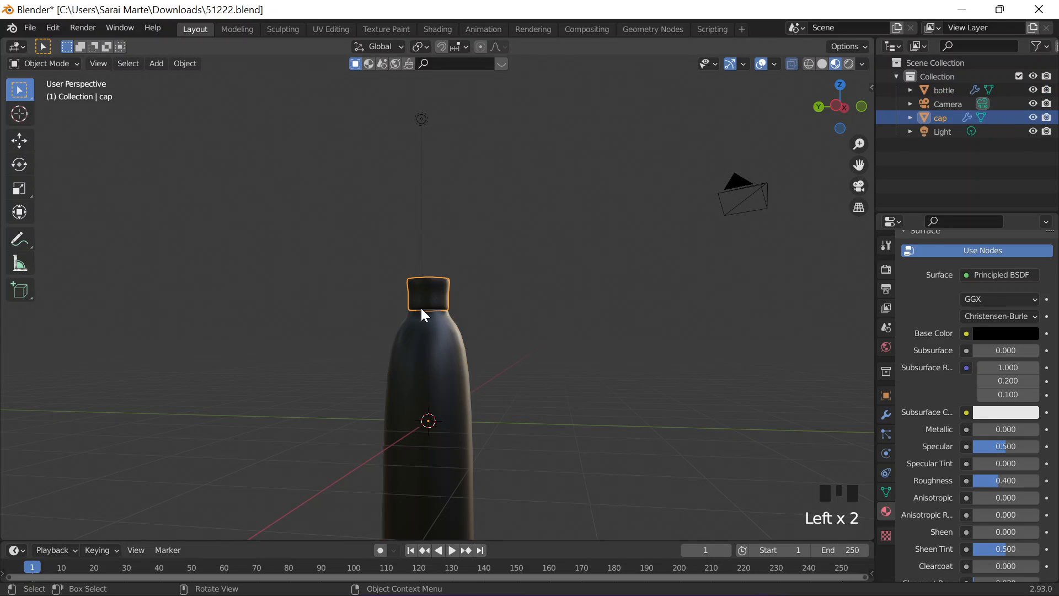
pyautogui.press('Tab')
pyautogui.scroll(4, 437, 299)
pyautogui.scroll(4, 455, 335)
pyautogui.press('3')
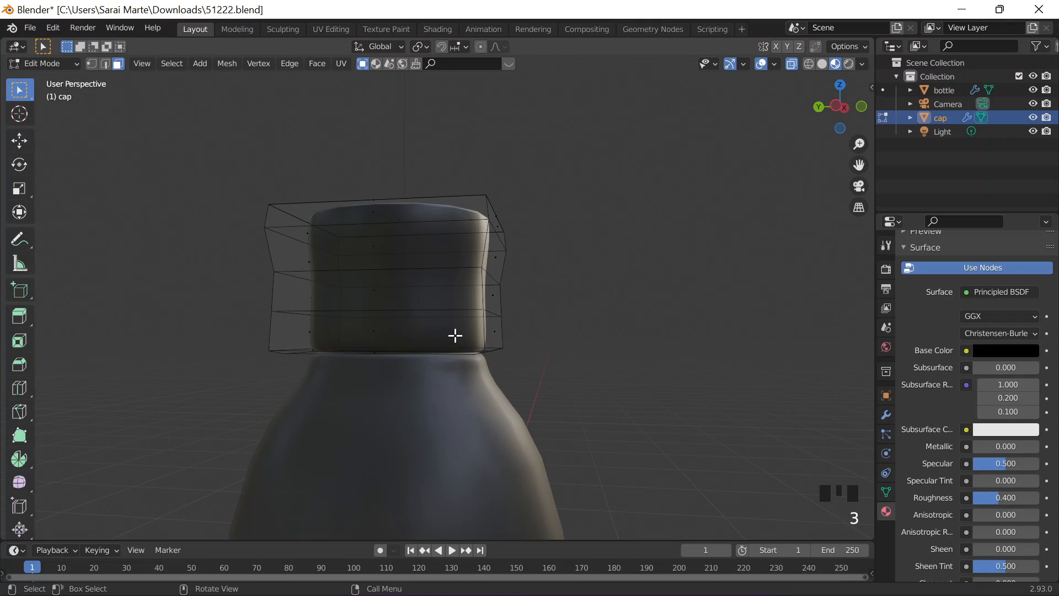
pyautogui.click(459, 333)
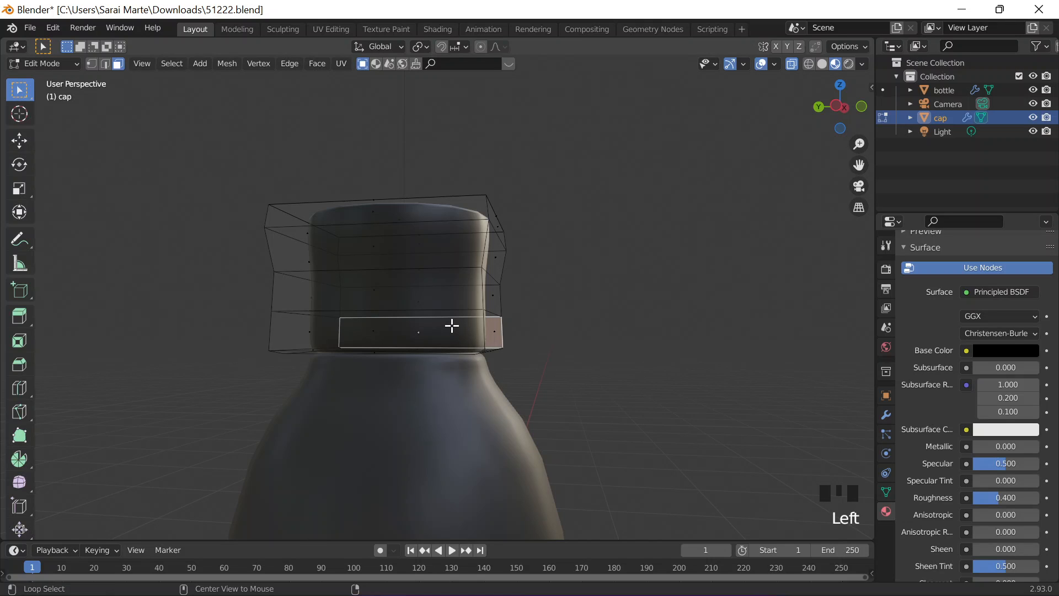
pyautogui.click(452, 325)
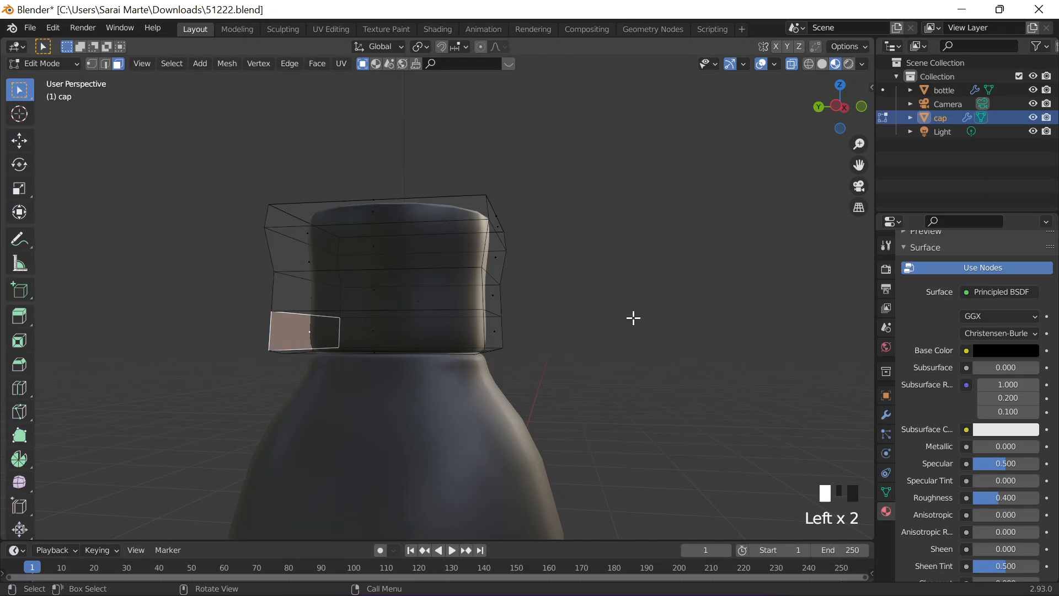
pyautogui.keyDown('alt'); pyautogui.click(389, 332); pyautogui.keyUp('alt')
pyautogui.middleClick(694, 296)
pyautogui.scroll(-3, 694, 298)
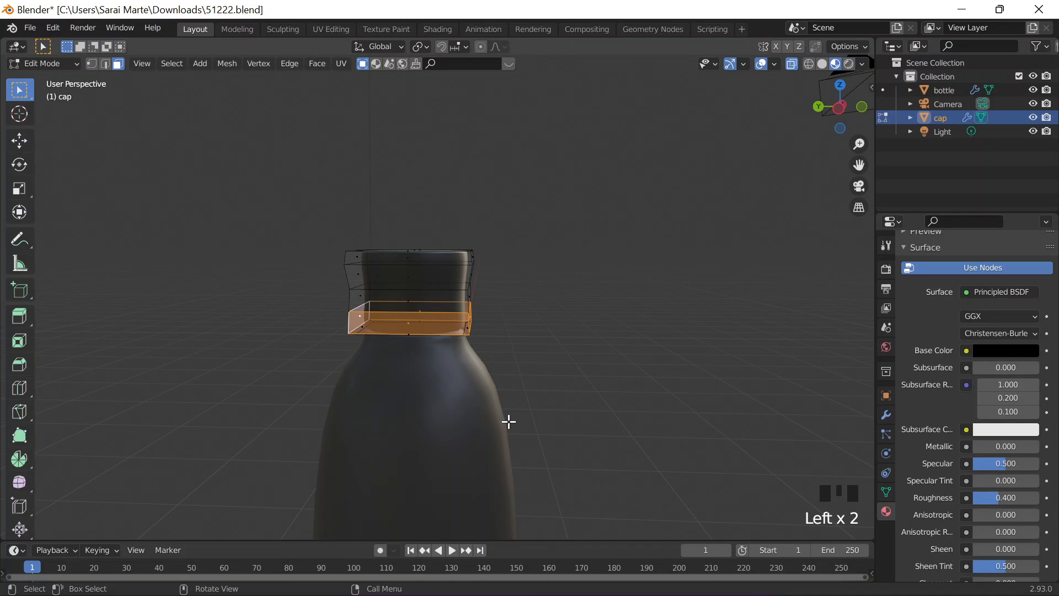
pyautogui.doubleClick(509, 422)
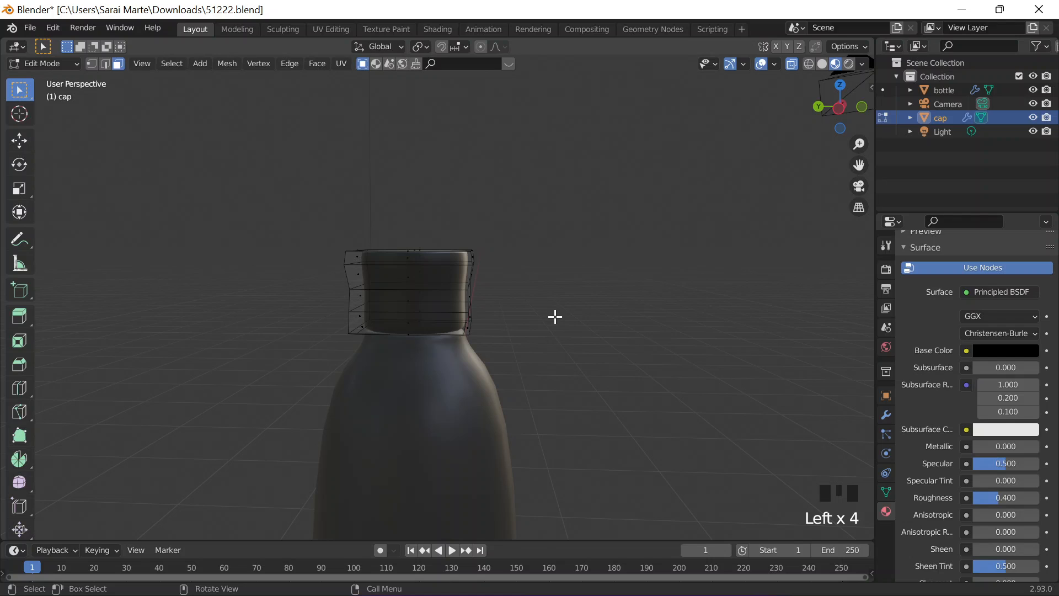
pyautogui.scroll(-2, 454, 355)
pyautogui.press('Tab')
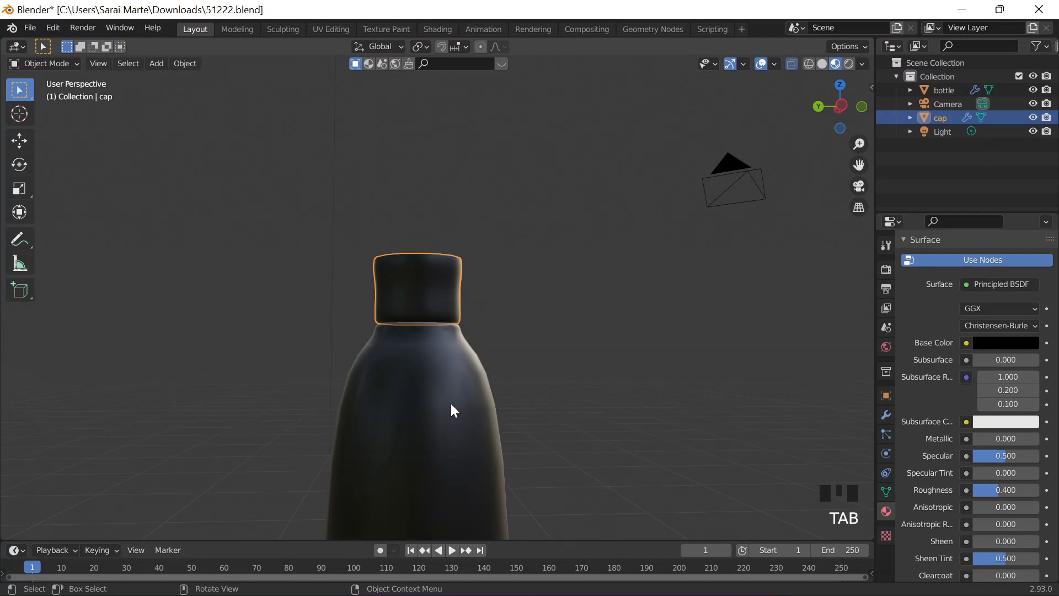
# Step: Change the base color of the bottle's material and of the cap's material to near white
pyautogui.click(451, 411)
pyautogui.click(1006, 333)
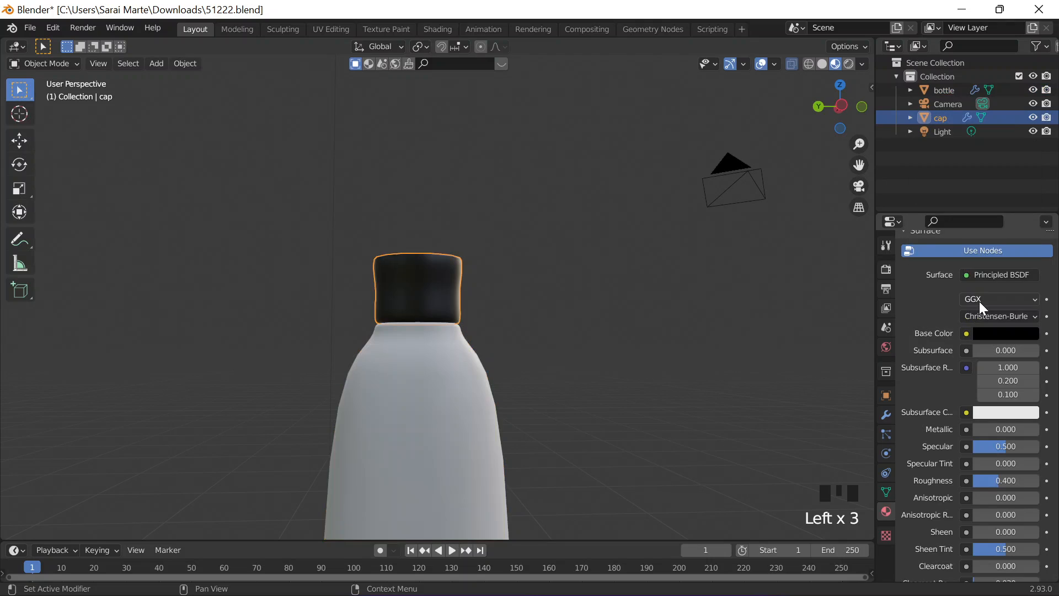
pyautogui.click(1006, 333)
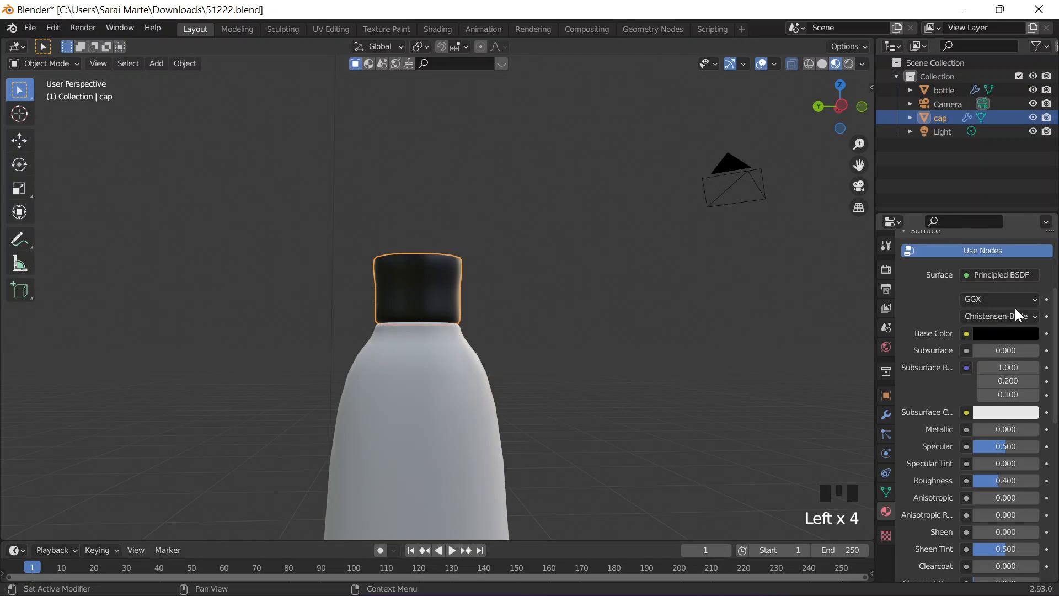
# Step: Edit the cap mesh and select the whole ring of its lowest side faces
pyautogui.press('Tab')
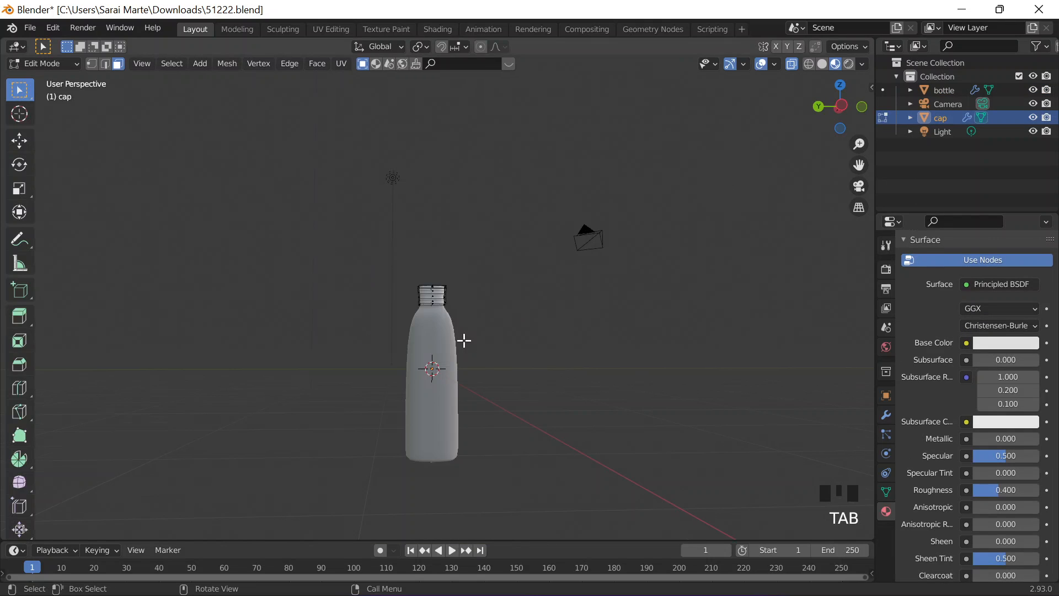
pyautogui.scroll(9, 411, 319)
pyautogui.click(412, 320)
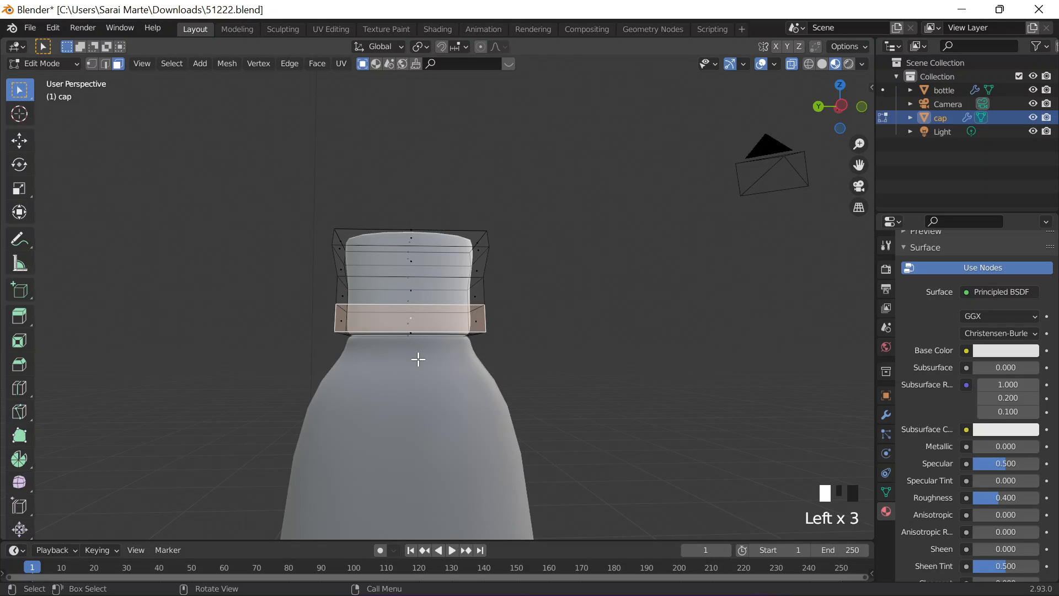
pyautogui.scroll(5, 537, 339)
pyautogui.keyDown('alt'); pyautogui.click(539, 346); pyautogui.keyUp('alt')
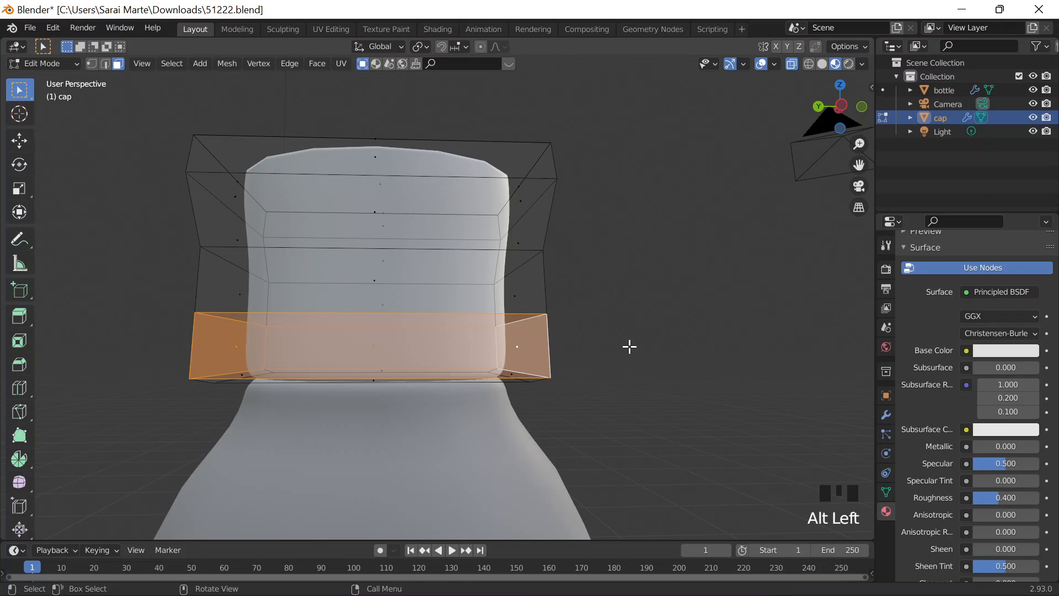
# Step: Separate the selected ring of faces into its own object and return to Object Mode
pyautogui.press('p')
pyautogui.press('p')
pyautogui.click(588, 331)
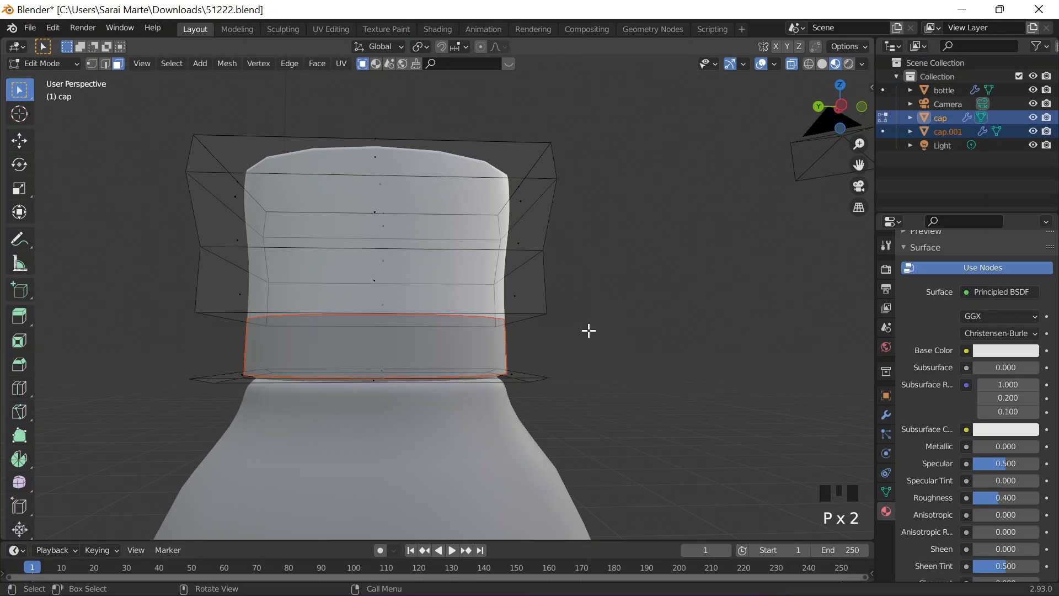
pyautogui.press('Tab')
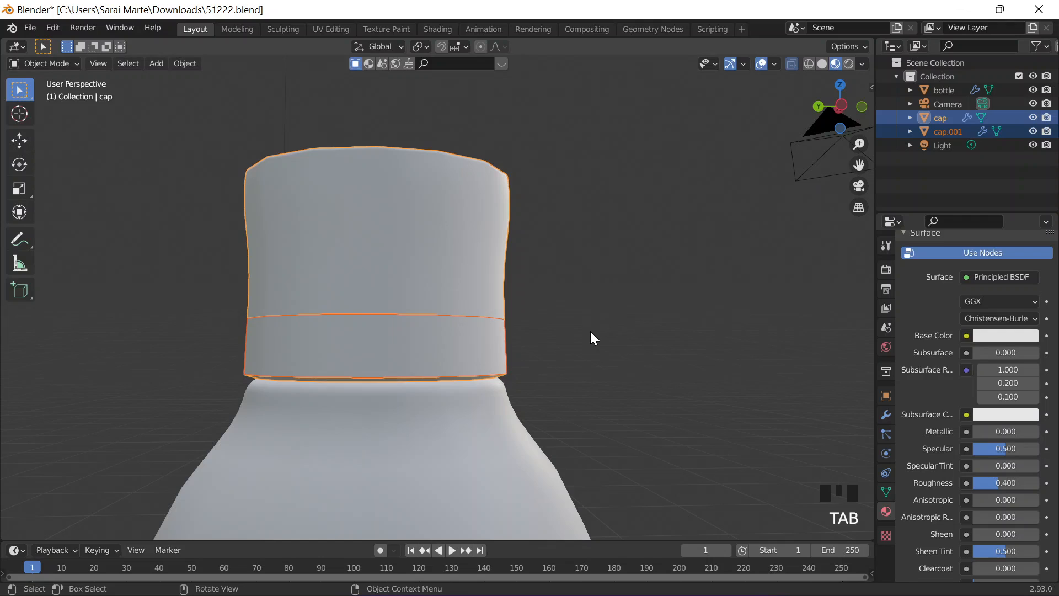
# Step: Make the separated ring's material single-user and set its base color to black
pyautogui.click(184, 62)
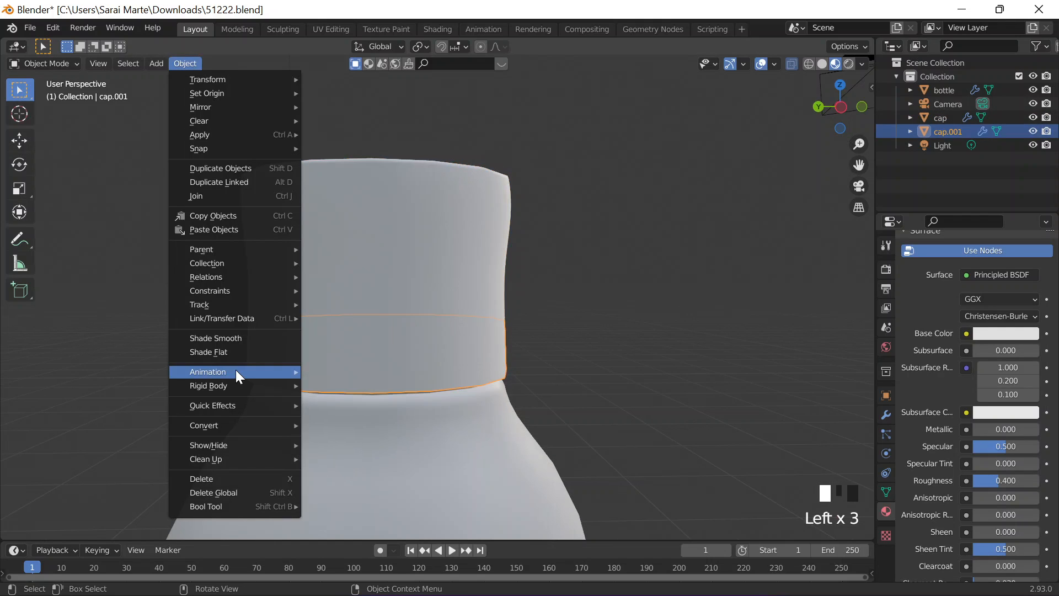
pyautogui.moveTo(232, 277)
pyautogui.moveTo(387, 351)
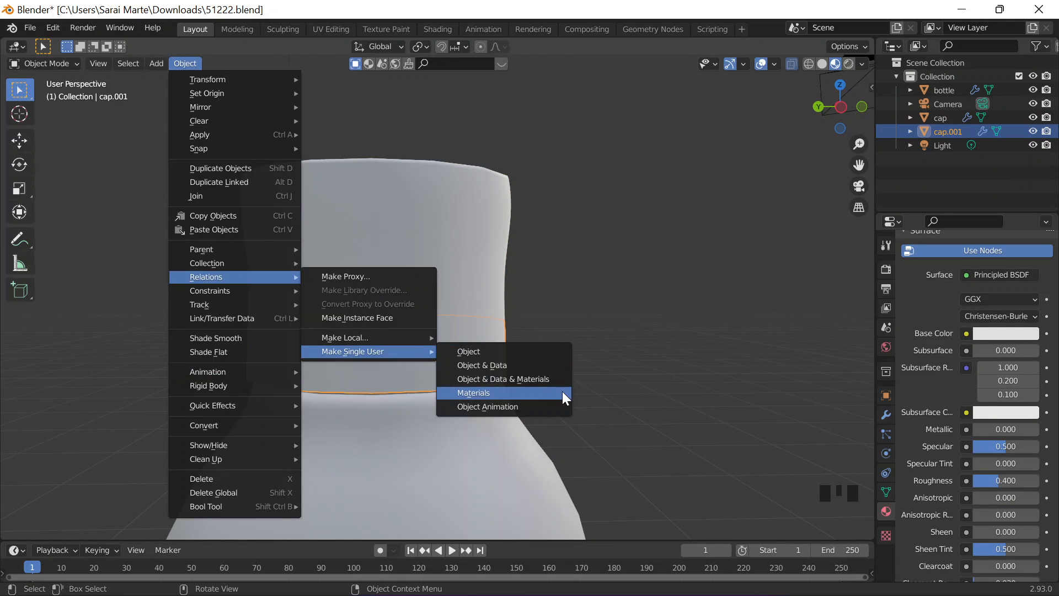
pyautogui.click(479, 392)
pyautogui.click(1006, 333)
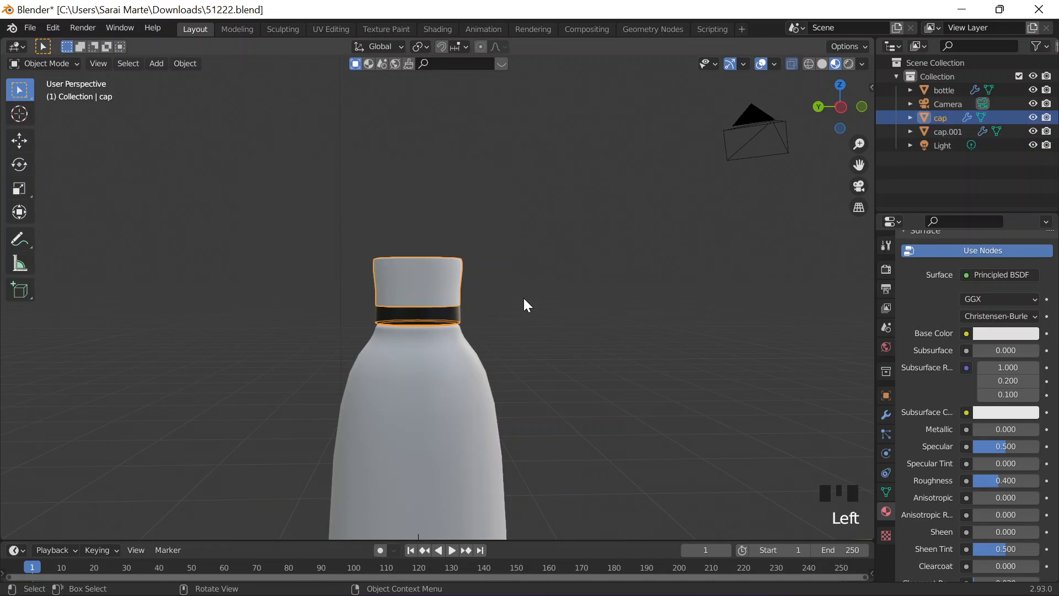
pyautogui.scroll(-6, 524, 300)
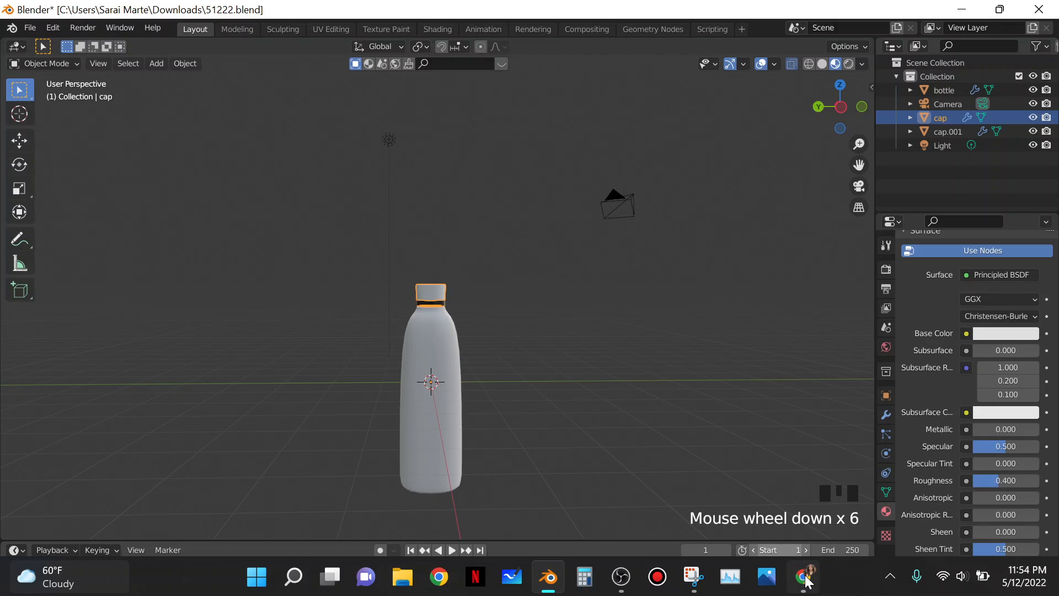
# Step: Switch to Chrome and search Google for "coloors" in a new tab
pyautogui.click(805, 577)
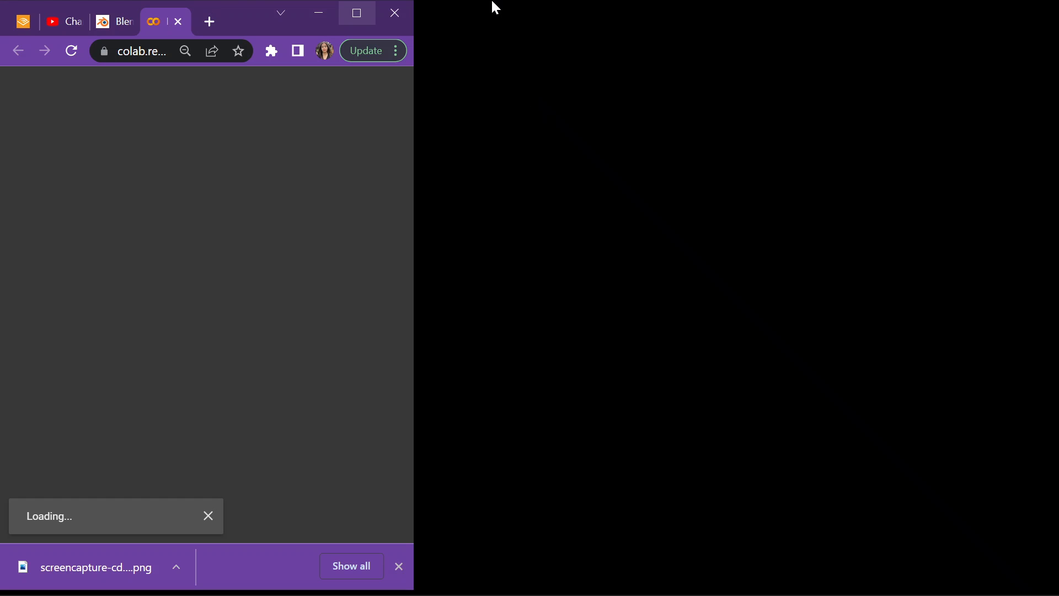
pyautogui.hotkey('ctrl', 't')
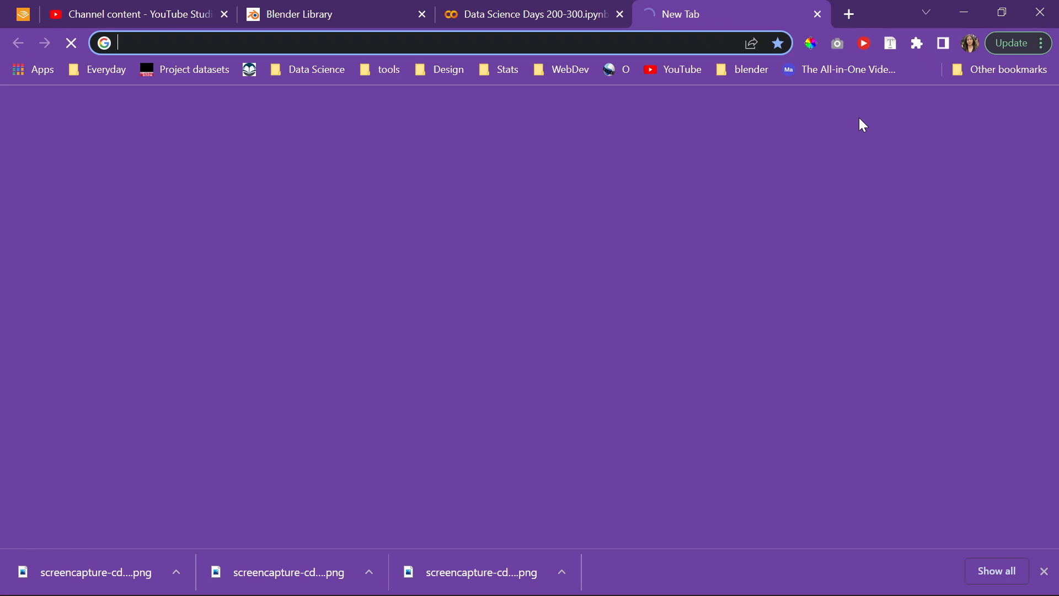
pyautogui.write('coloor')
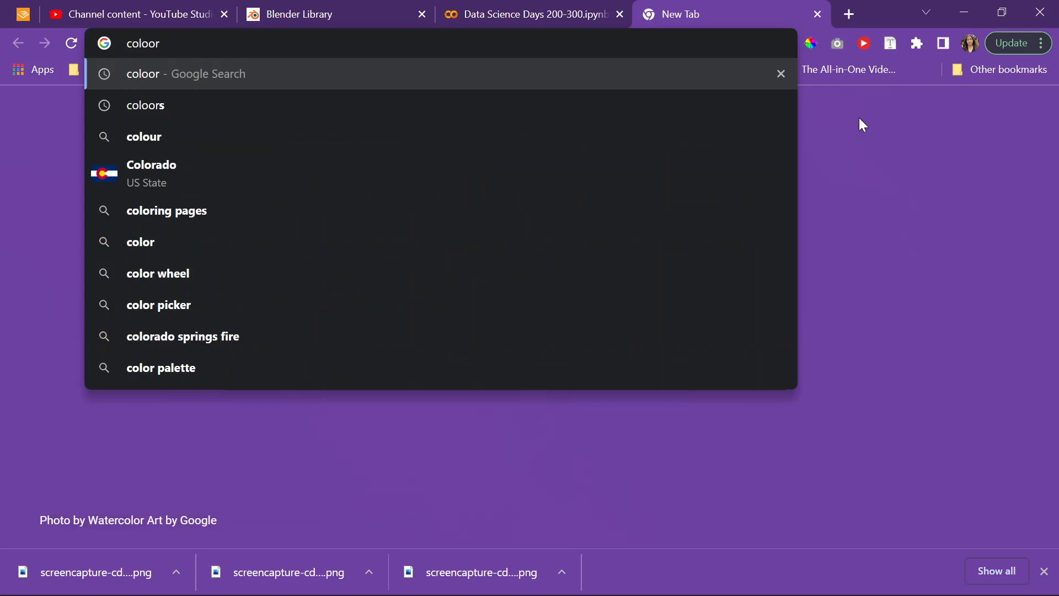
pyautogui.write('s')
pyautogui.press('Return')
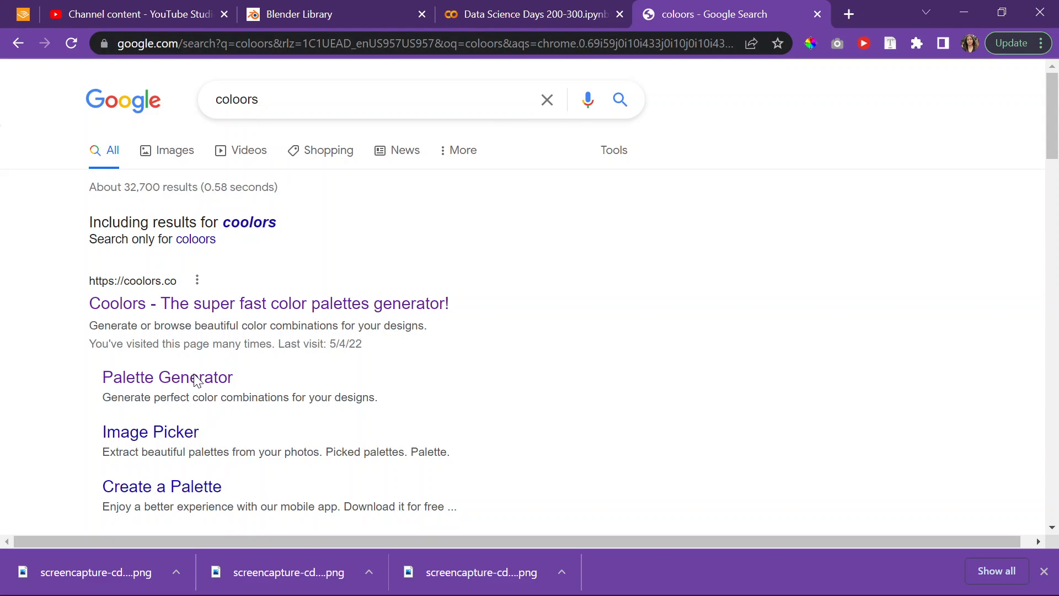
# Step: Open the Coolors palette generator from the search results and dismiss the downloads bar and the affiliate pop-up
pyautogui.click(196, 380)
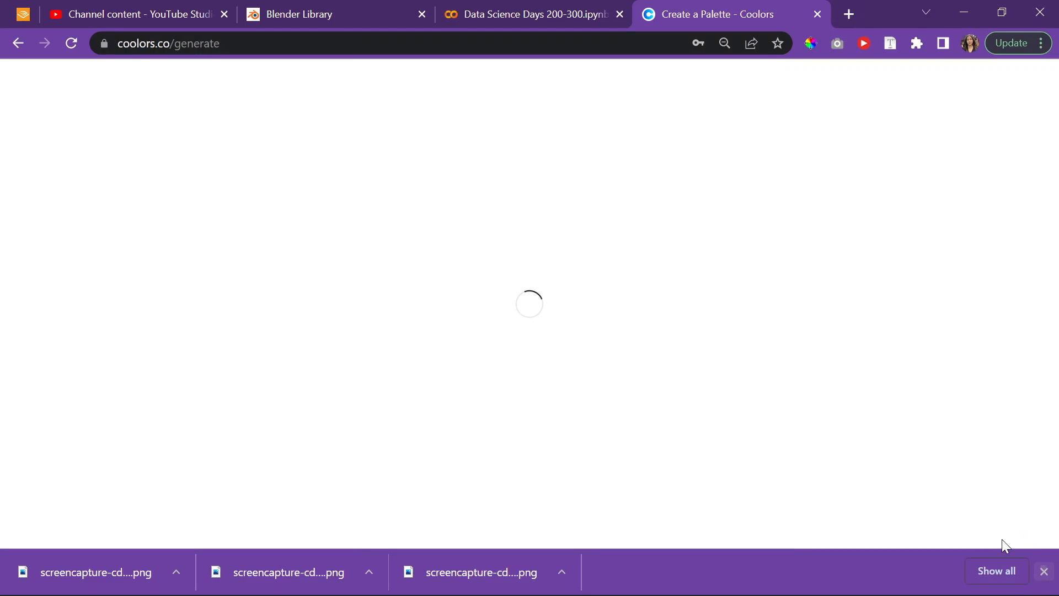
pyautogui.click(1044, 571)
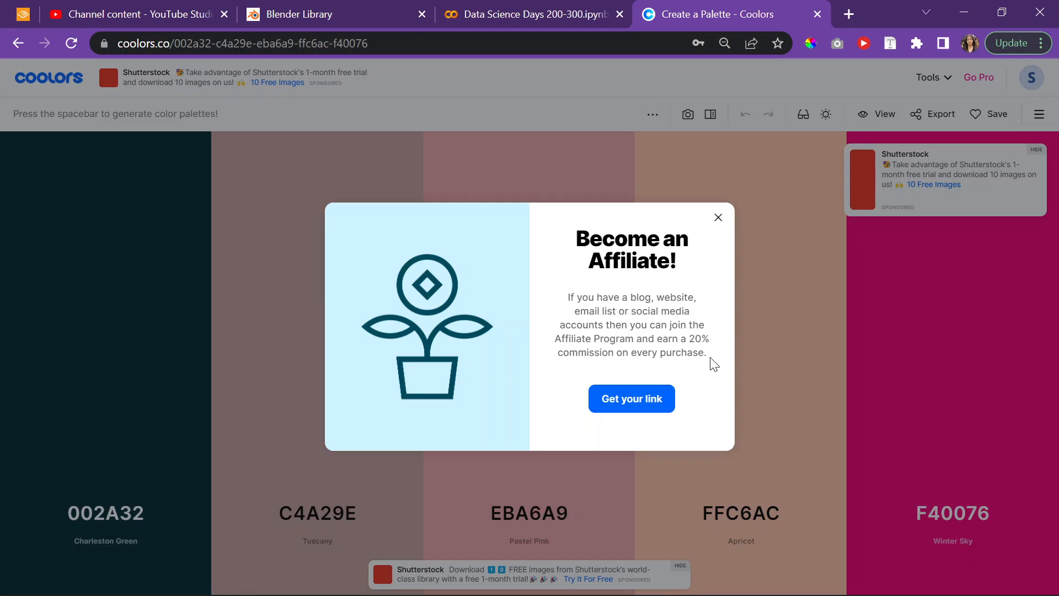
pyautogui.click(716, 216)
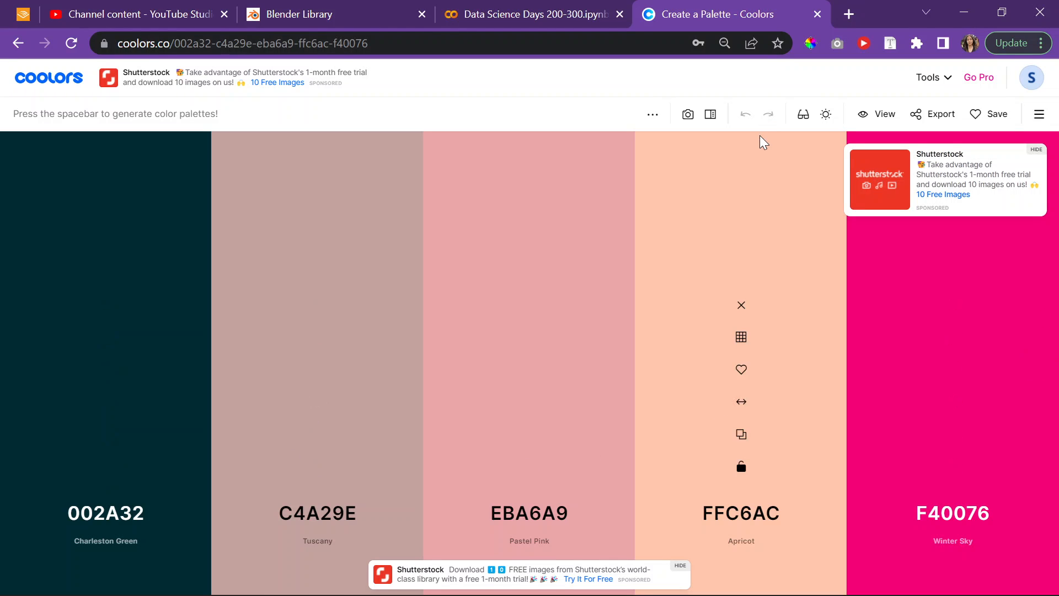
# Step: Generate new random palettes in Coolors and copy the Burnt Sienna color code DE6E4B
pyautogui.press('space')
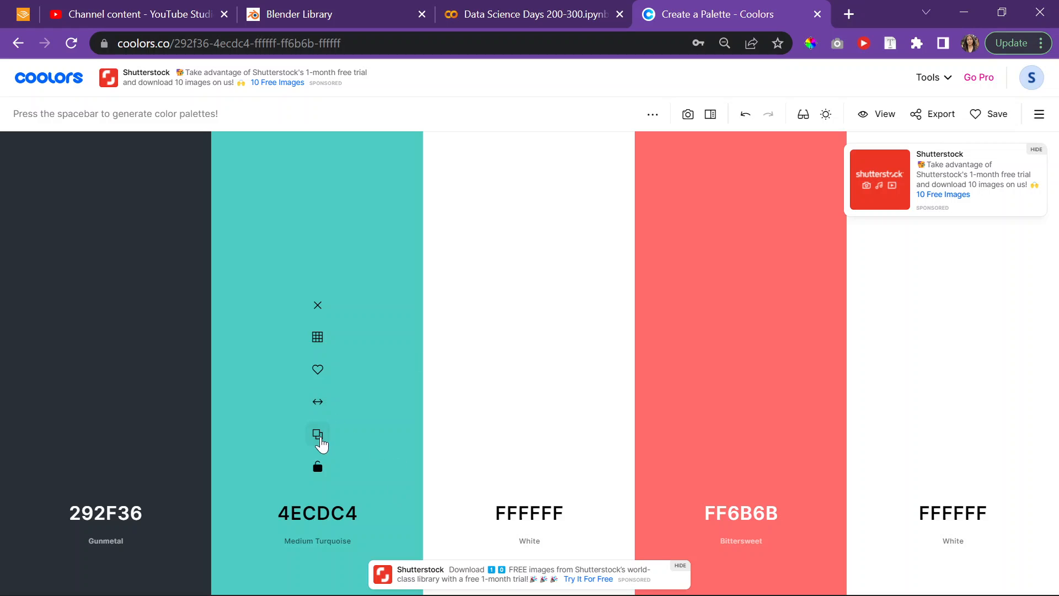
pyautogui.click(319, 435)
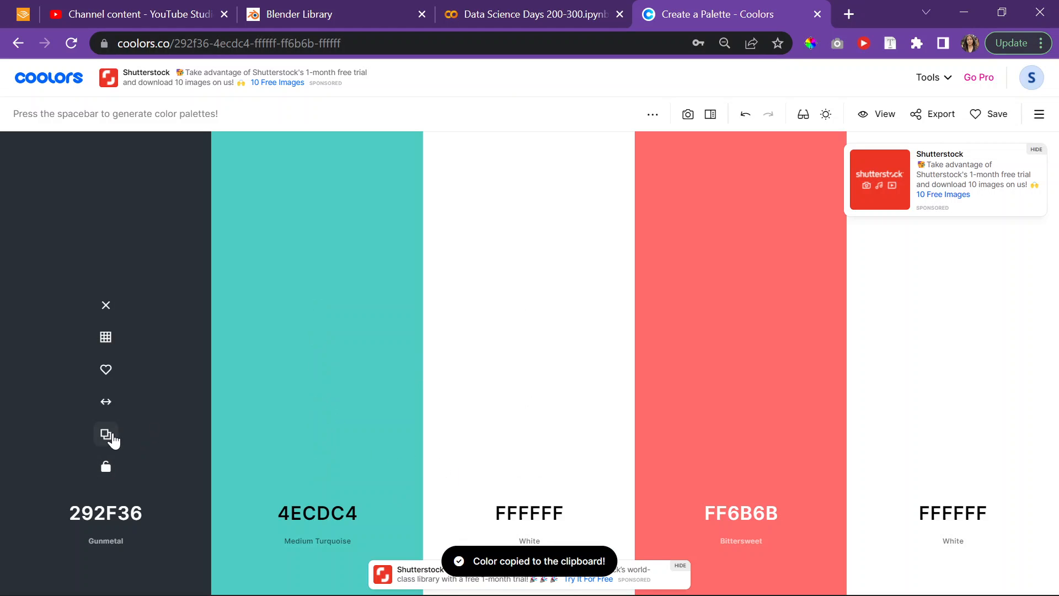
pyautogui.press('space')
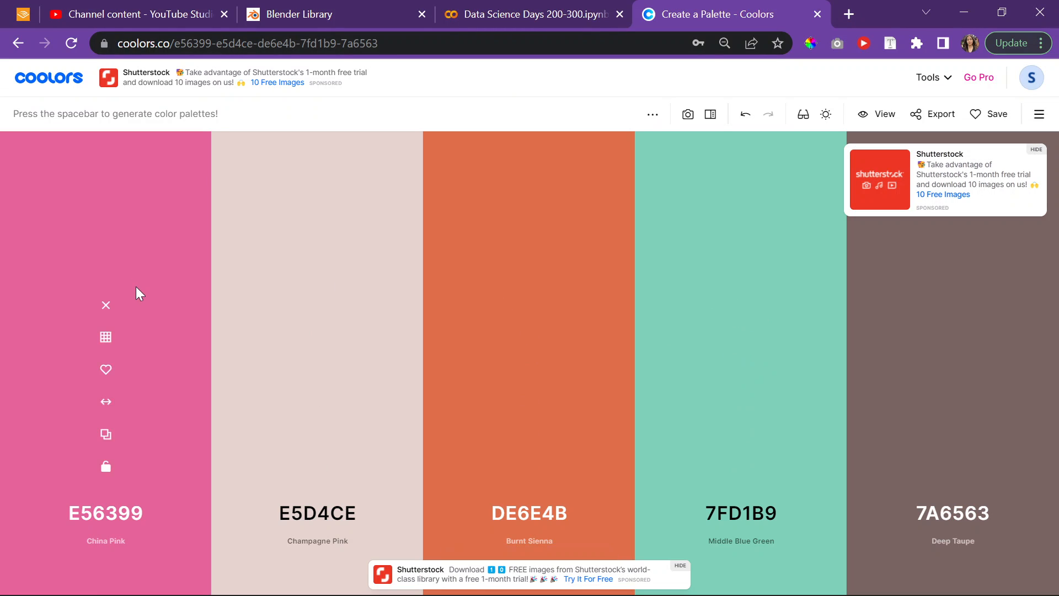
pyautogui.click(529, 435)
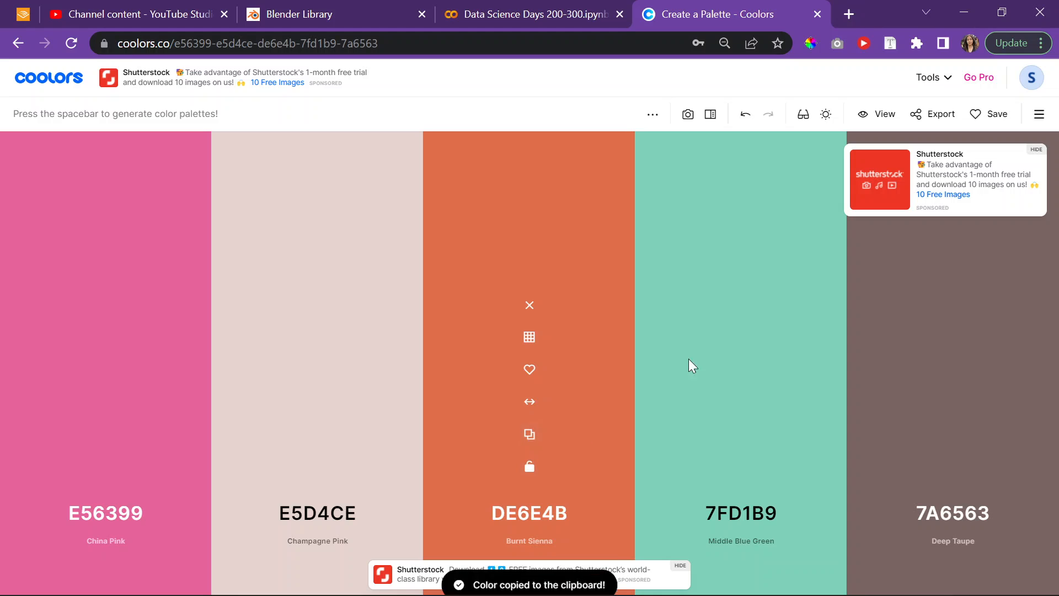
# Step: Switch back to Blender and set the cap material's base color to hex DE6E4B
pyautogui.click(964, 12)
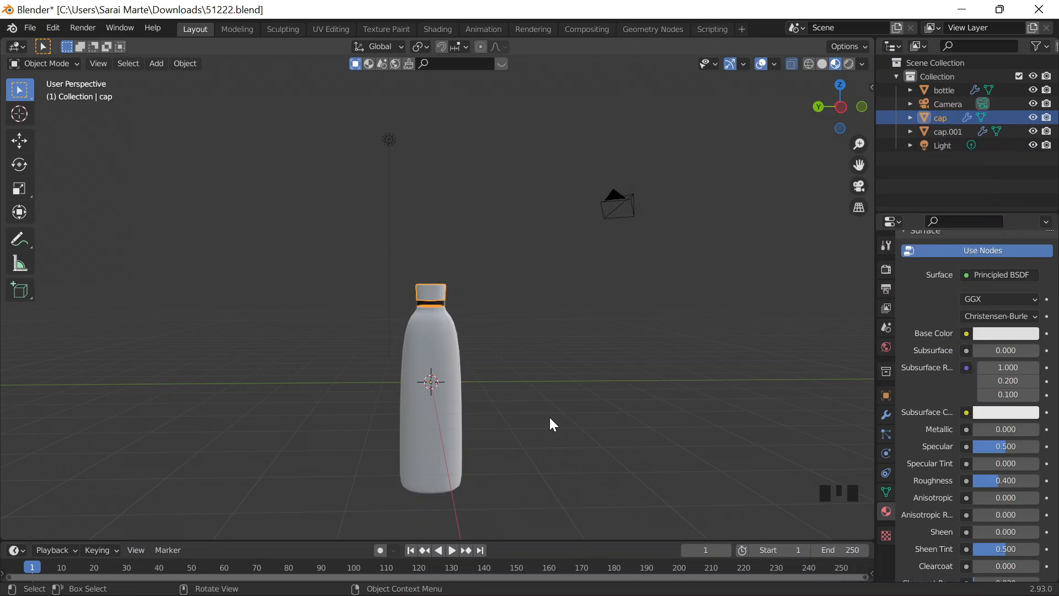
pyautogui.scroll(3, 437, 339)
pyautogui.click(1007, 332)
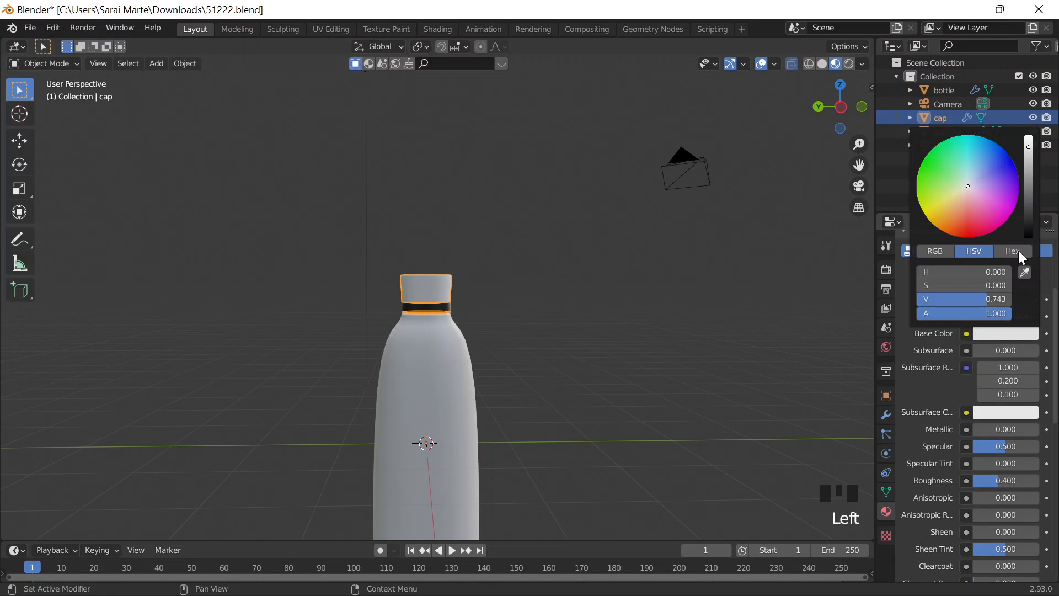
pyautogui.click(1013, 251)
pyautogui.click(990, 271)
pyautogui.hotkey('ctrl', 'v')
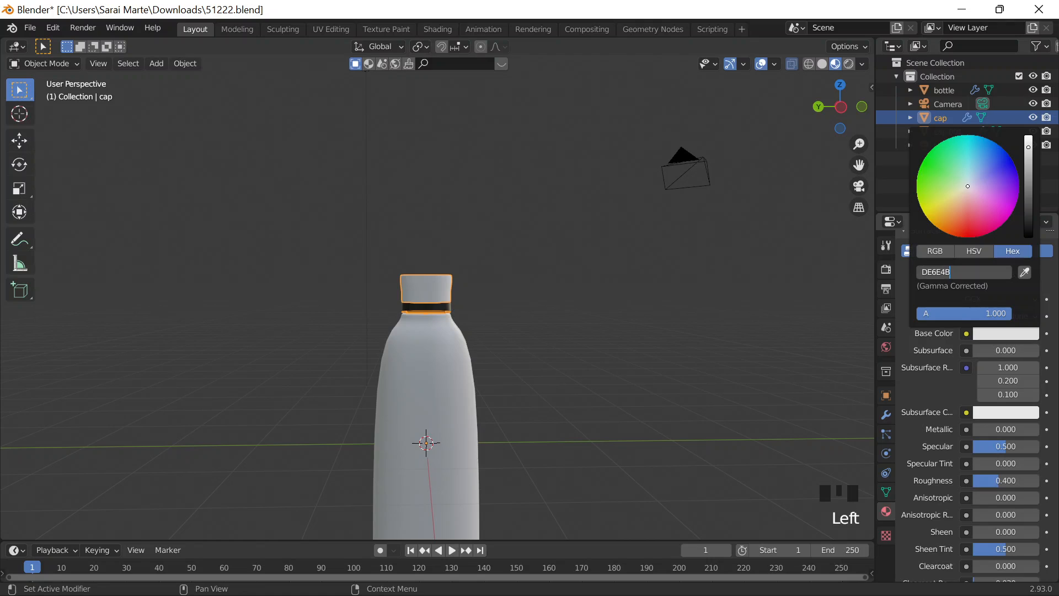
pyautogui.press('Return')
# Step: Select the bottle body and set its material's base color to hex DE6E4B
pyautogui.click(482, 374)
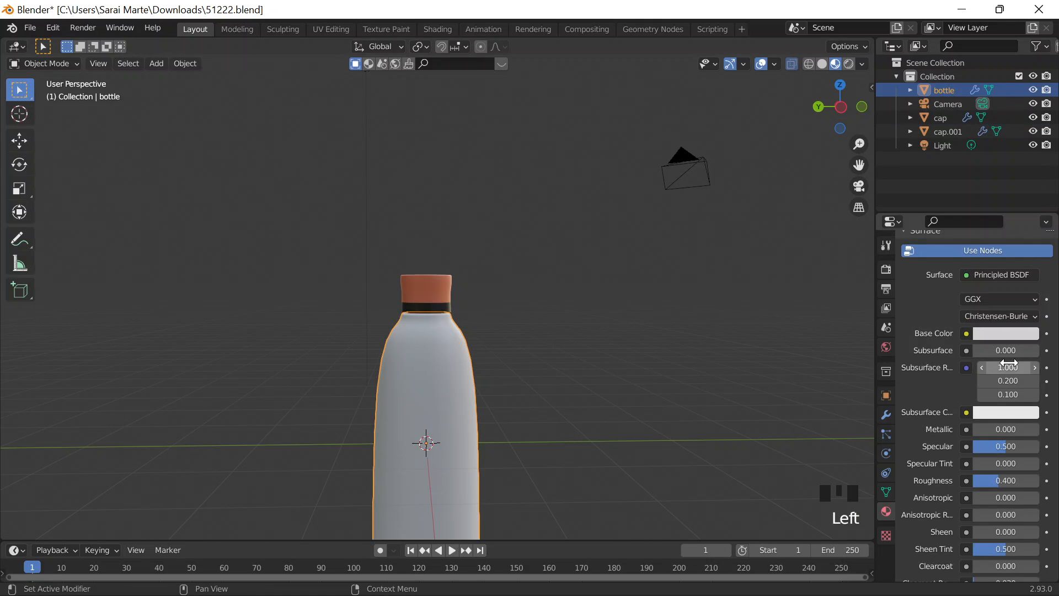
pyautogui.click(996, 334)
pyautogui.click(988, 272)
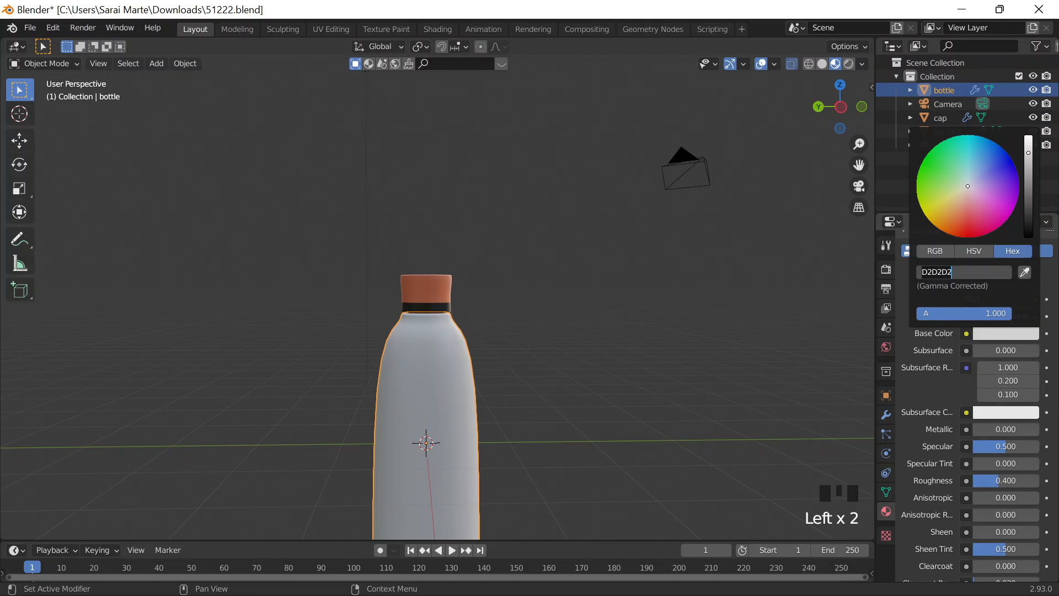
pyautogui.hotkey('ctrl', 'v')
pyautogui.press('Return')
# Step: Examine the recolored bottle, cap and ring from different distances and angles with nothing selected
pyautogui.scroll(-4, 368, 383)
pyautogui.scroll(1, 455, 317)
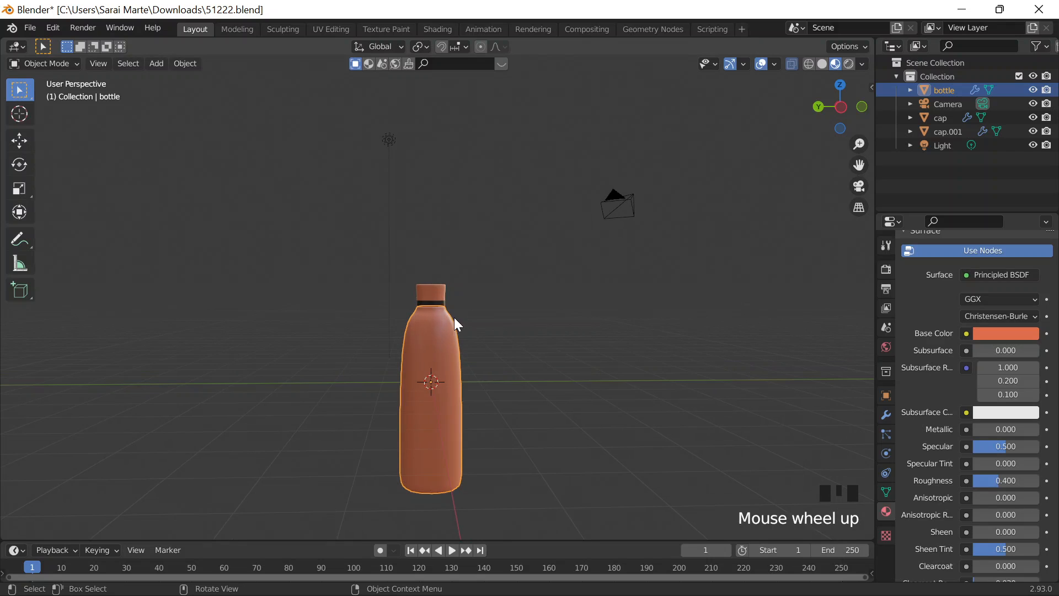
pyautogui.click(437, 300)
pyautogui.click(437, 300)
pyautogui.click(504, 319)
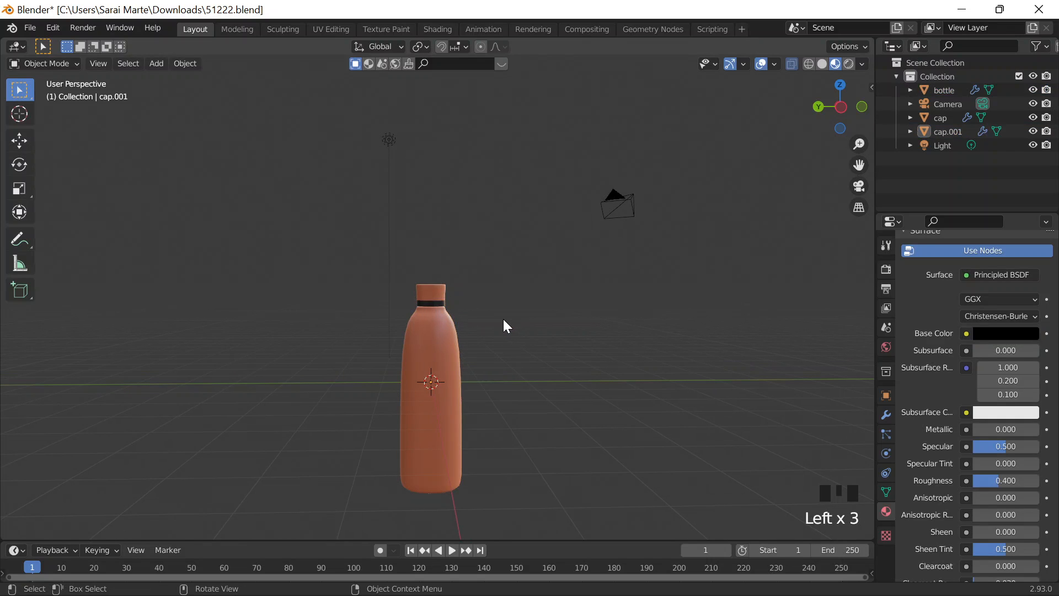
pyautogui.scroll(-4, 511, 312)
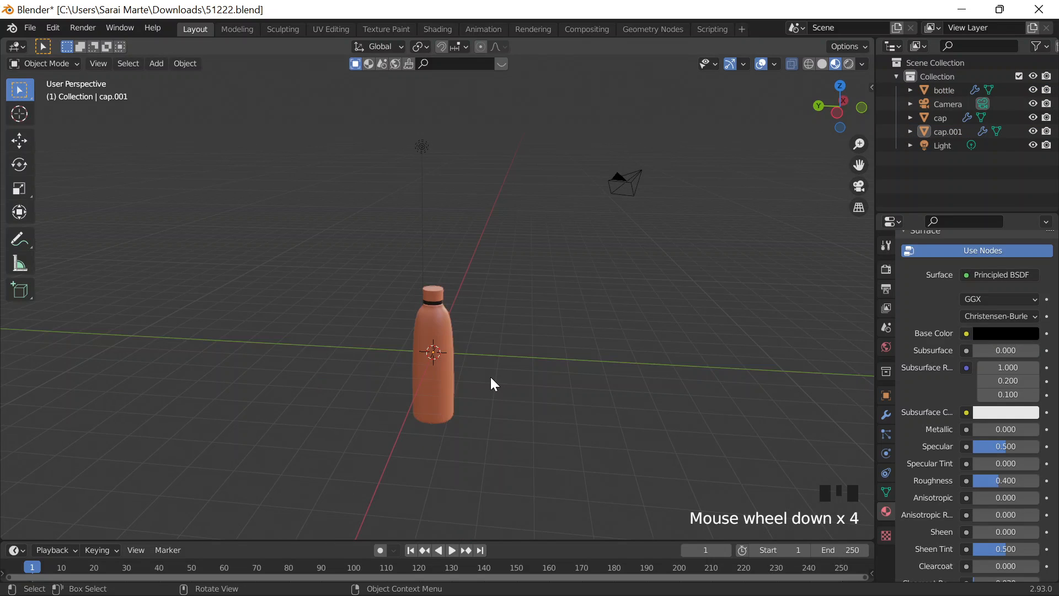
pyautogui.scroll(4, 493, 381)
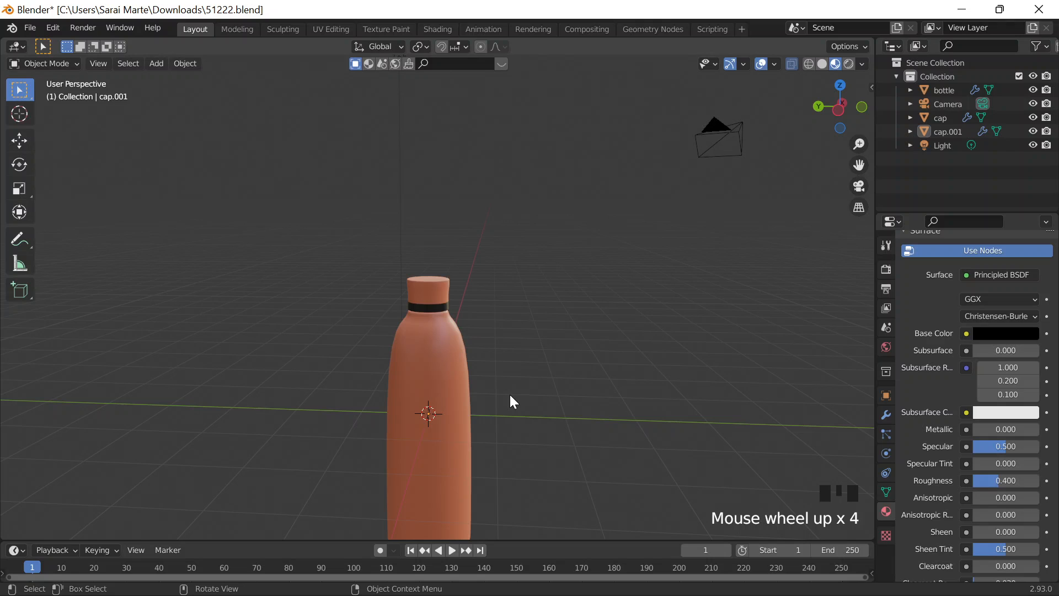
pyautogui.keyDown('shift'); pyautogui.moveTo(510, 395); pyautogui.dragTo(485, 241, button='middle'); pyautogui.keyUp('shift')
# Step: Add another Subdivision Surface modifier to the bottle body
pyautogui.click(485, 241)
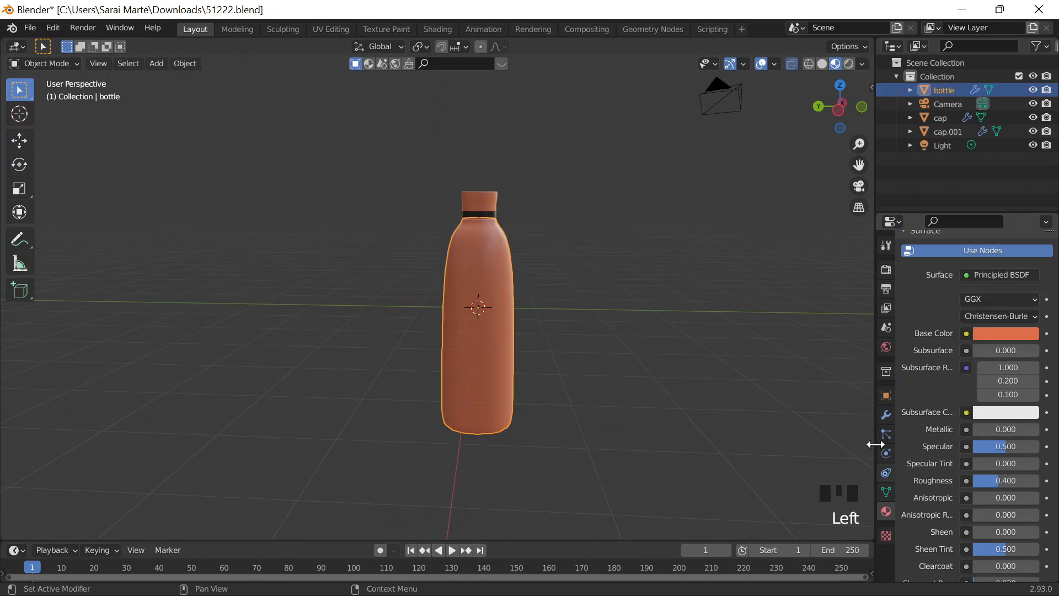
pyautogui.click(886, 414)
pyautogui.click(977, 267)
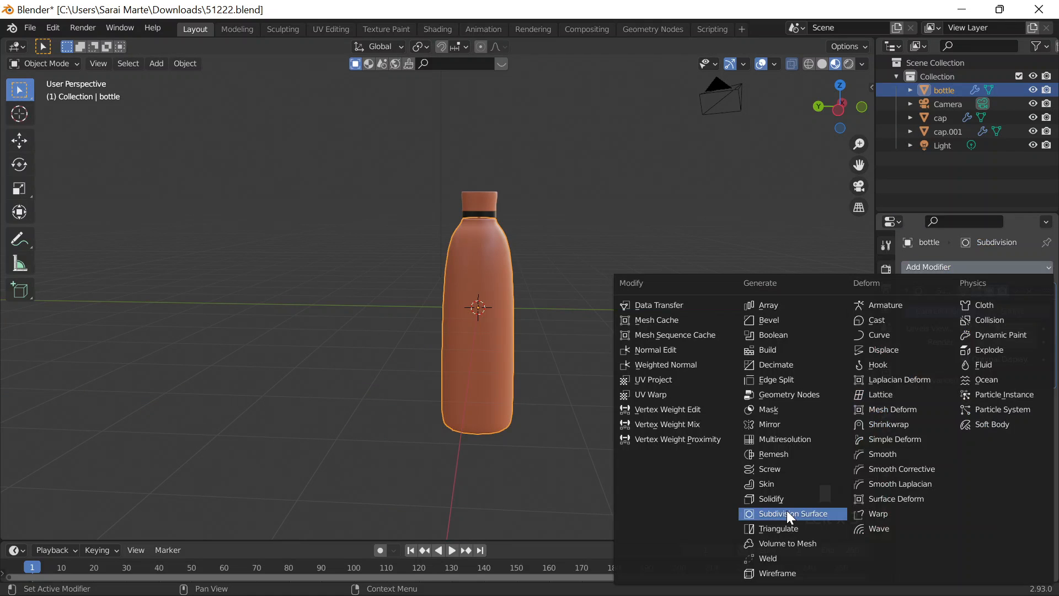
pyautogui.click(787, 511)
pyautogui.scroll(2, 701, 398)
pyautogui.scroll(2, 700, 399)
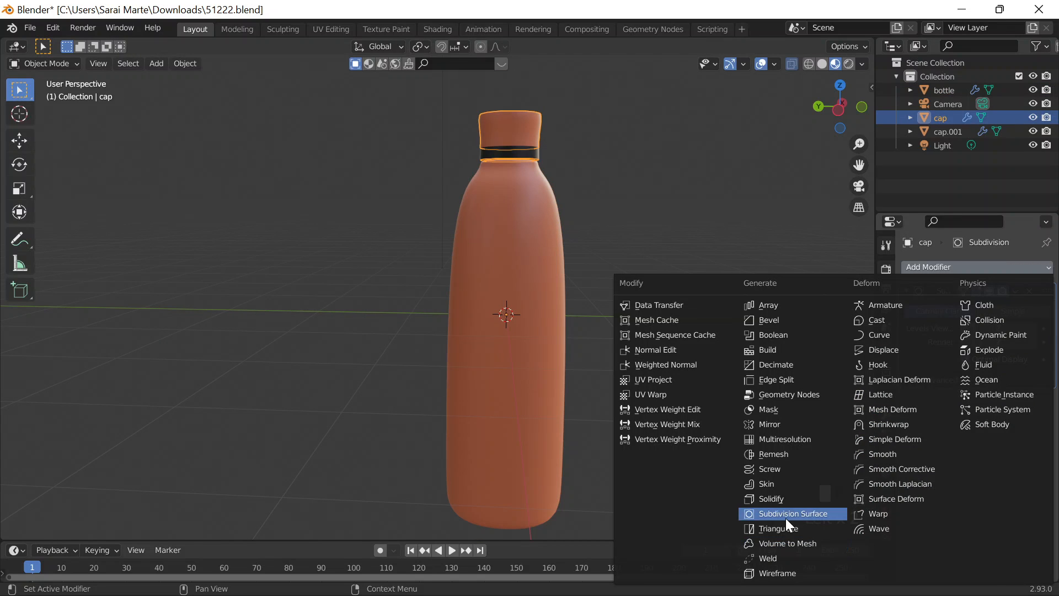
# Step: Add further Subdivision Surface modifiers to the cap
pyautogui.click(786, 518)
pyautogui.click(562, 195)
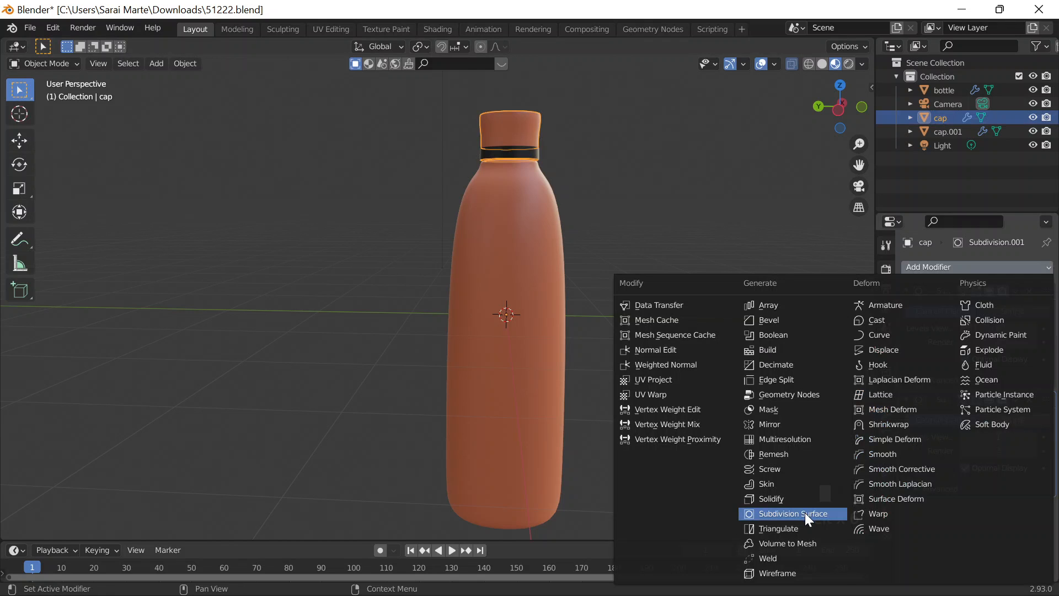
pyautogui.click(806, 513)
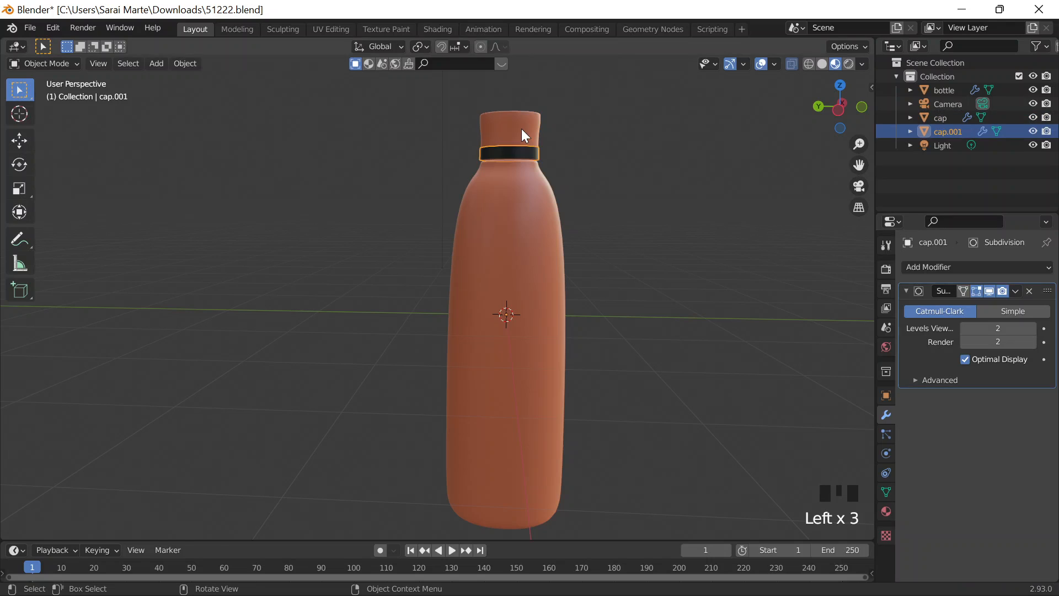
# Step: Select the black ring and set its material's Metallic value to 0.5
pyautogui.click(522, 128)
pyautogui.click(513, 148)
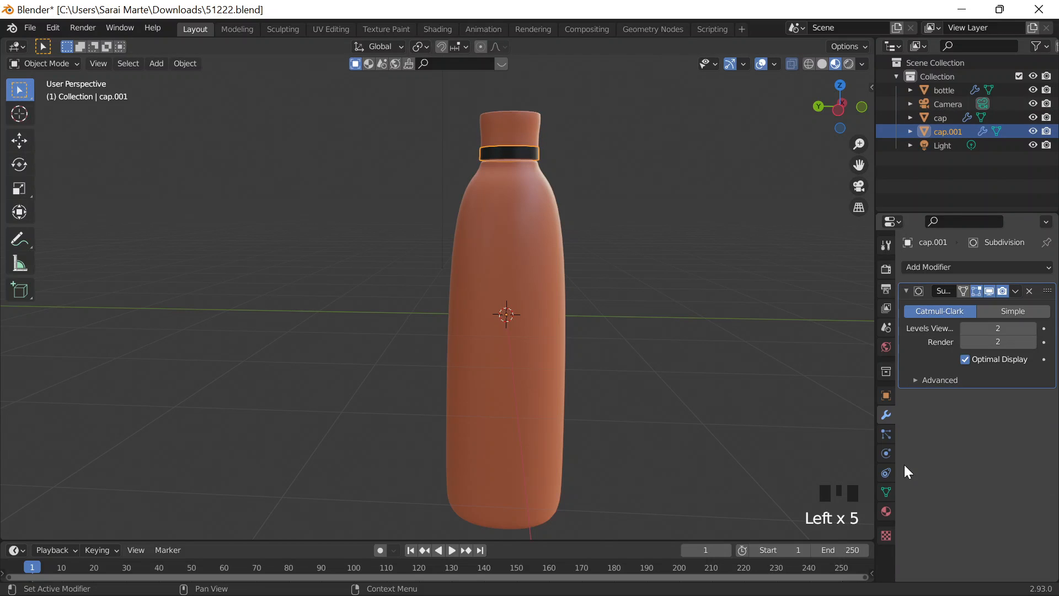
pyautogui.click(1005, 342)
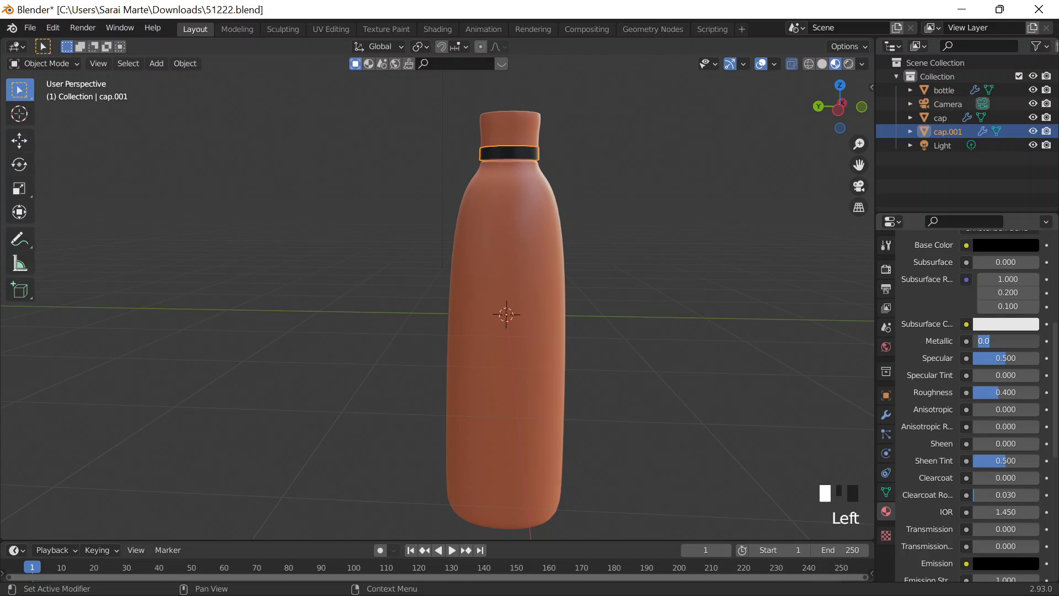
pyautogui.write('0.5')
pyautogui.press('Return')
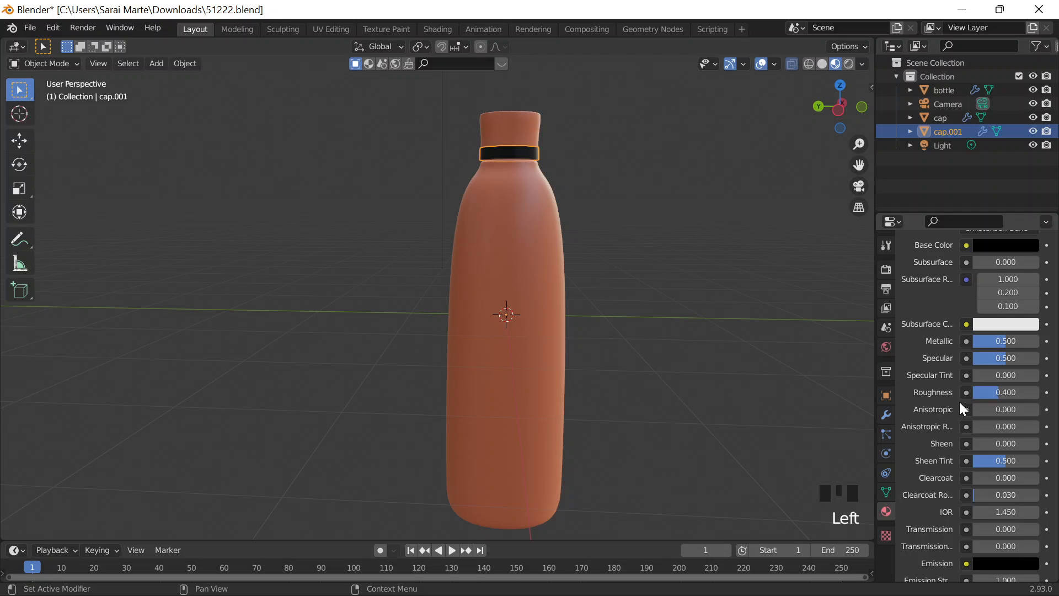
# Step: Try low and high roughness values on the ring's material, ending at 0.086
pyautogui.moveTo(993, 392); pyautogui.dragTo(977, 392)
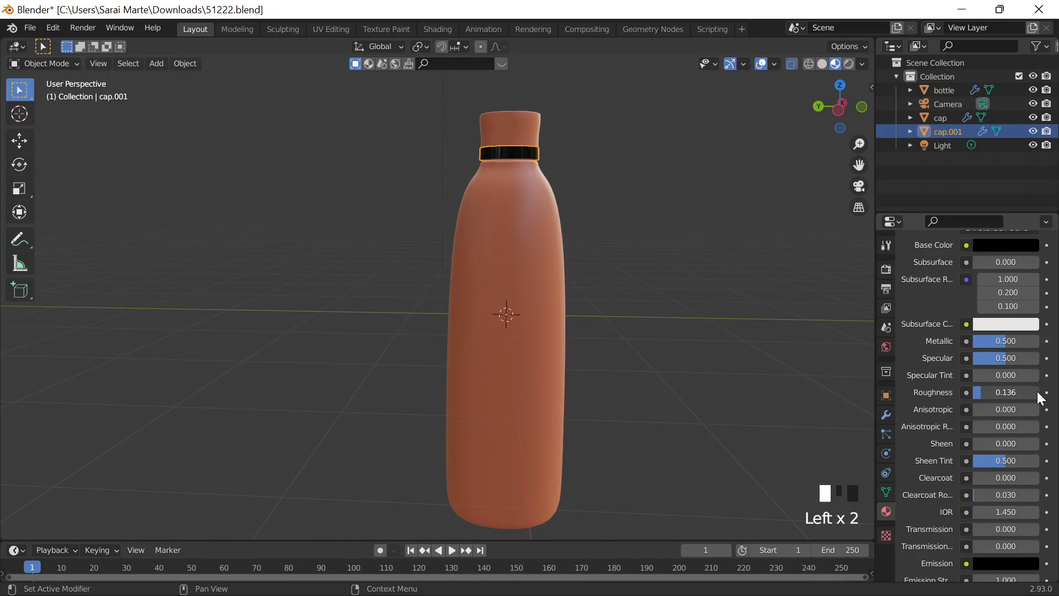
pyautogui.click(1037, 391)
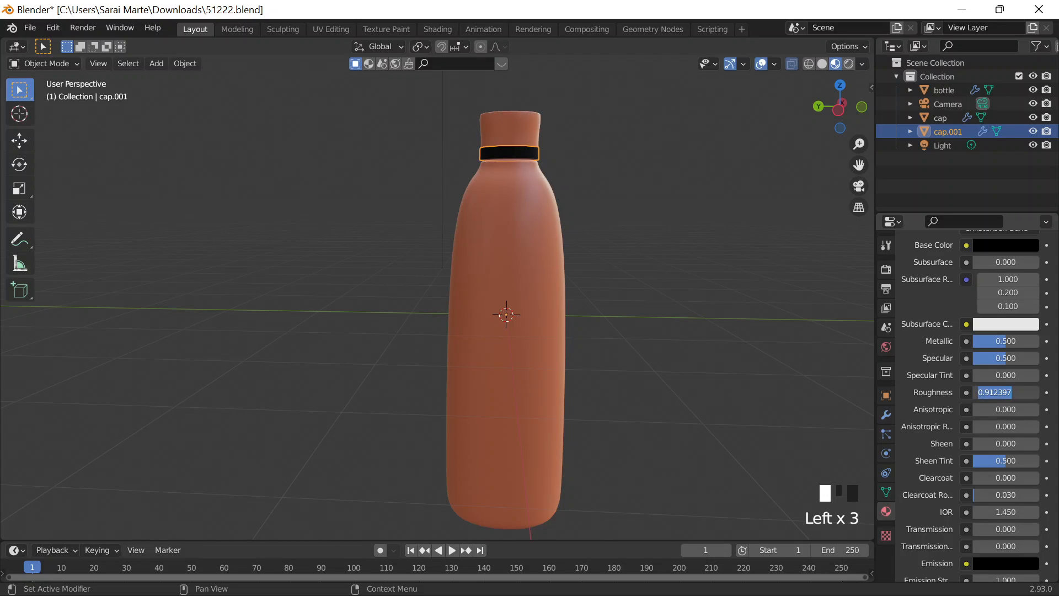
pyautogui.scroll(-3, 1006, 390)
pyautogui.scroll(3, 1013, 384)
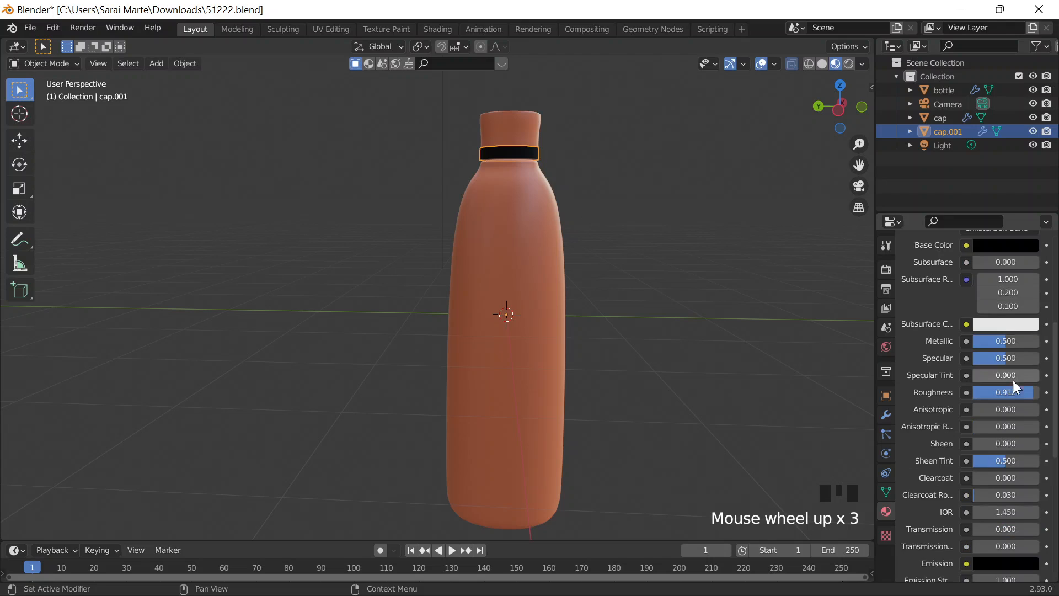
pyautogui.moveTo(1033, 392); pyautogui.dragTo(979, 392)
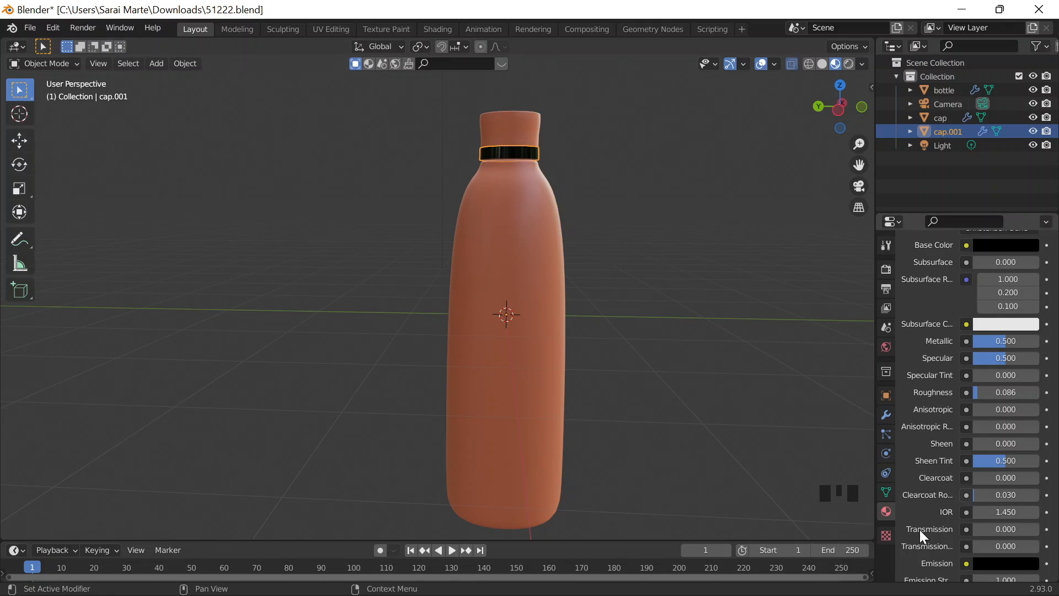
# Step: Select the ring again and set its material's roughness to 0.350
pyautogui.click(534, 134)
pyautogui.keyDown('shift'); pyautogui.scroll(-3, 662, 141); pyautogui.keyUp('shift')
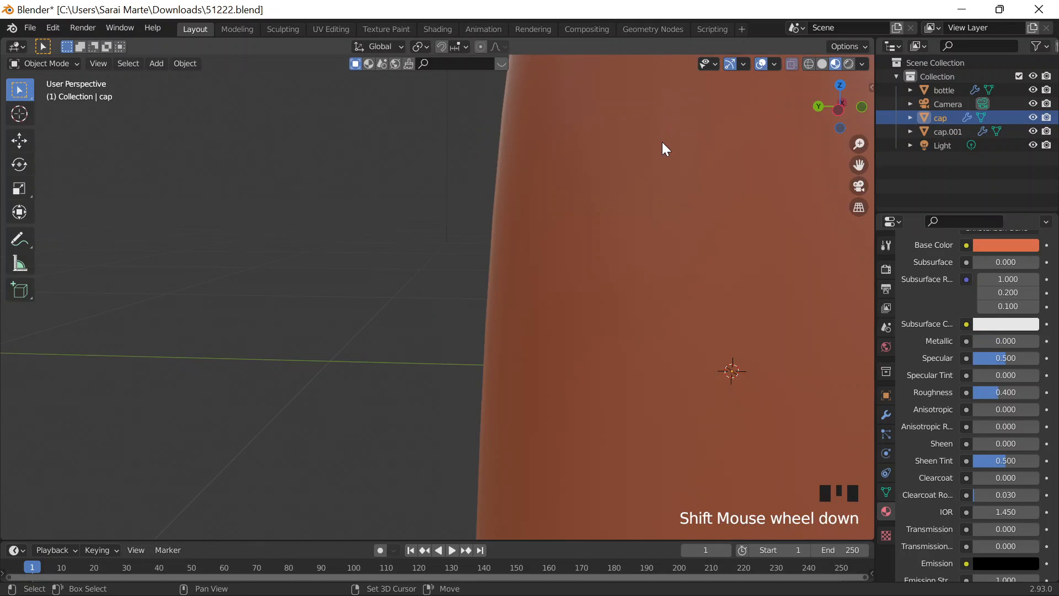
pyautogui.keyDown('shift'); pyautogui.moveTo(662, 141); pyautogui.dragTo(333, 279, button='middle'); pyautogui.keyUp('shift')
pyautogui.click(568, 154)
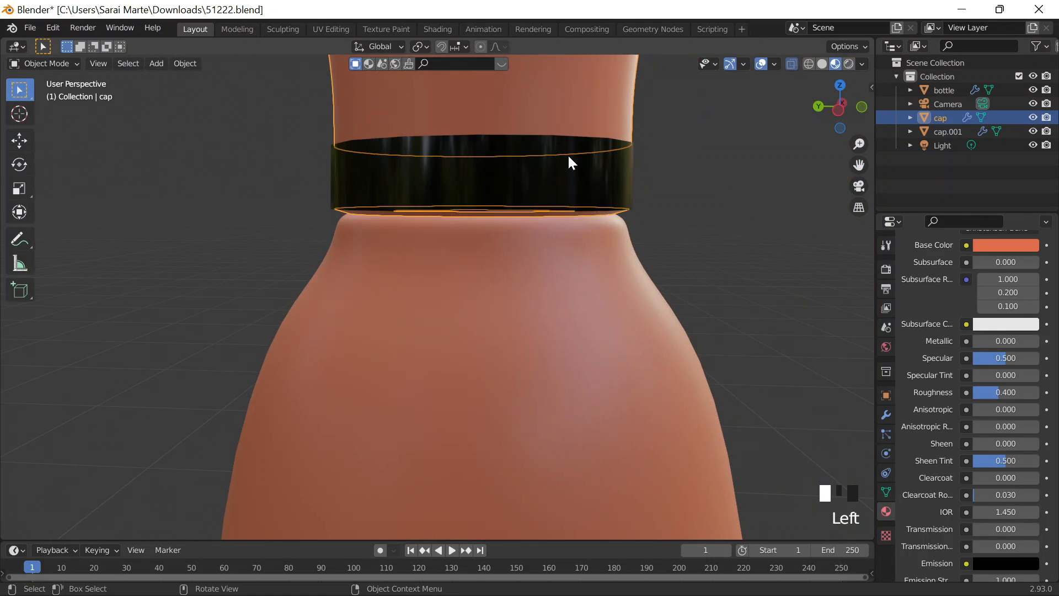
pyautogui.moveTo(1008, 392); pyautogui.dragTo(1027, 392)
pyautogui.scroll(-8, 482, 364)
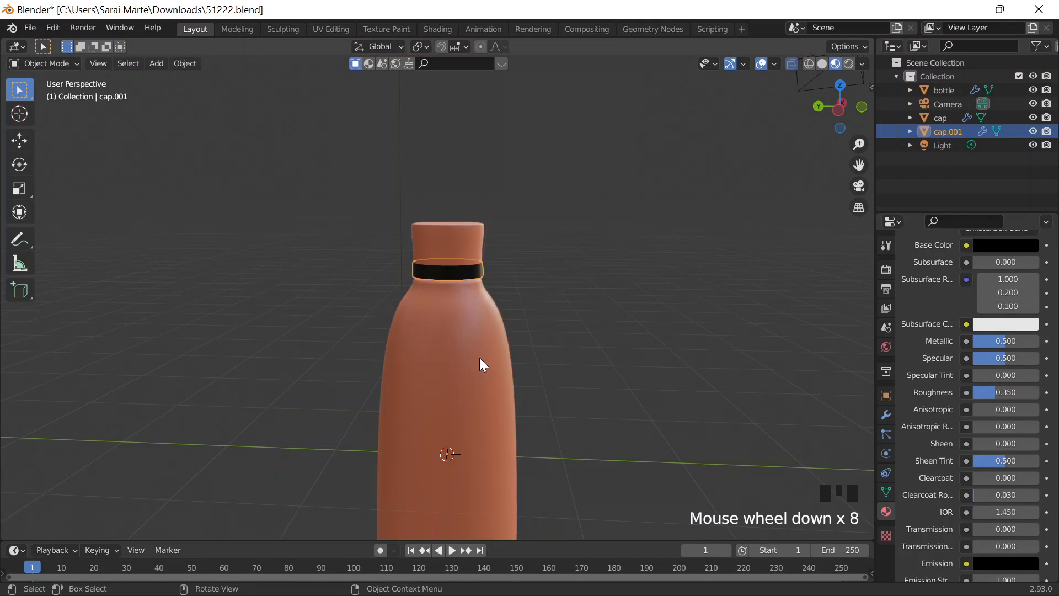
# Step: Select the cap and set its material's roughness to 0.929
pyautogui.click(480, 359)
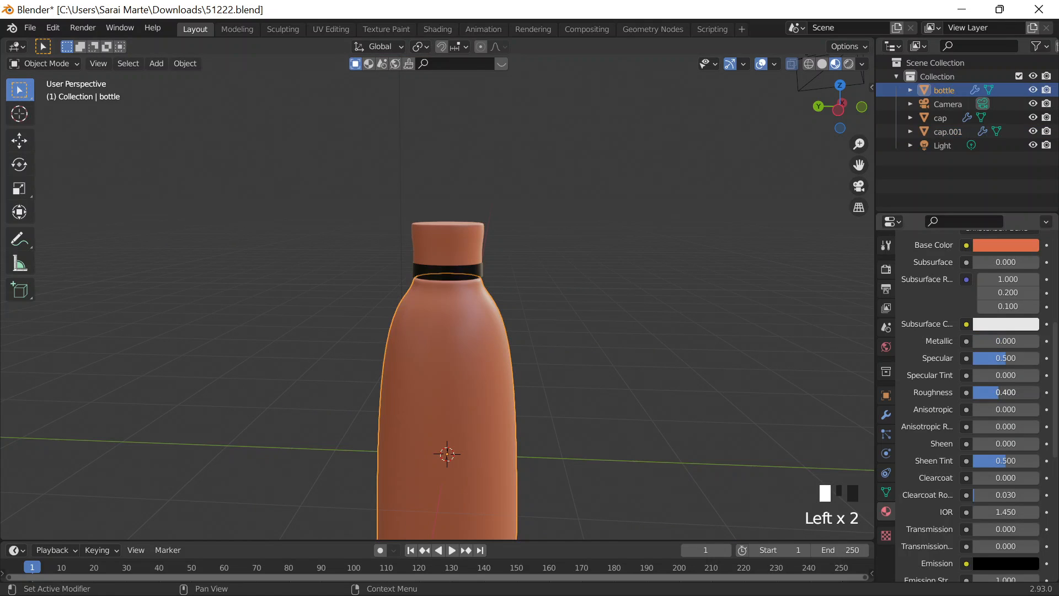
pyautogui.click(466, 244)
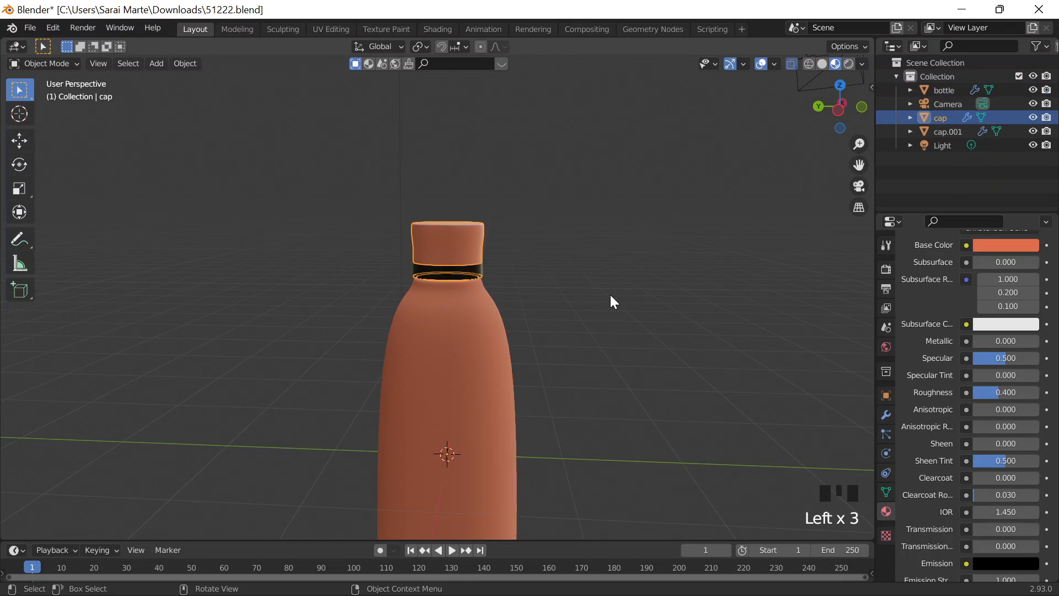
pyautogui.click(1015, 388)
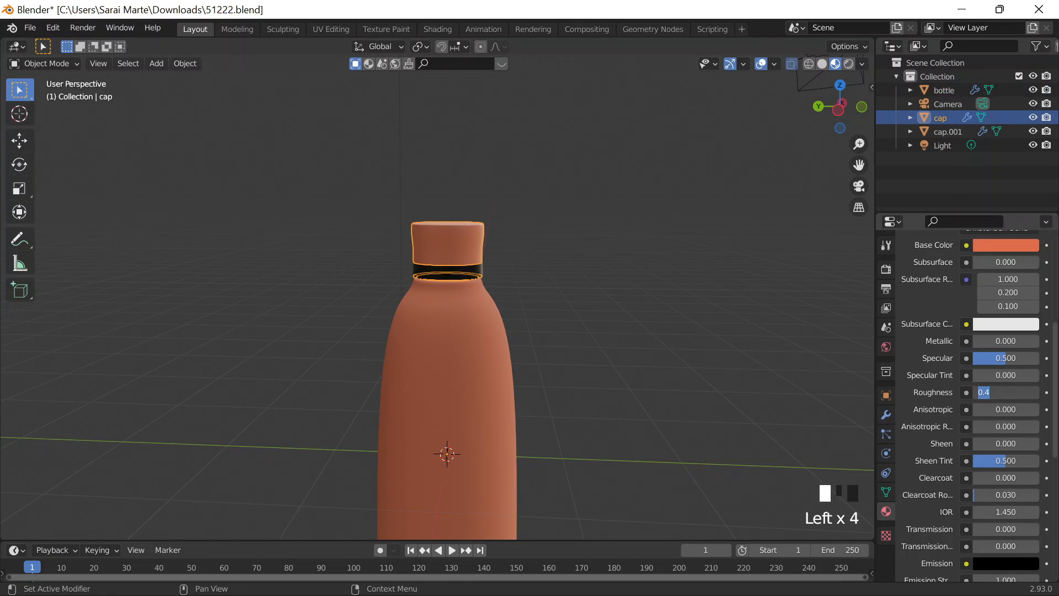
pyautogui.click(953, 392)
pyautogui.moveTo(1014, 392); pyautogui.dragTo(1037, 393)
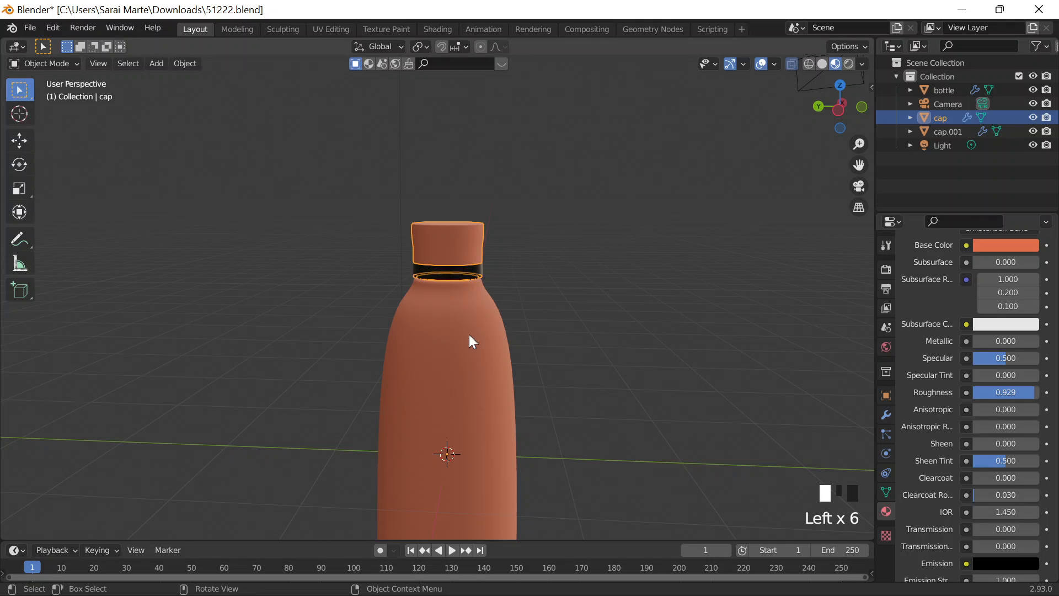
# Step: Select the bottle body and set its material's roughness to 1.000
pyautogui.click(503, 330)
pyautogui.scroll(-5, 559, 317)
pyautogui.keyDown('shift'); pyautogui.moveTo(559, 317); pyautogui.dragTo(568, 247, button='middle'); pyautogui.keyUp('shift')
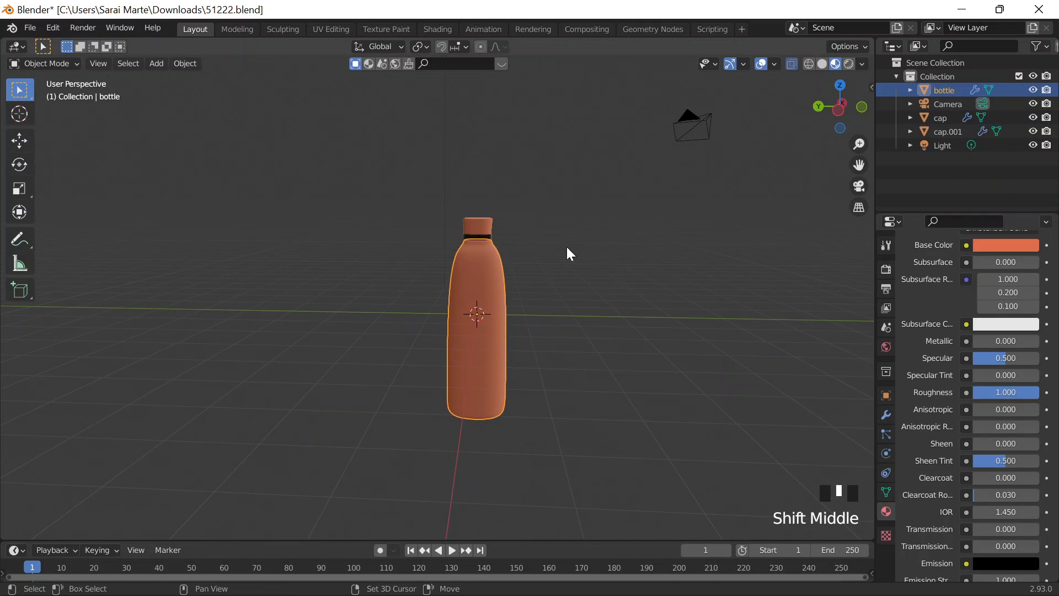
pyautogui.scroll(5, 567, 247)
pyautogui.moveTo(1017, 393)
pyautogui.mouseDown()
pyautogui.moveTo(960, 392)
pyautogui.moveTo(1040, 392)
pyautogui.mouseUp()
# Step: Select the black ring and set its material's roughness to 1.000
pyautogui.click(546, 151)
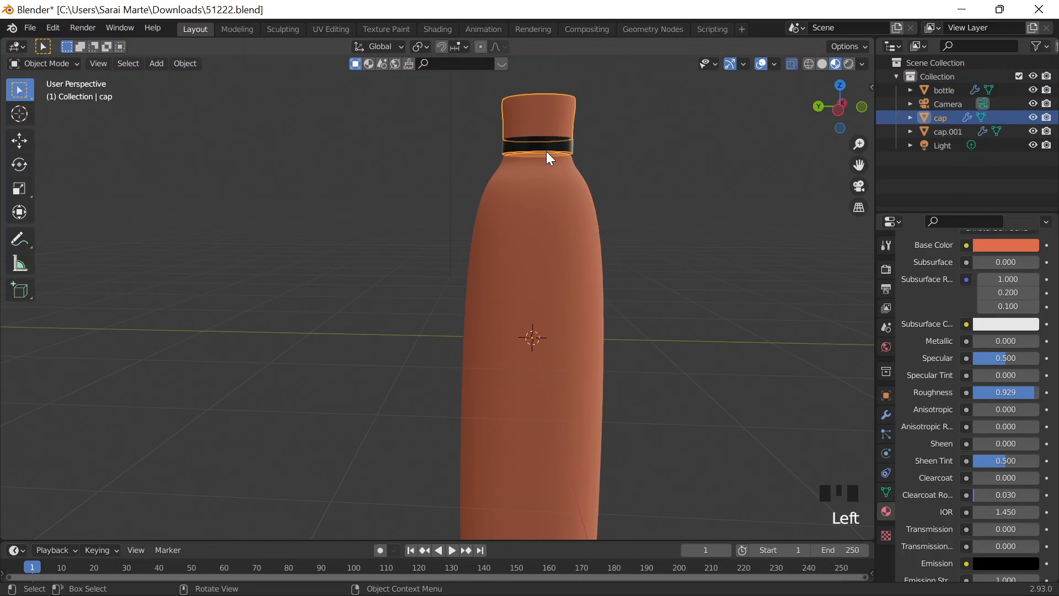
pyautogui.click(546, 151)
pyautogui.click(551, 147)
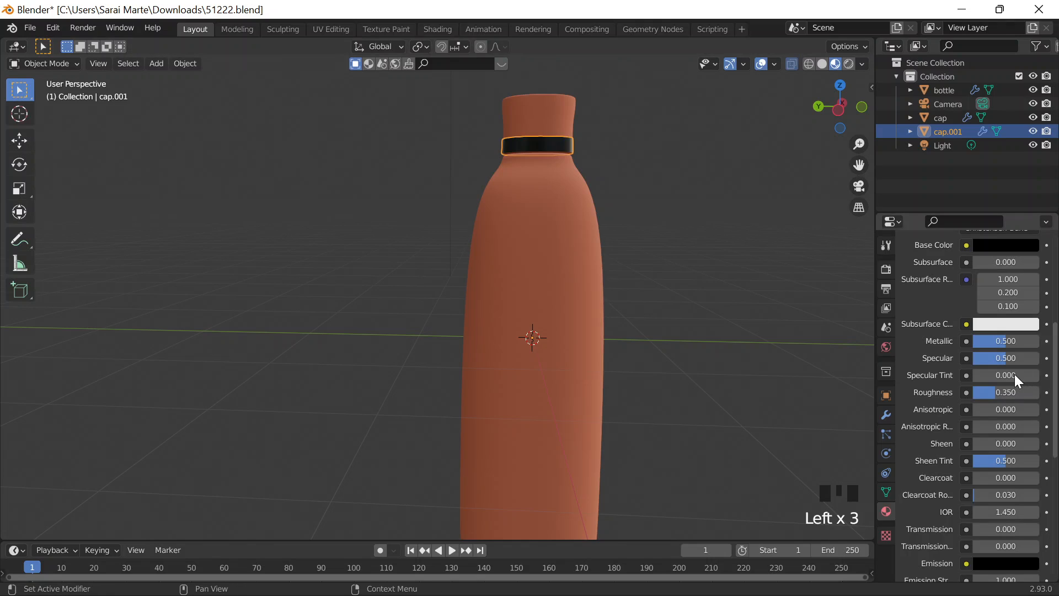
pyautogui.click(1005, 391)
pyautogui.moveTo(1006, 392); pyautogui.dragTo(1040, 392)
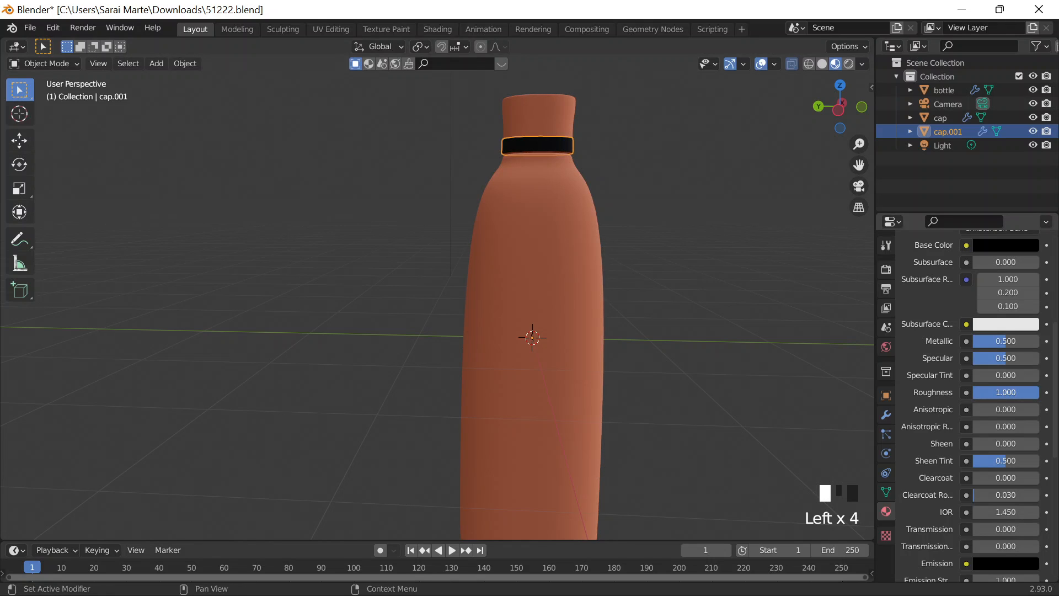
# Step: Add a mesh plane at the bottle's origin and scale it up by a factor of 5
pyautogui.scroll(-8, 478, 389)
pyautogui.click(454, 363)
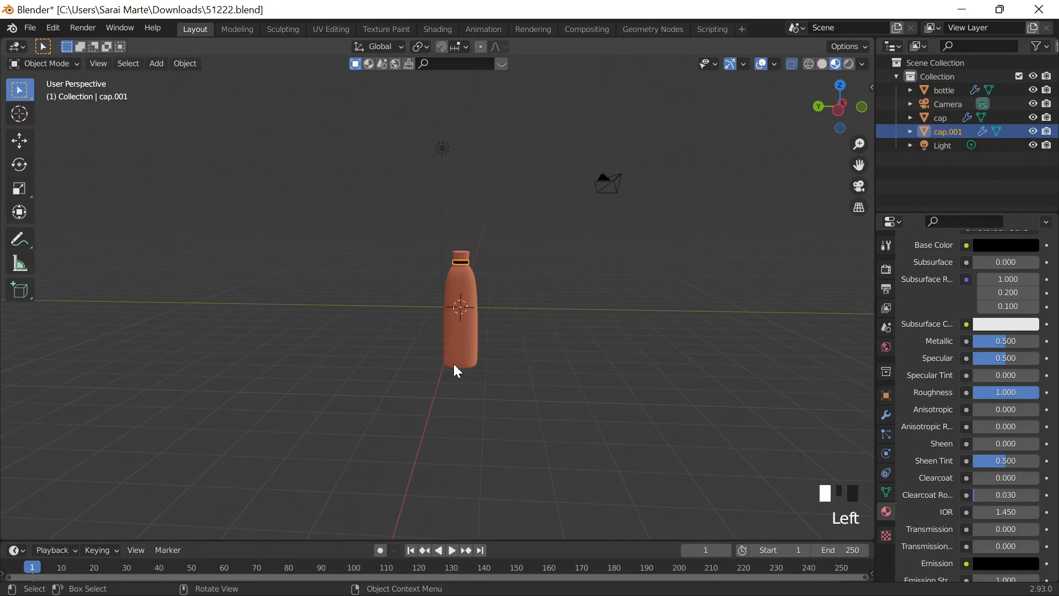
pyautogui.scroll(2, 468, 407)
pyautogui.scroll(4, 468, 407)
pyautogui.hotkey('shift', 'a')
pyautogui.moveTo(551, 315)
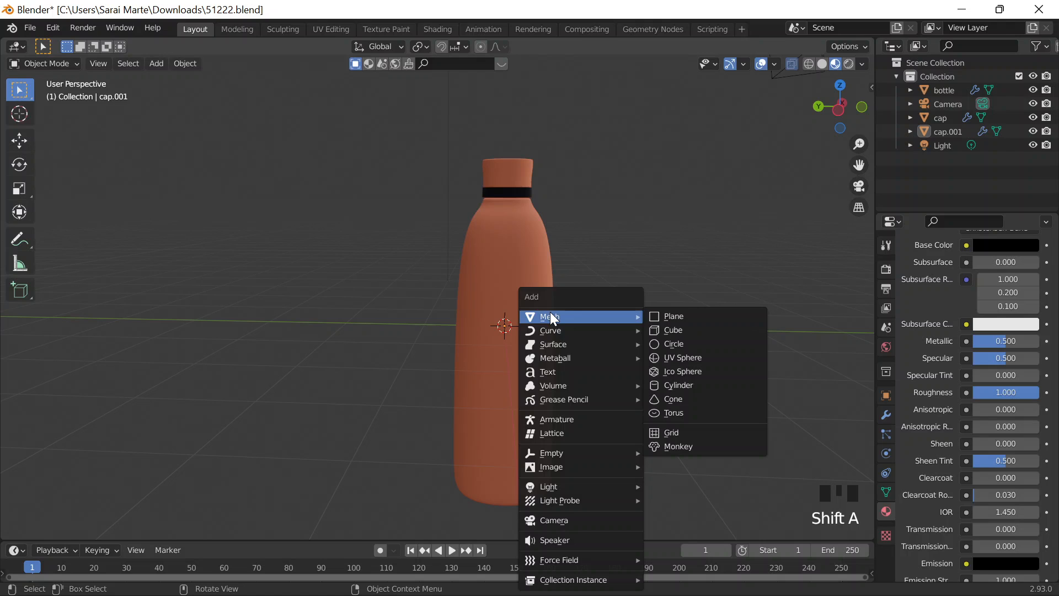
pyautogui.click(710, 316)
pyautogui.scroll(-3, 613, 362)
pyautogui.press('s')
pyautogui.press('5')
pyautogui.press('Return')
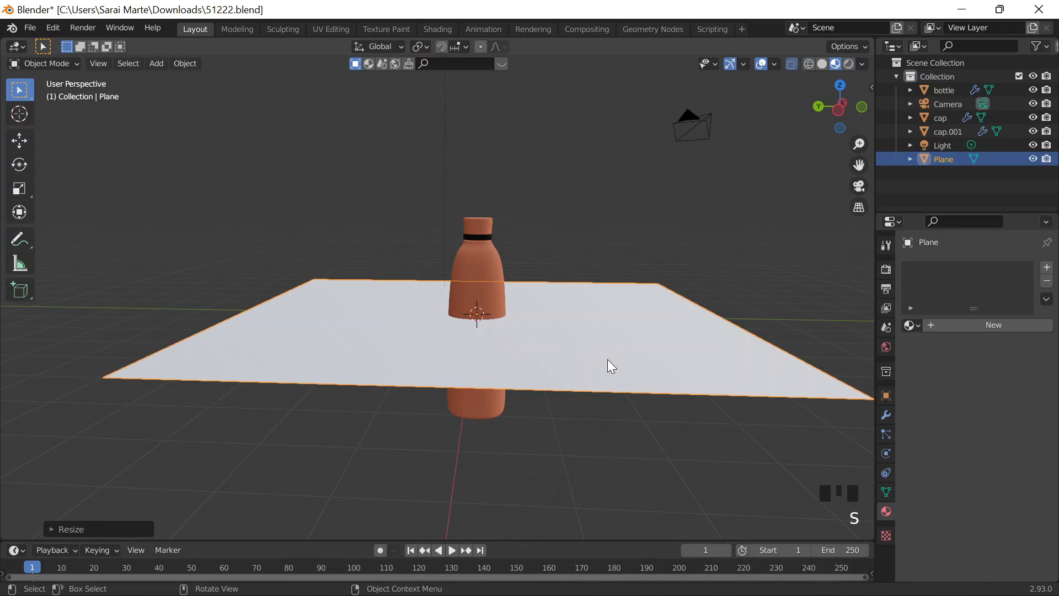
# Step: Lower the plane along the Z axis until it sits right under the bottle's base
pyautogui.press('g')
pyautogui.press('z')
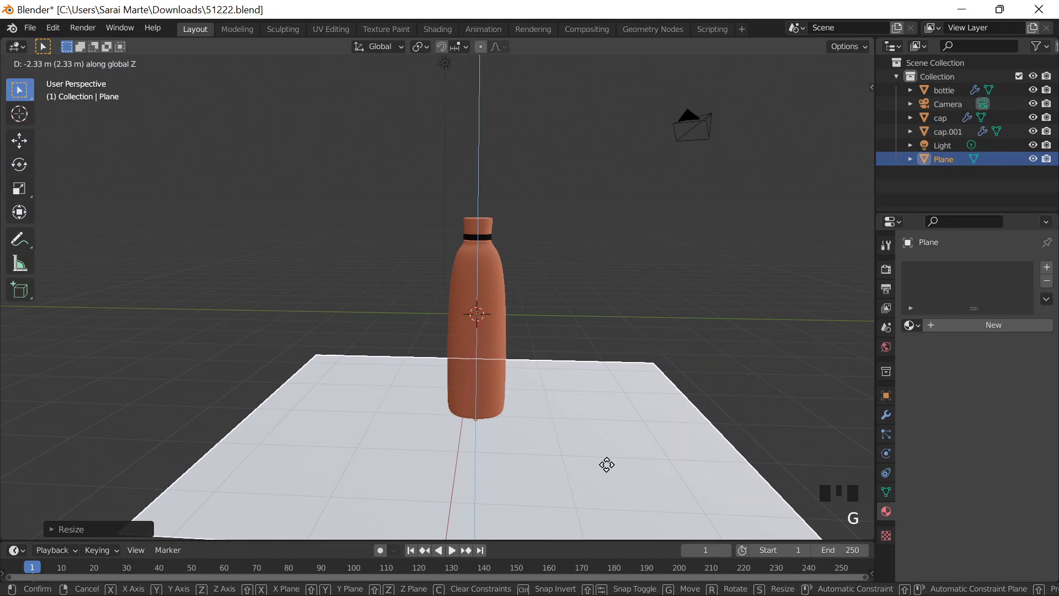
pyautogui.click(581, 419)
pyautogui.moveTo(569, 341)
pyautogui.mouseDown(button='middle')
pyautogui.moveTo(575, 310)
pyautogui.moveTo(601, 342)
pyautogui.moveTo(580, 339)
pyautogui.moveTo(581, 348)
pyautogui.mouseUp(button='middle')
pyautogui.scroll(5, 574, 318)
pyautogui.scroll(-5, 603, 342)
pyautogui.press('g')
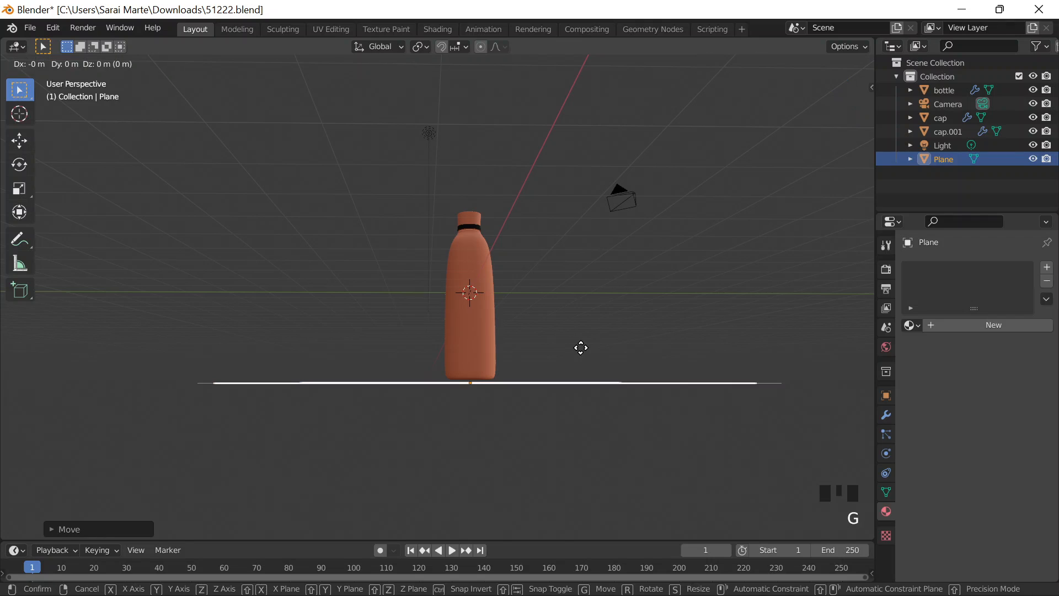
pyautogui.press('z')
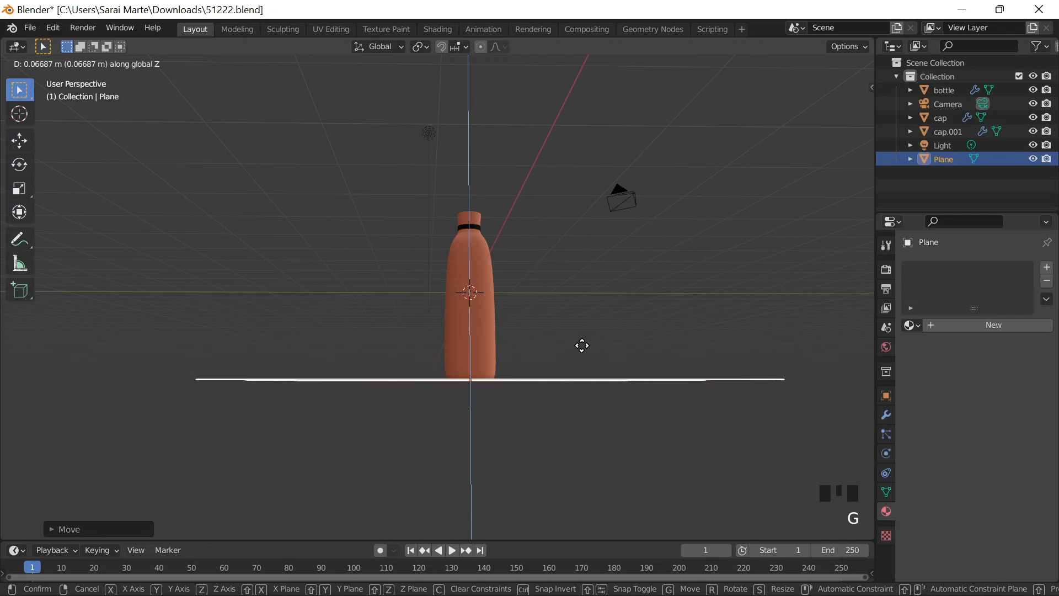
pyautogui.click(582, 345)
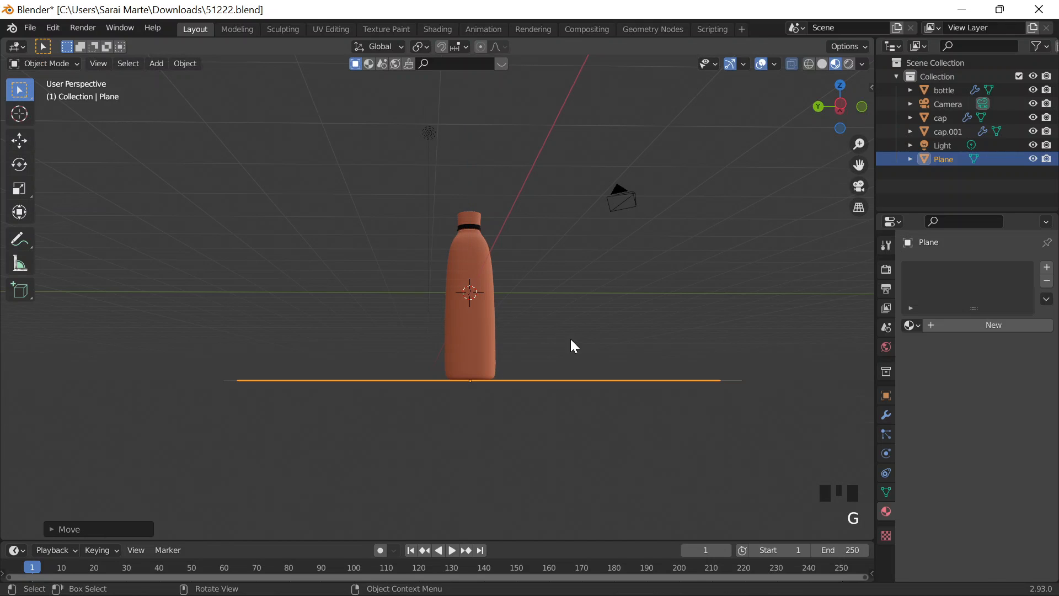
# Step: Extrude the plane's edge behind the bottle upward along Z to form a backdrop wall
pyautogui.moveTo(570, 339); pyautogui.dragTo(365, 345, button='middle')
pyautogui.scroll(-2, 365, 346)
pyautogui.press('Tab')
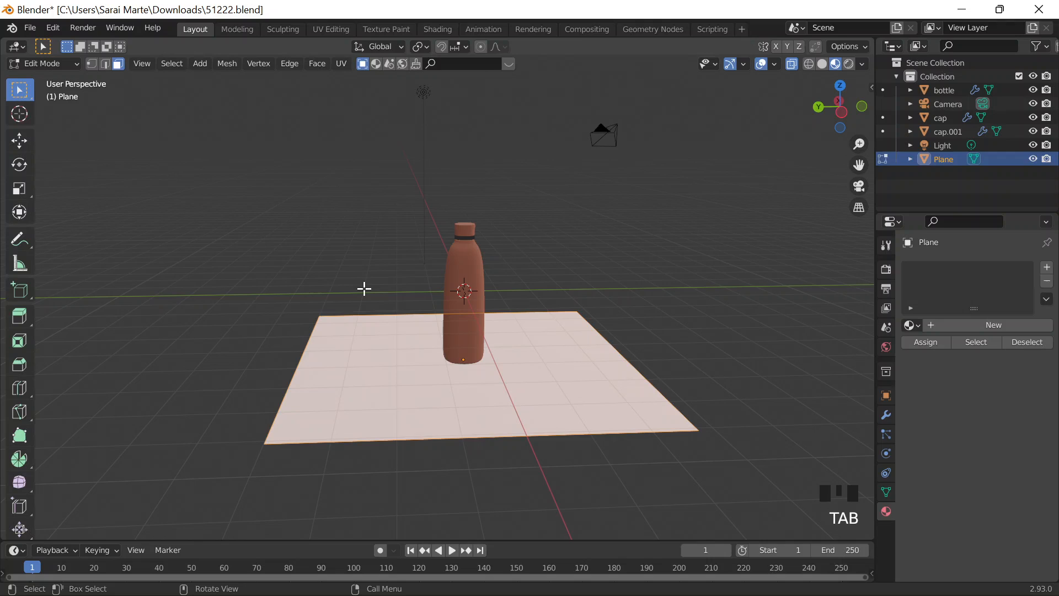
pyautogui.press('2')
pyautogui.click(359, 327)
pyautogui.scroll(5, 286, 266)
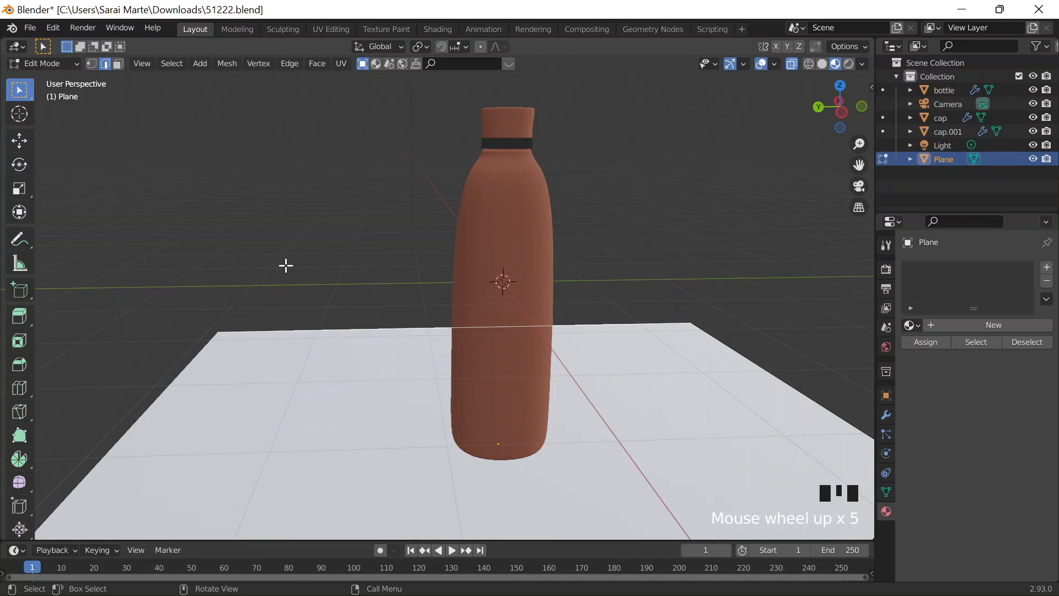
pyautogui.press('e')
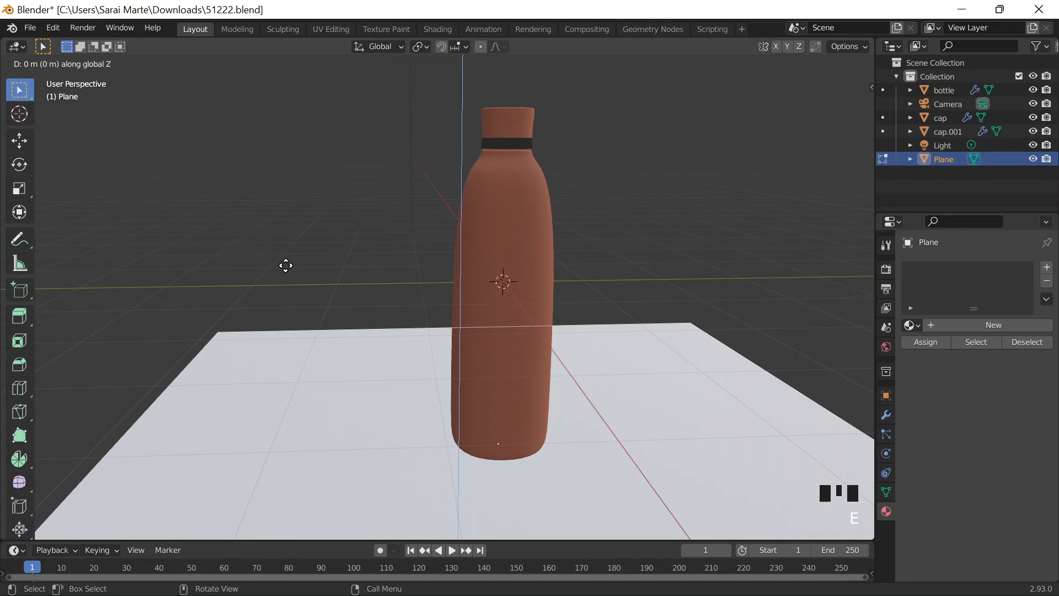
pyautogui.click(286, 266)
pyautogui.scroll(-9, 286, 266)
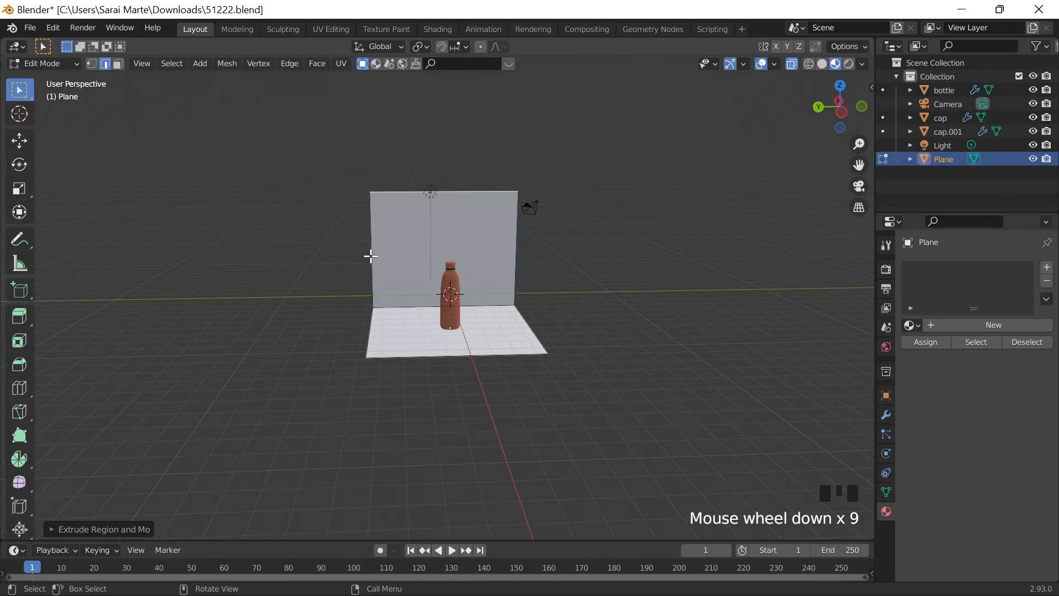
pyautogui.press('Tab')
# Step: Widen the backdrop by scaling it along the Y axis to about twice its width
pyautogui.click(390, 237)
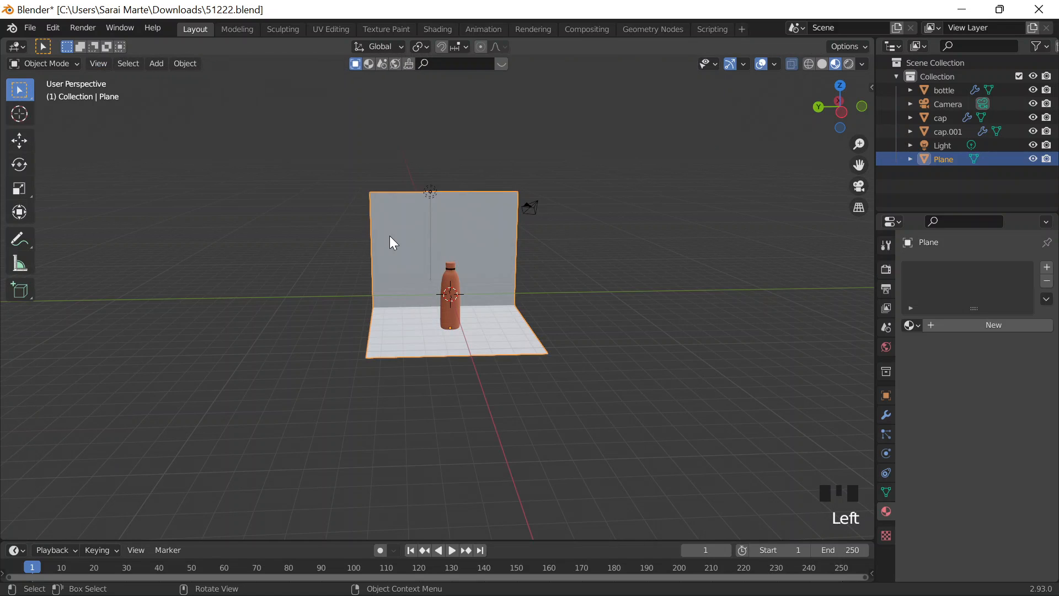
pyautogui.press('s')
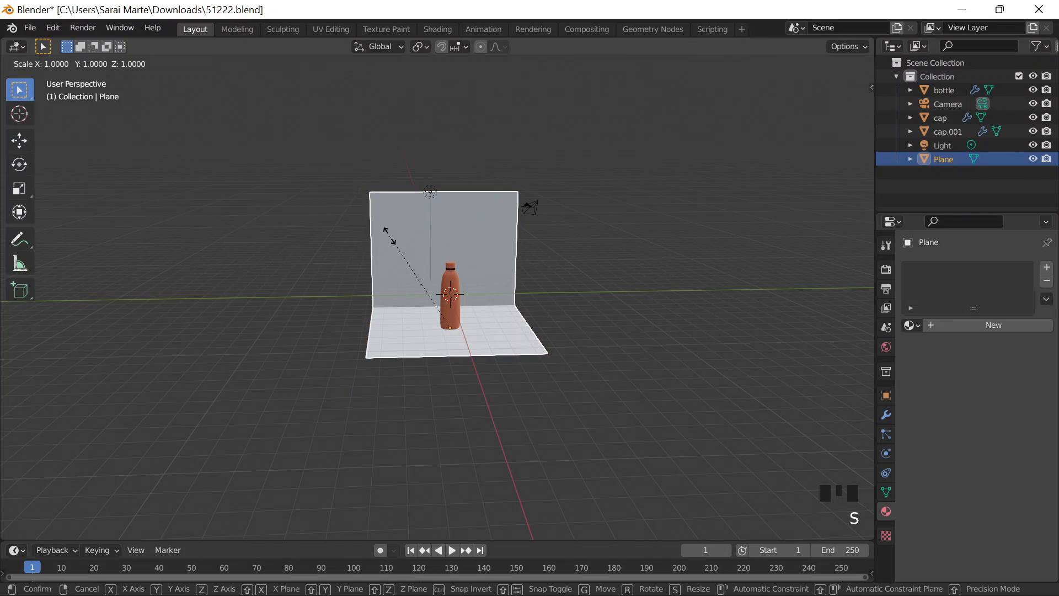
pyautogui.press('y')
pyautogui.click(551, 237)
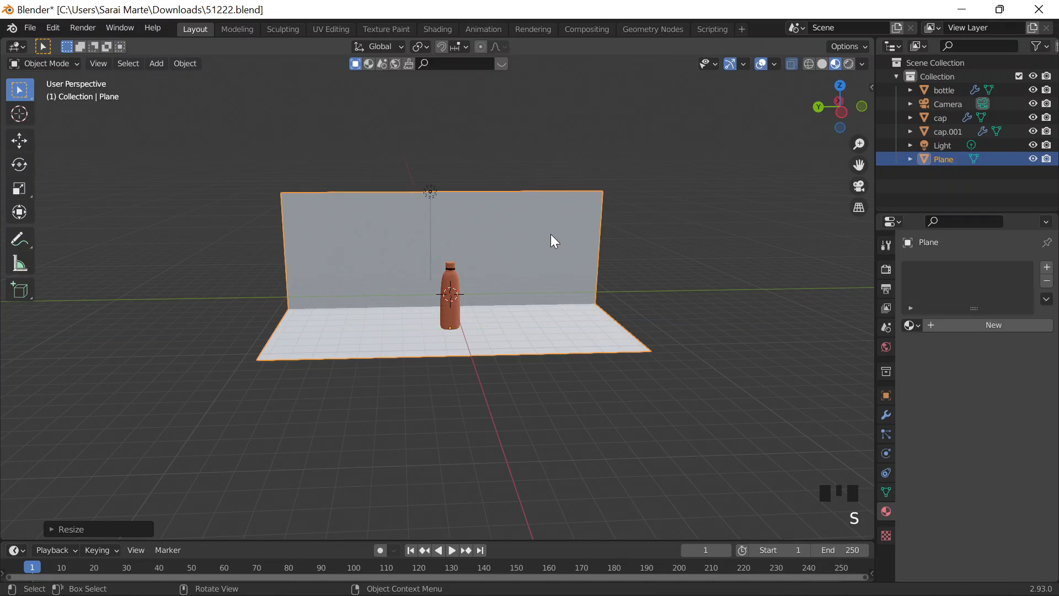
pyautogui.press('Tab')
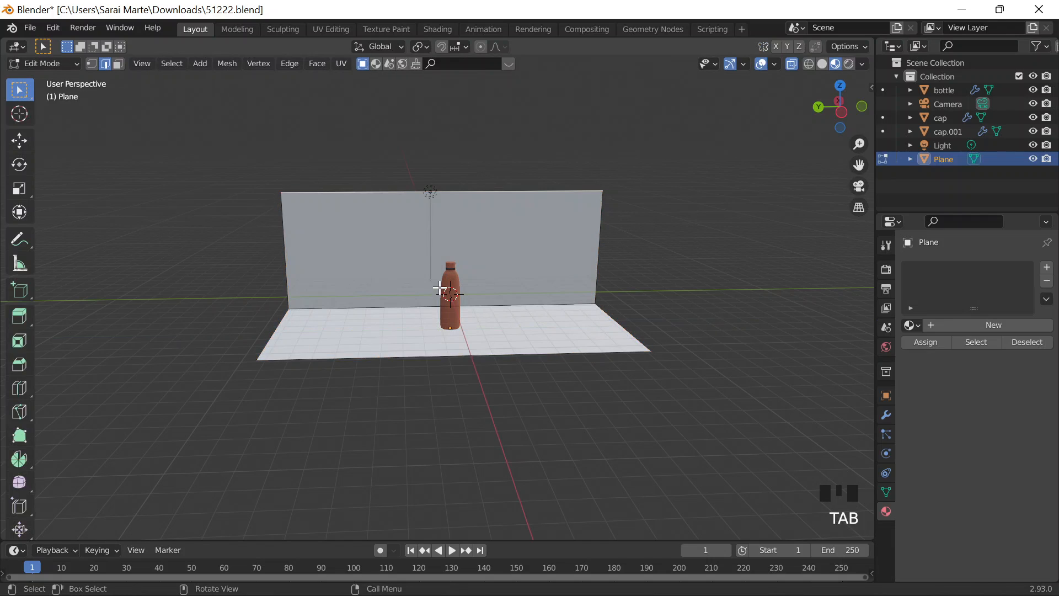
pyautogui.press('Tab')
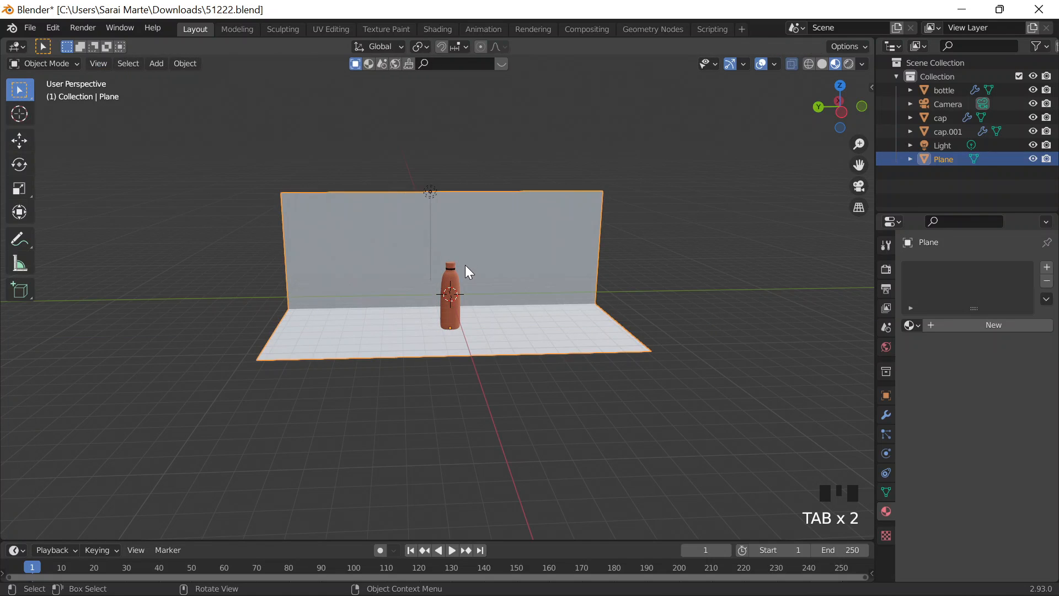
pyautogui.press('Tab')
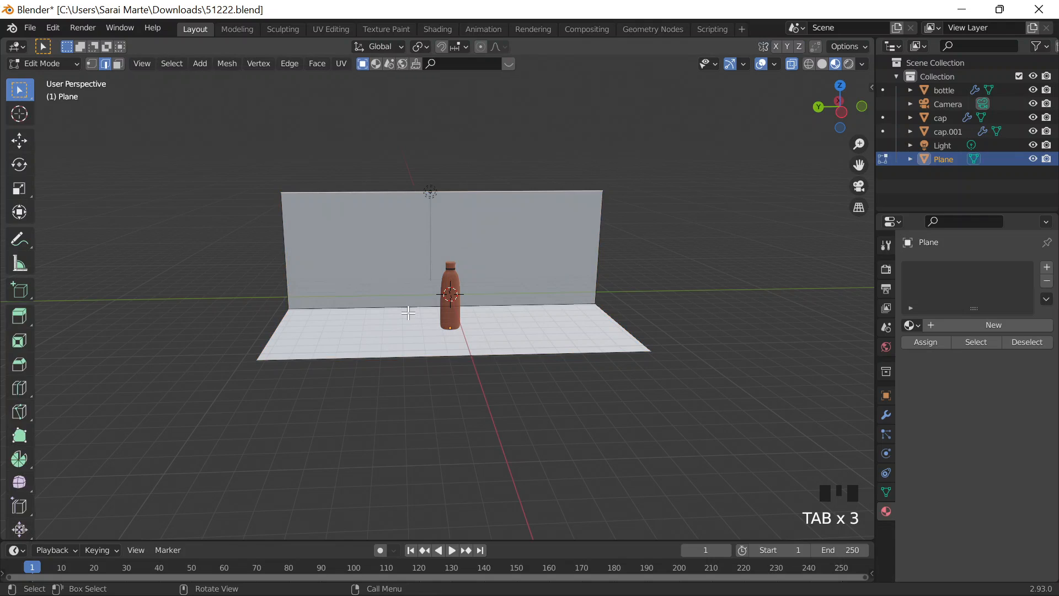
pyautogui.press('Tab')
pyautogui.scroll(2, 534, 404)
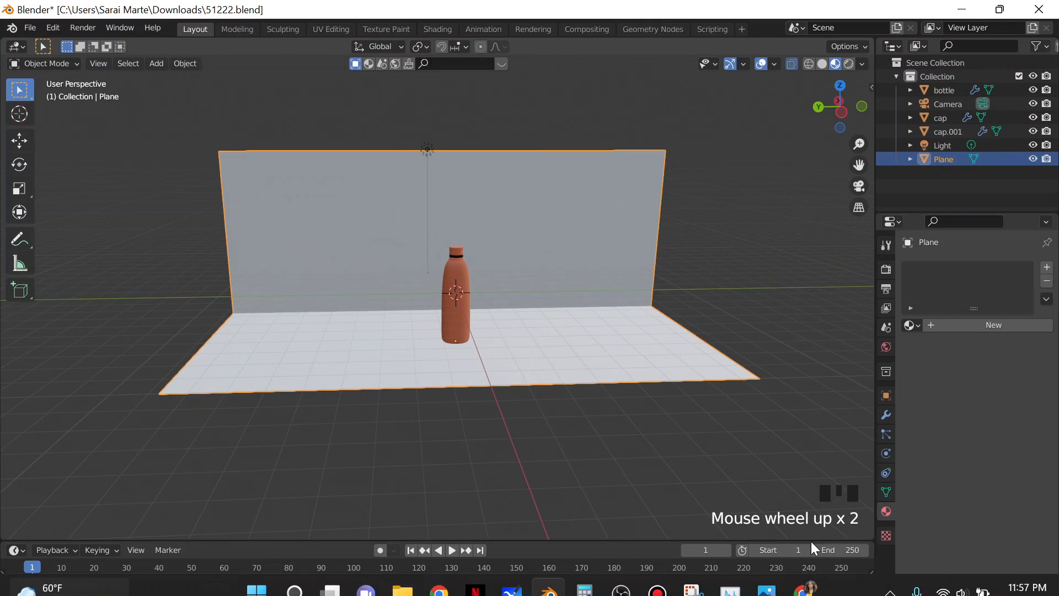
# Step: Switch to the Coolors palette in the browser, change the Burnt Sienna swatch to shade ECAB98, copy its hex code and return to Blender
pyautogui.click(812, 579)
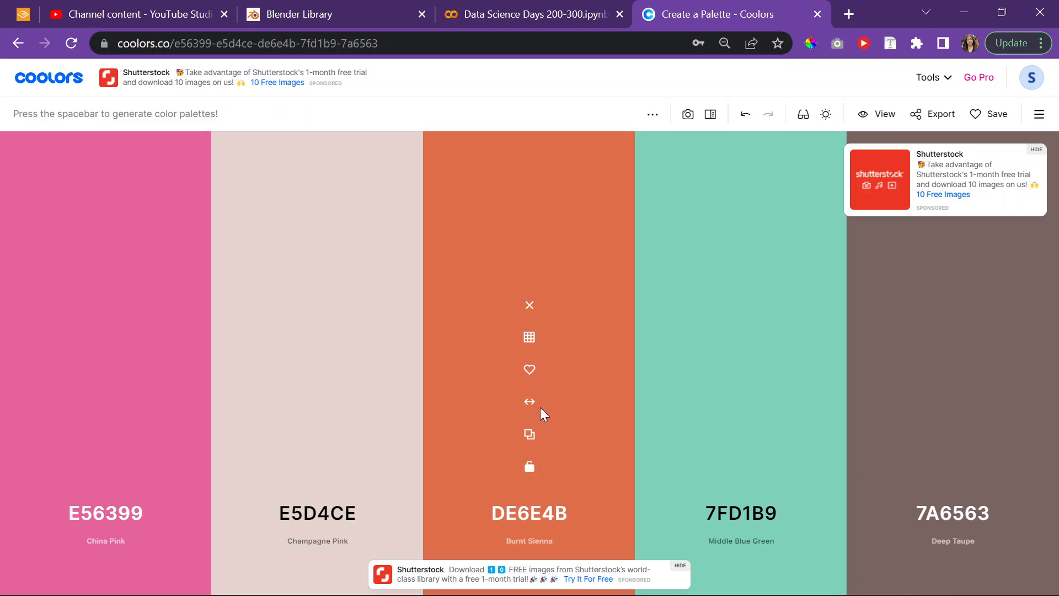
pyautogui.click(530, 338)
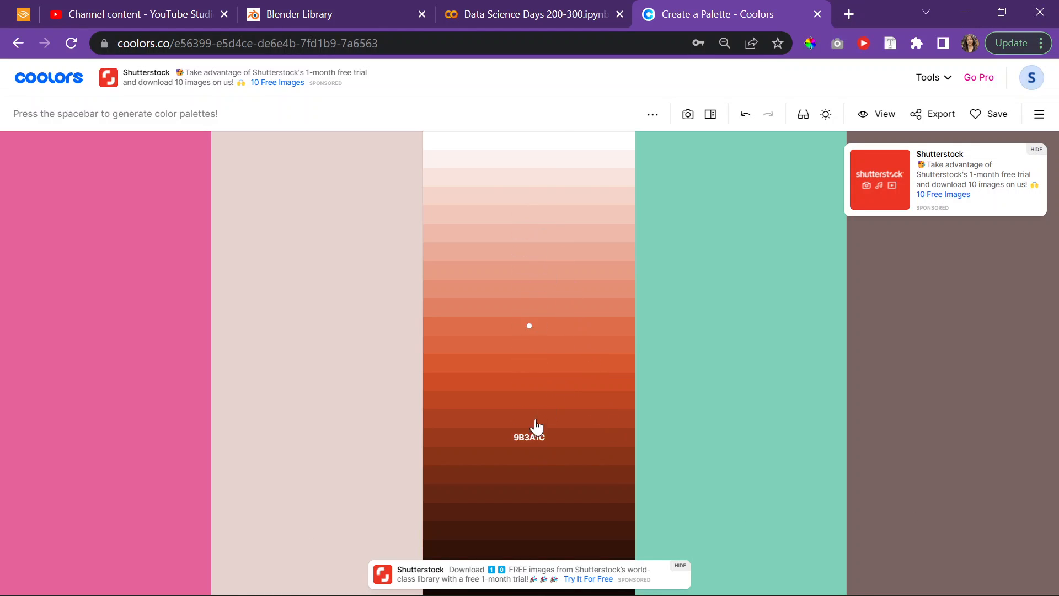
pyautogui.click(544, 256)
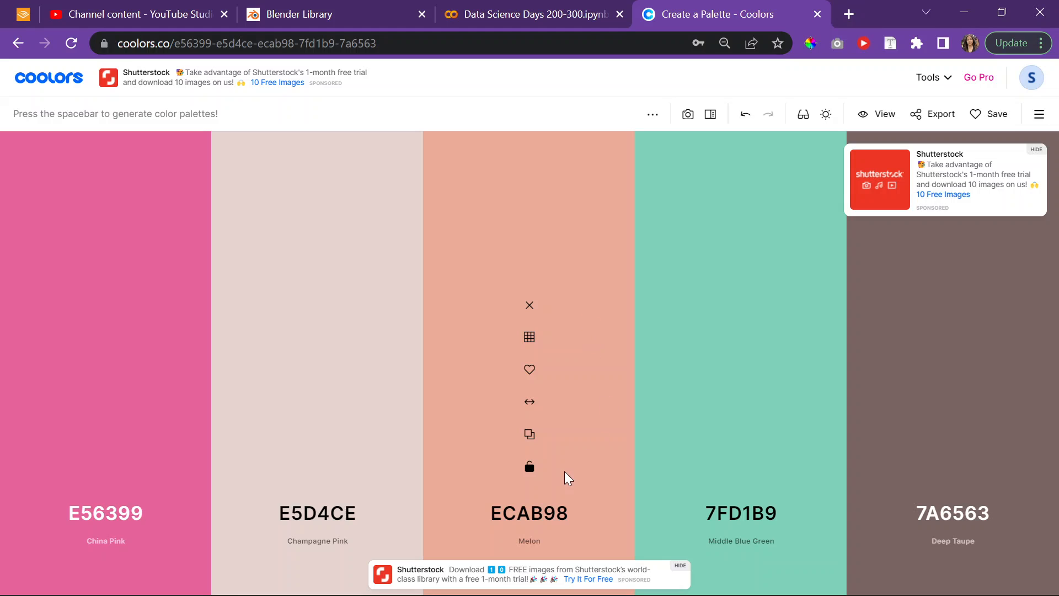
pyautogui.click(530, 436)
pyautogui.click(964, 12)
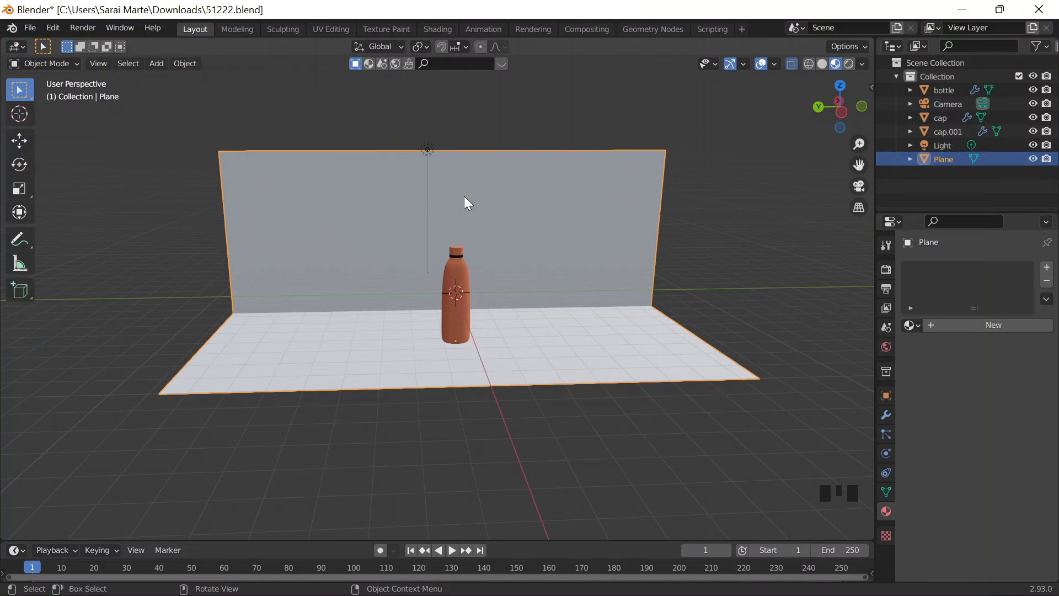
# Step: Create a new material for the backdrop and set its base color to hex ECAB98
pyautogui.click(993, 325)
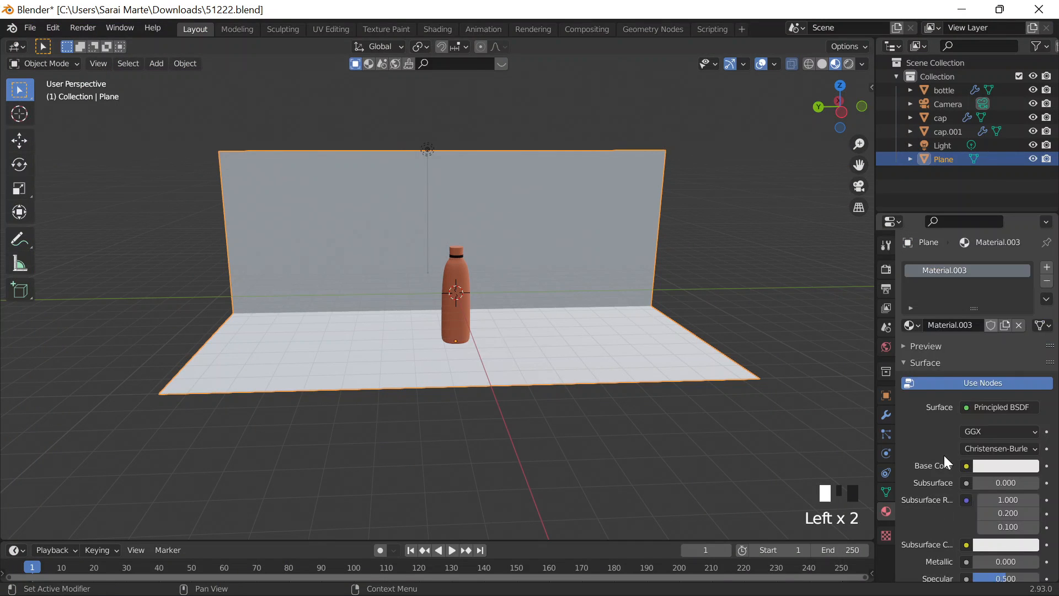
pyautogui.scroll(-9, 944, 450)
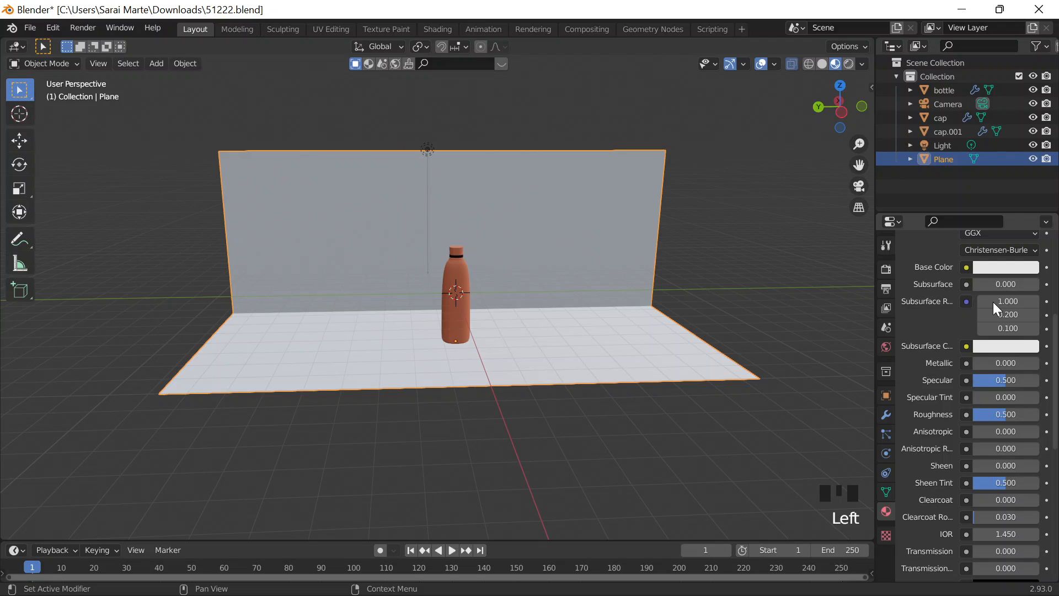
pyautogui.click(1006, 267)
pyautogui.click(1006, 267)
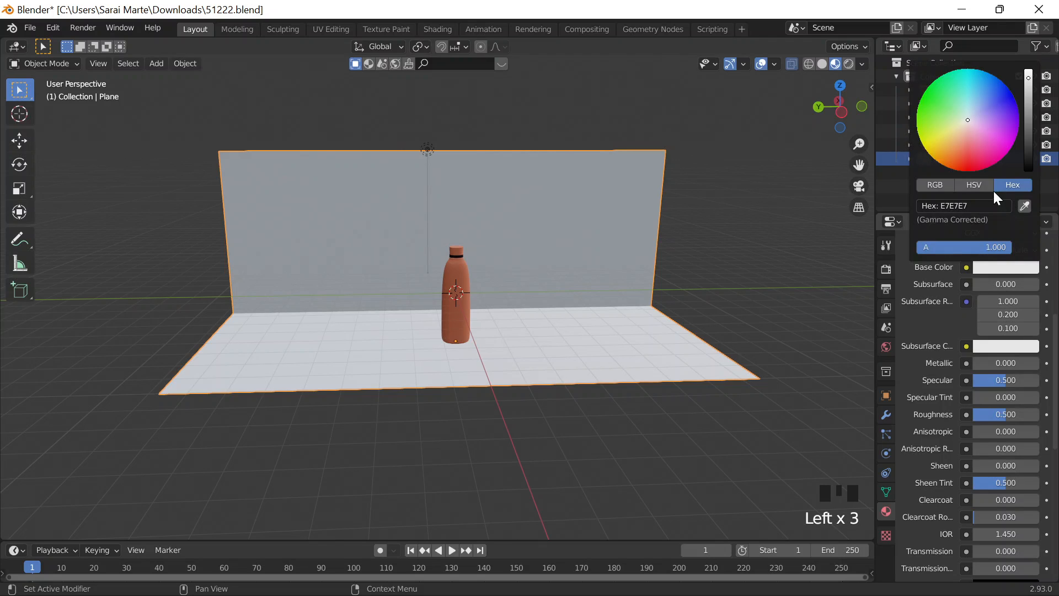
pyautogui.click(963, 205)
pyautogui.hotkey('ctrl', 'v')
pyautogui.press('Return')
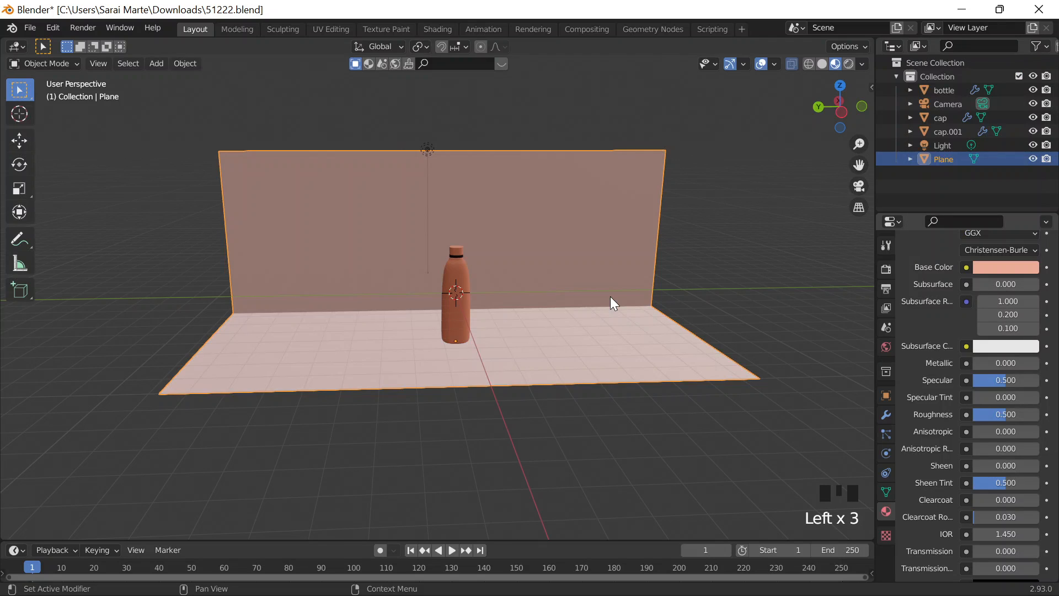
# Step: Preview the bottle and backdrop with the viewport overlays hidden, and turn the overlays back on
pyautogui.click(610, 297)
pyautogui.scroll(2, 610, 296)
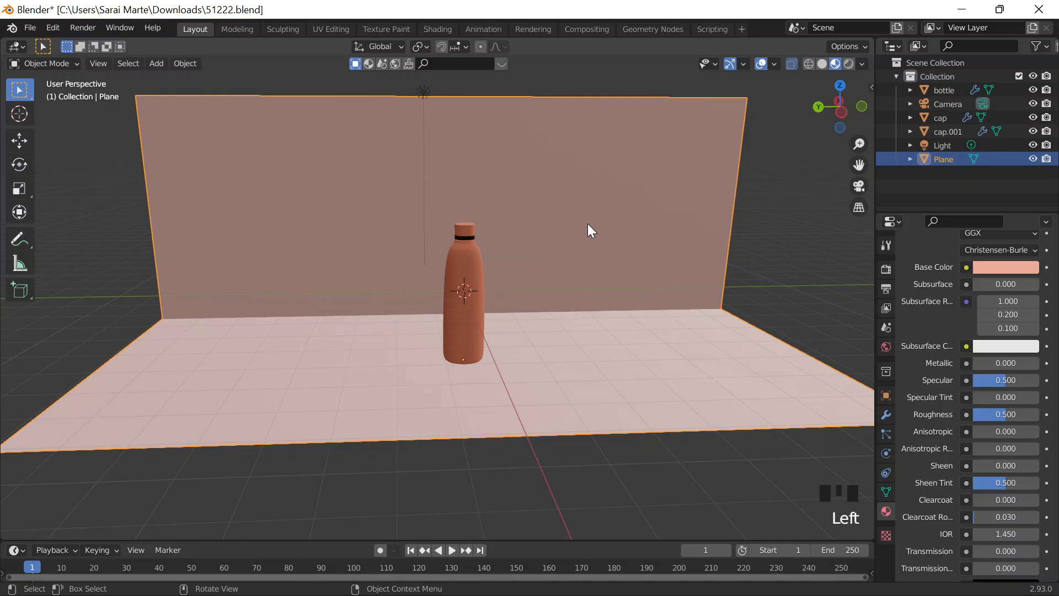
pyautogui.click(762, 64)
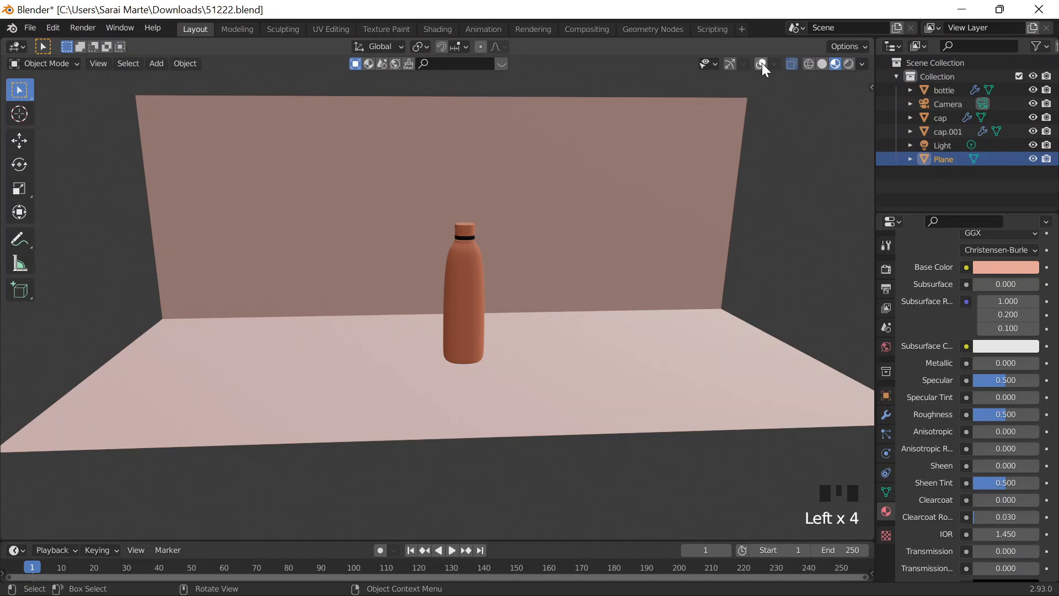
pyautogui.click(763, 63)
# Step: Change the scene's render engine to Cycles
pyautogui.click(887, 270)
pyautogui.click(975, 269)
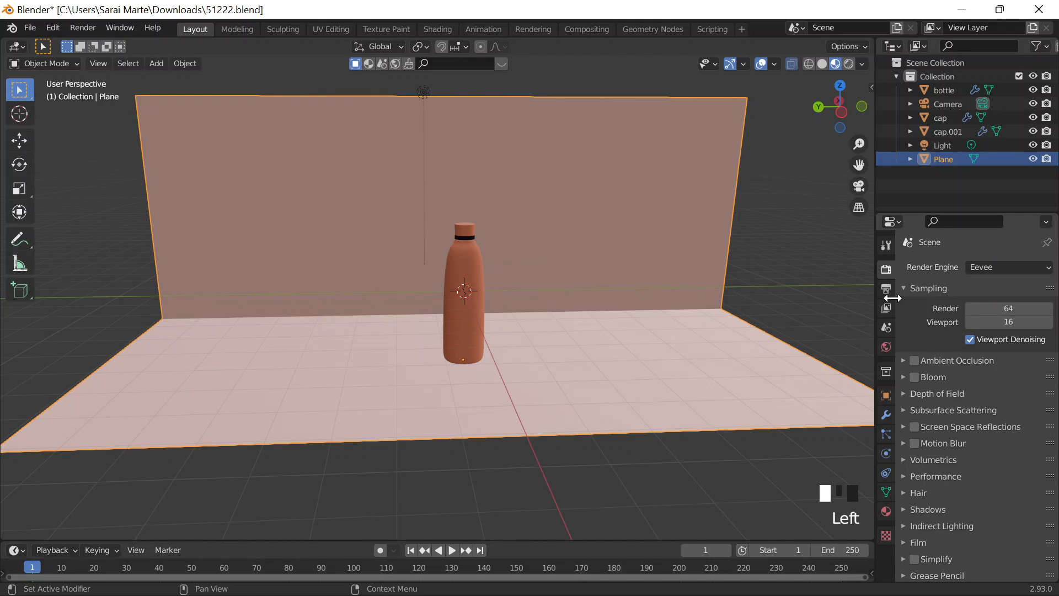
pyautogui.click(993, 267)
pyautogui.click(971, 325)
# Step: Set the light path clamping to 4 for direct light and 1 for indirect light
pyautogui.scroll(-5, 945, 387)
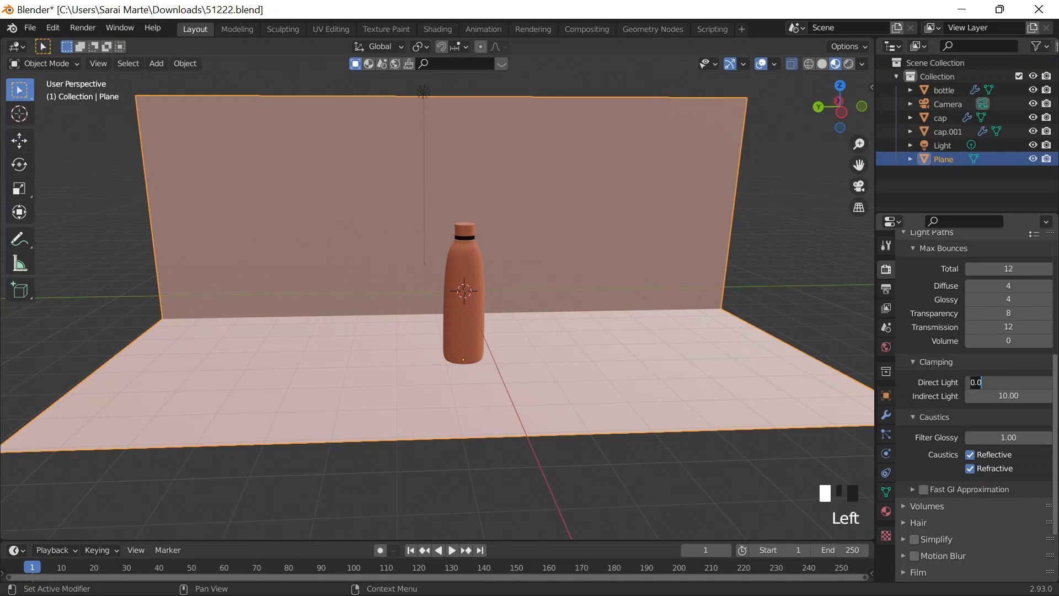
pyautogui.write('4')
pyautogui.press('Tab')
pyautogui.write('1')
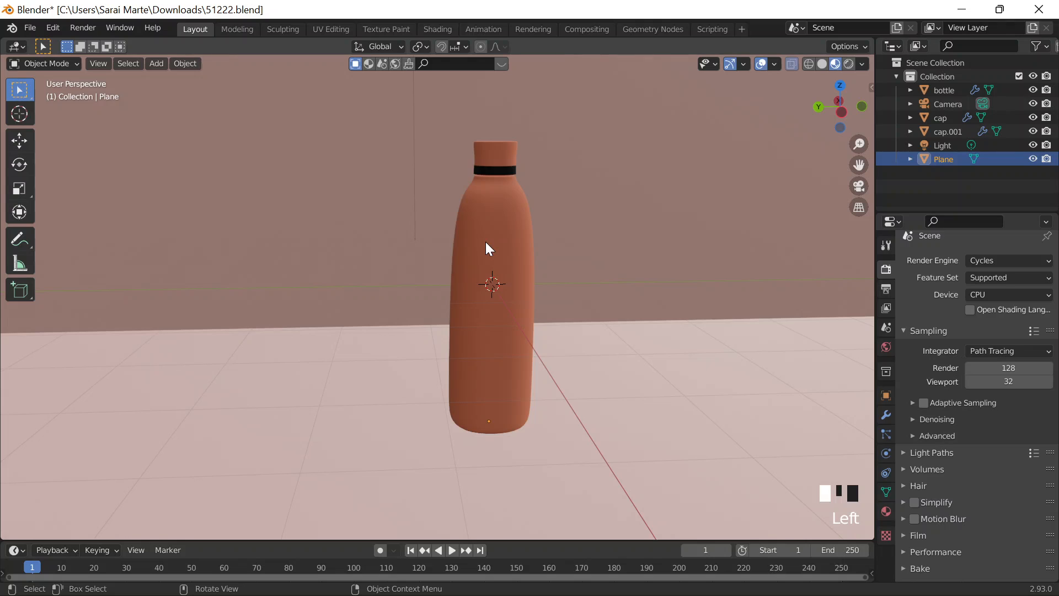
# Step: Save the file, and move the light from the backdrop wall to in front of the bottle, rotating it about 24 degrees
pyautogui.hotkey('ctrl', 's')
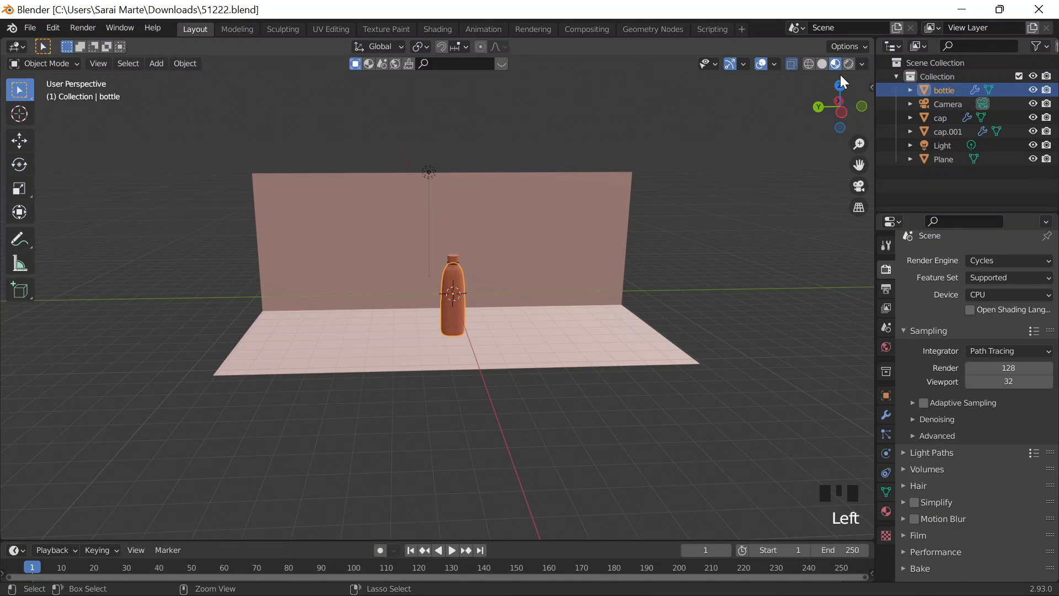
pyautogui.press('g')
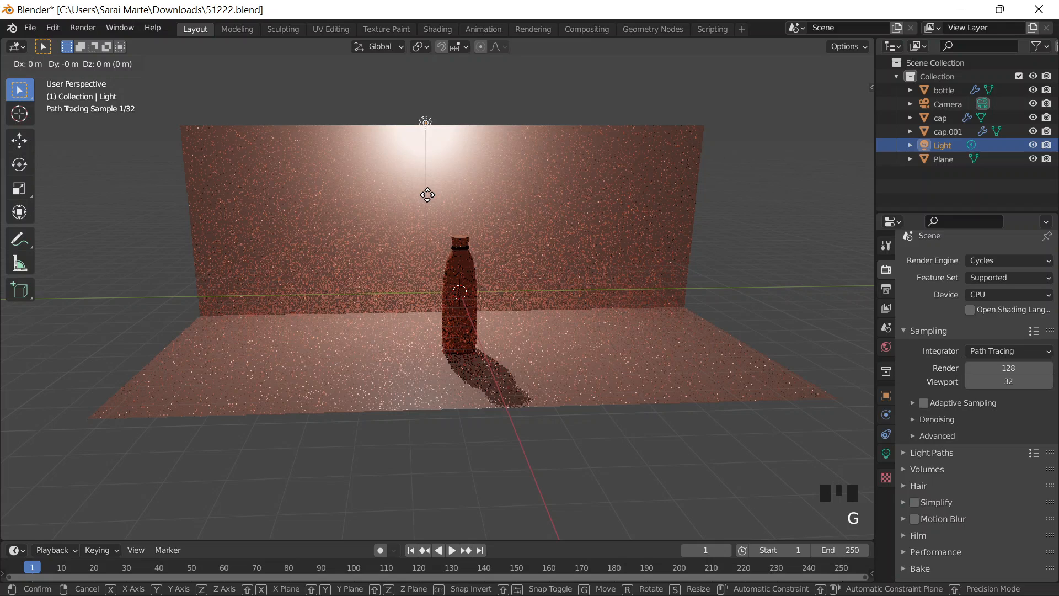
pyautogui.click(461, 209)
pyautogui.press('r')
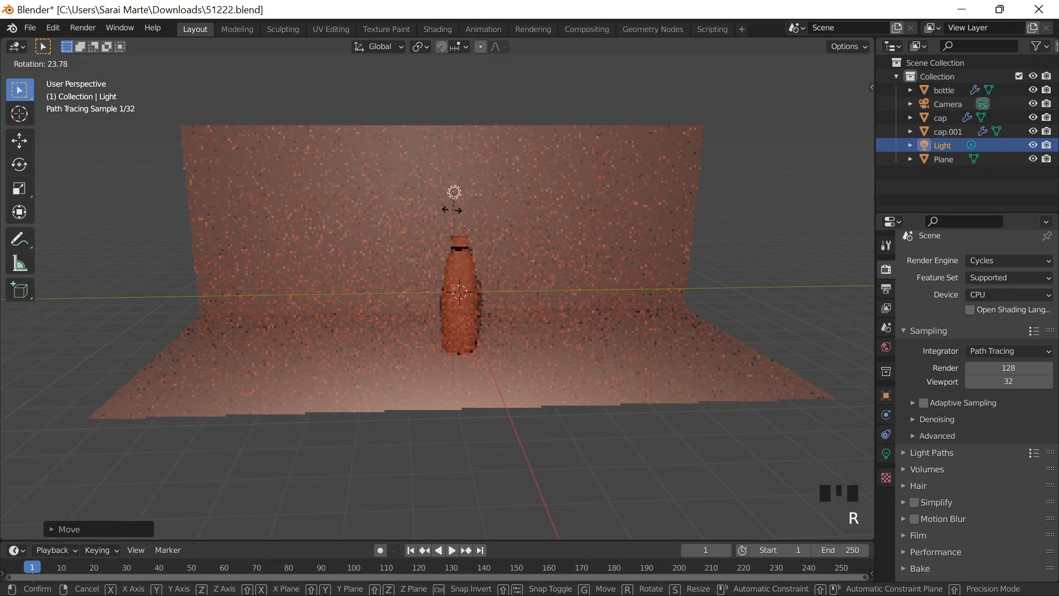
pyautogui.click(453, 209)
# Step: Move the light along the global X axis over the backdrop floor, close to the front of the bottle
pyautogui.scroll(-4, 515, 305)
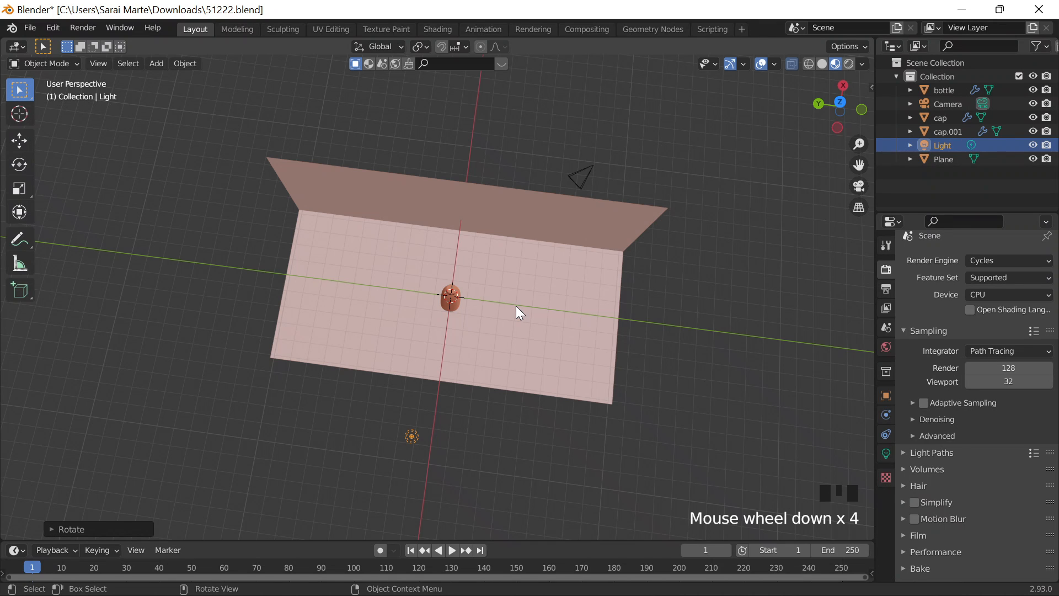
pyautogui.press('`')
pyautogui.click(514, 271)
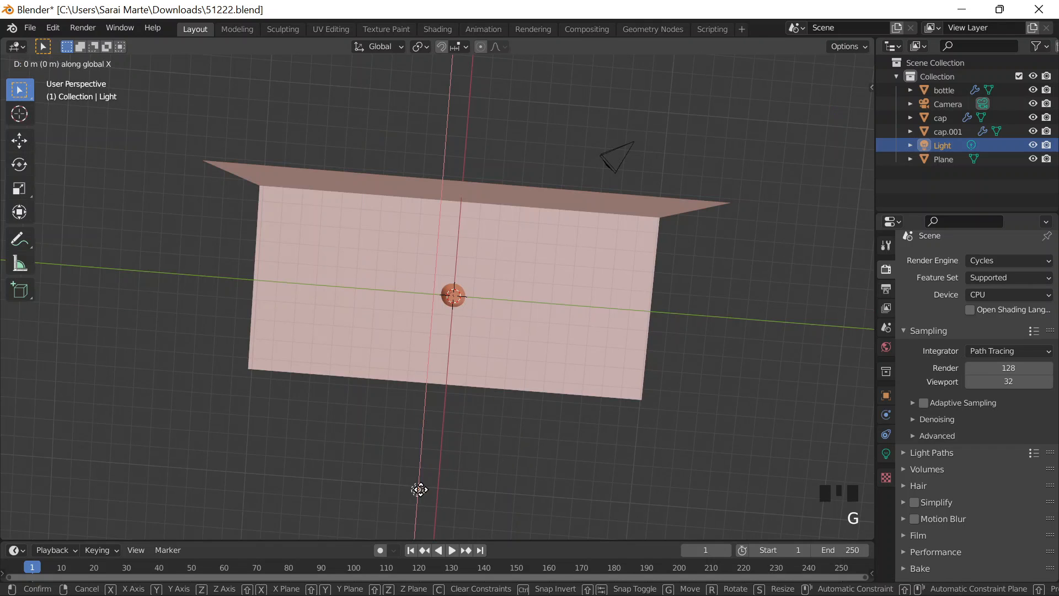
pyautogui.click(429, 313)
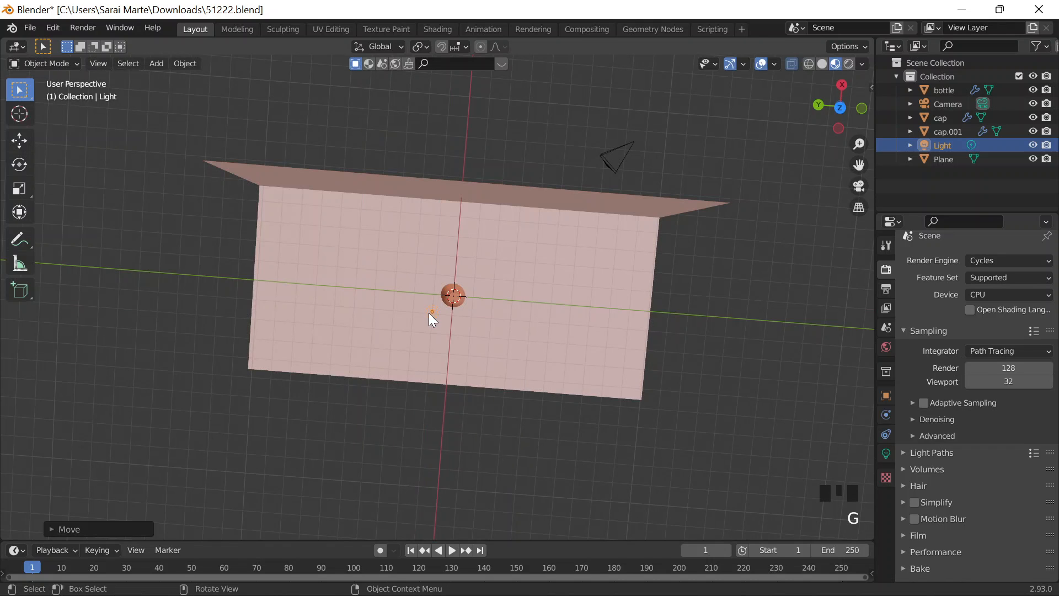
# Step: Make the light a Sun with strength 5 and aim it at the bottle from the side
pyautogui.scroll(-1, 614, 396)
pyautogui.moveTo(615, 396); pyautogui.dragTo(610, 396, button='middle')
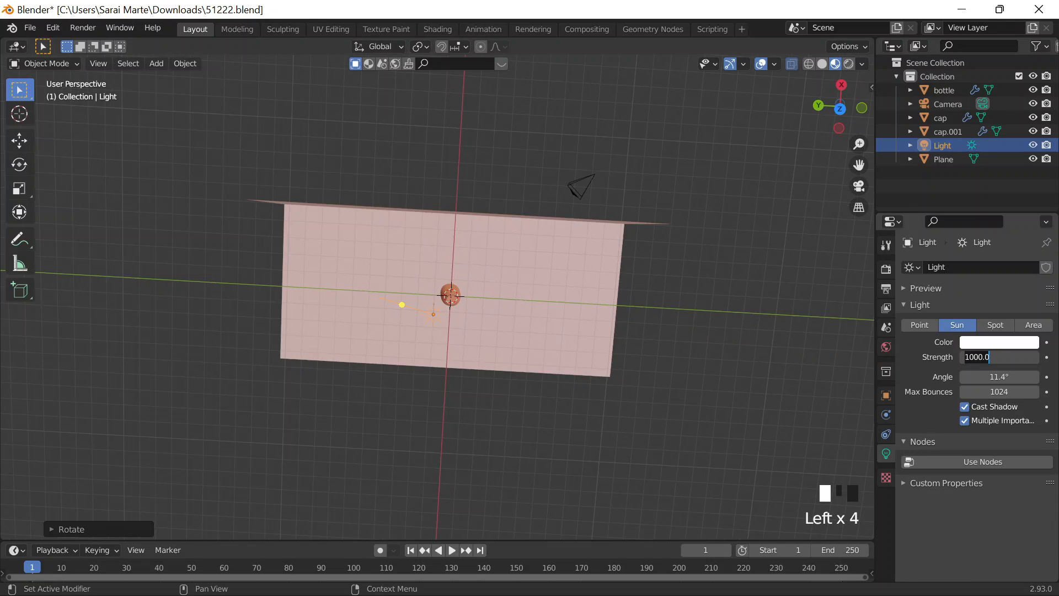
pyautogui.write('5')
pyautogui.press('Return')
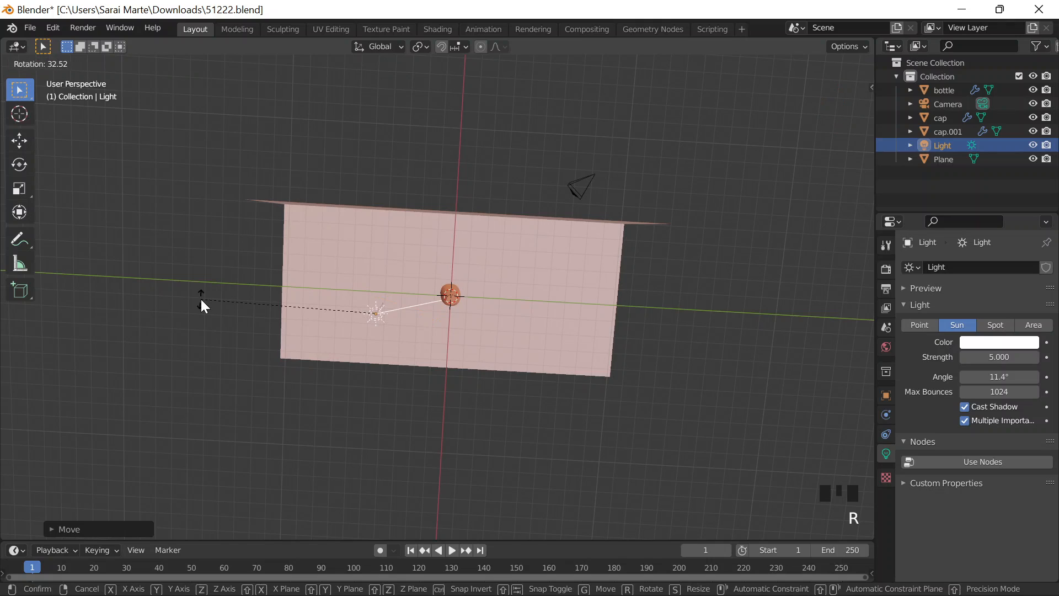
pyautogui.moveTo(465, 270); pyautogui.dragTo(591, 186, button='middle')
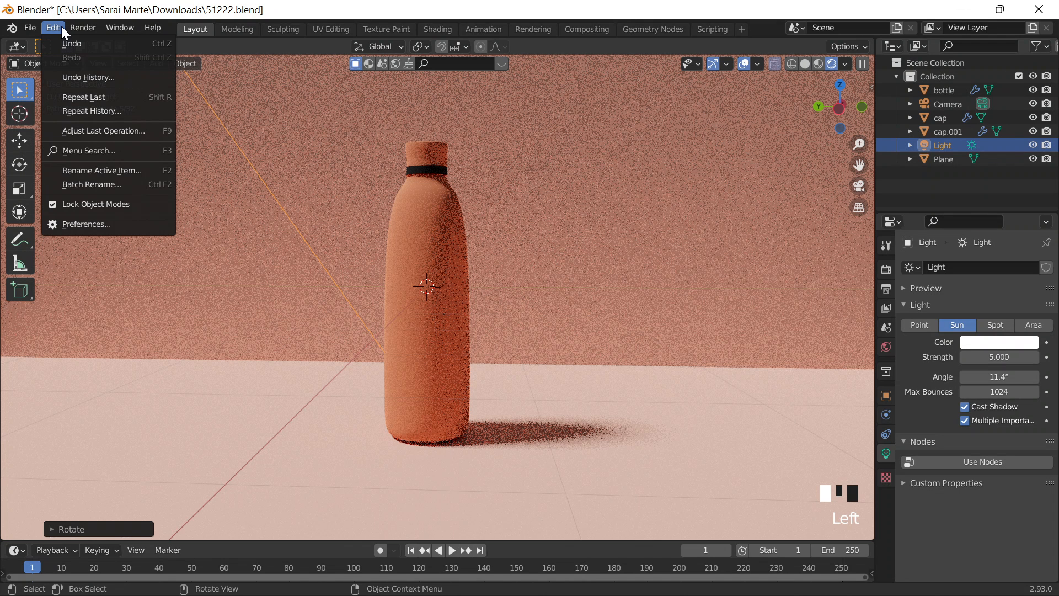
# Step: Open the Blender preferences
pyautogui.click(97, 212)
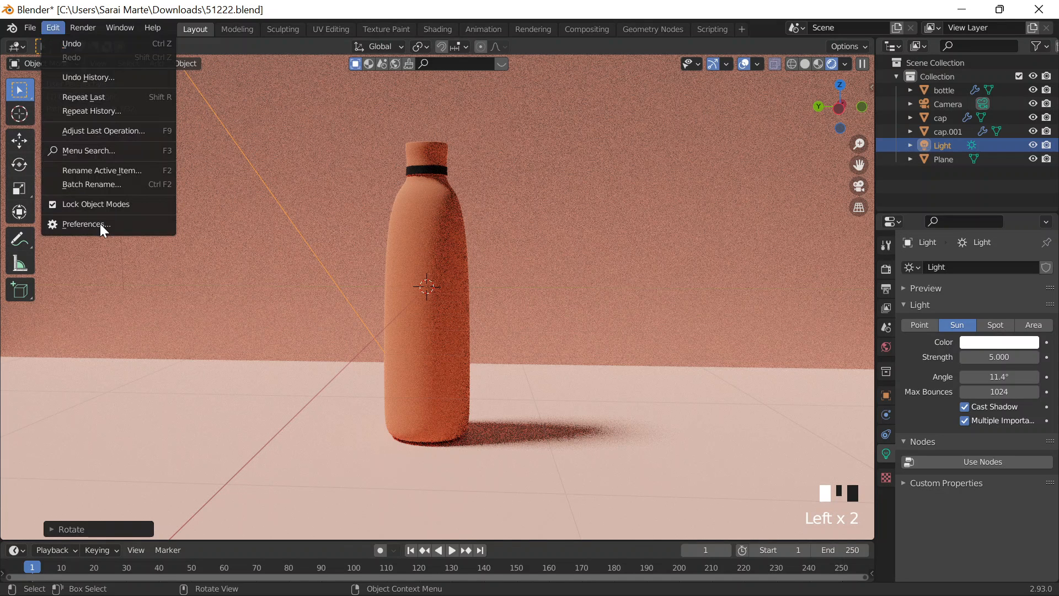